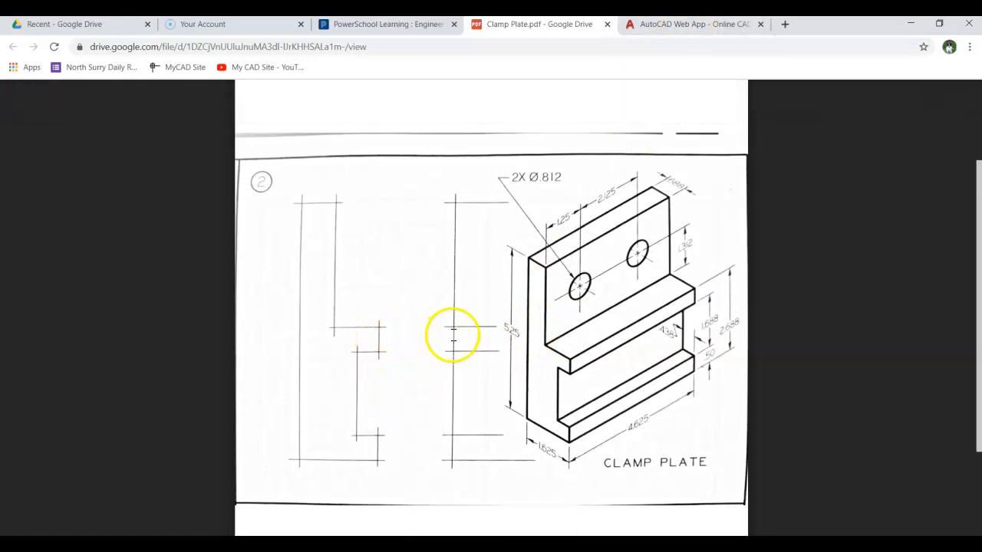
- Switch to the AutoCAD web app and draw the side view's closed rectangular outline with lines, 1.625 wide and 5.25 high
{"action": "left_click", "coordinate": [700, 24]}
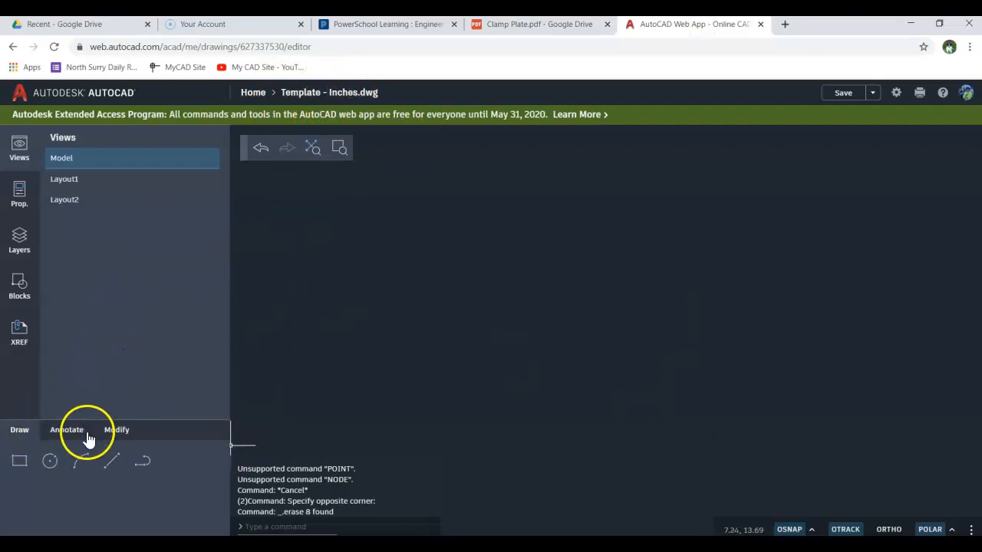
{"action": "left_click", "coordinate": [113, 463]}
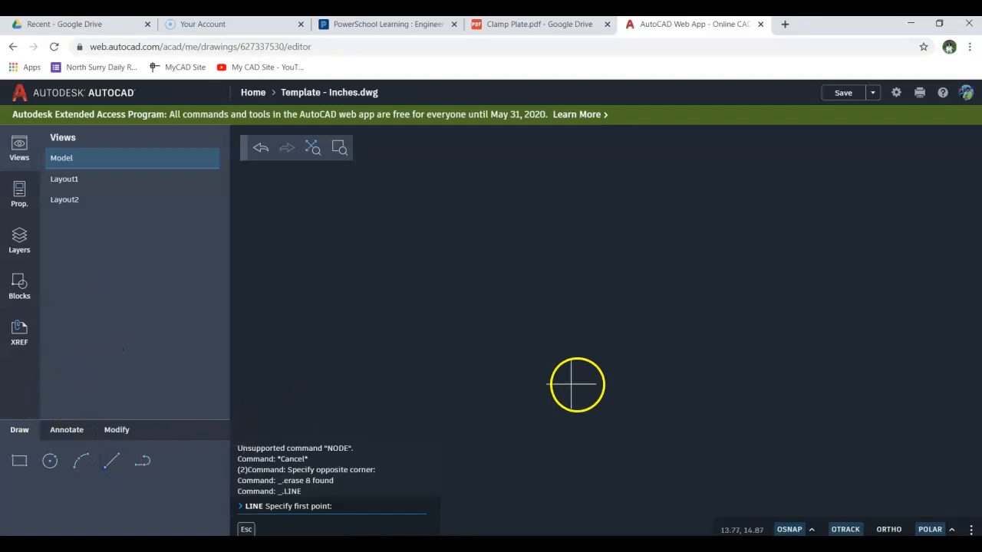
{"action": "left_click", "coordinate": [465, 431]}
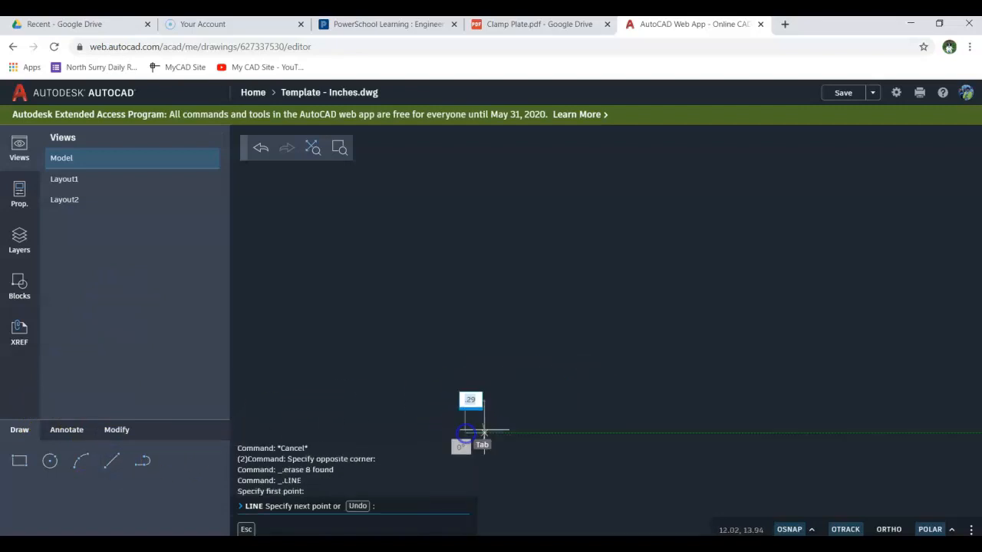
{"action": "type", "text": "1.625"}
{"action": "key", "text": "Return"}
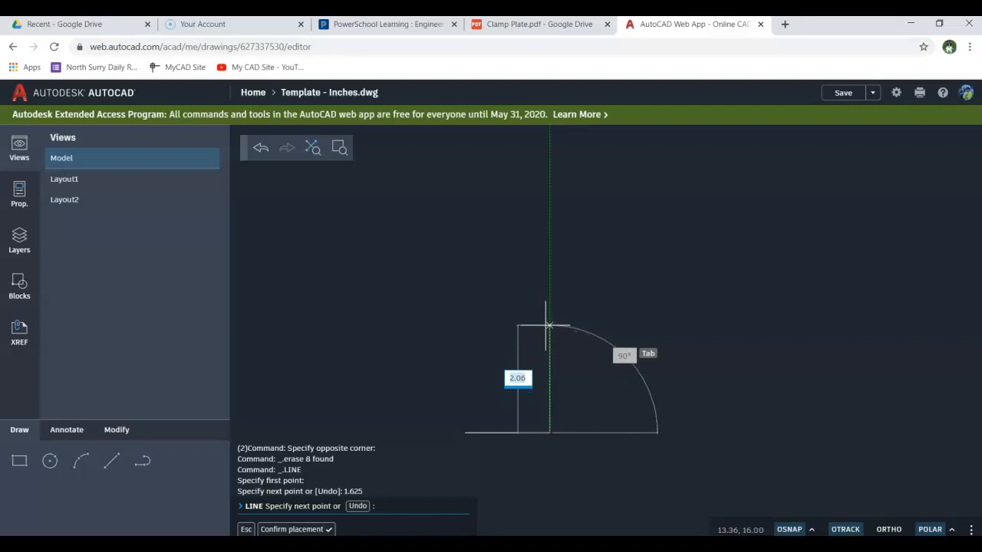
{"action": "type", "text": "5.25"}
{"action": "key", "text": "Return"}
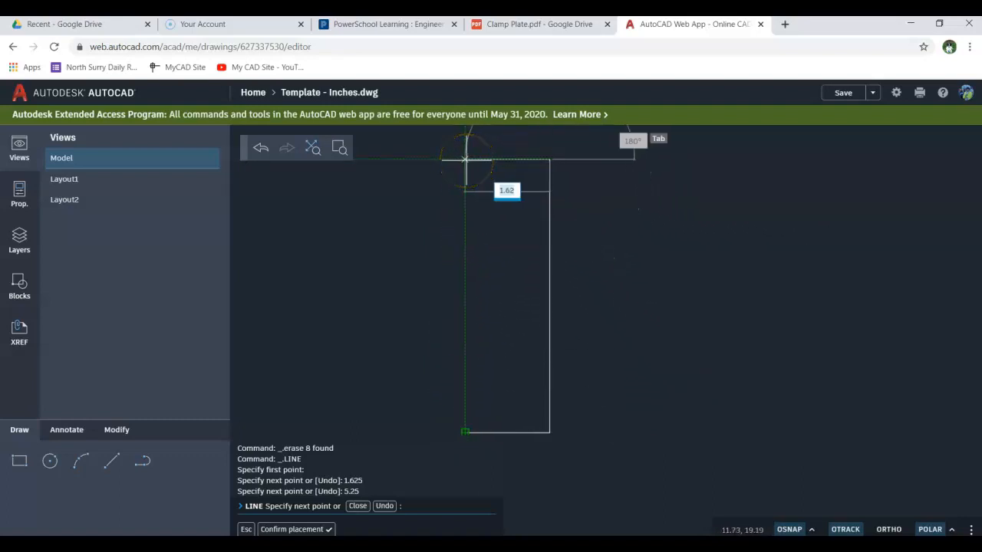
{"action": "left_click", "coordinate": [433, 160]}
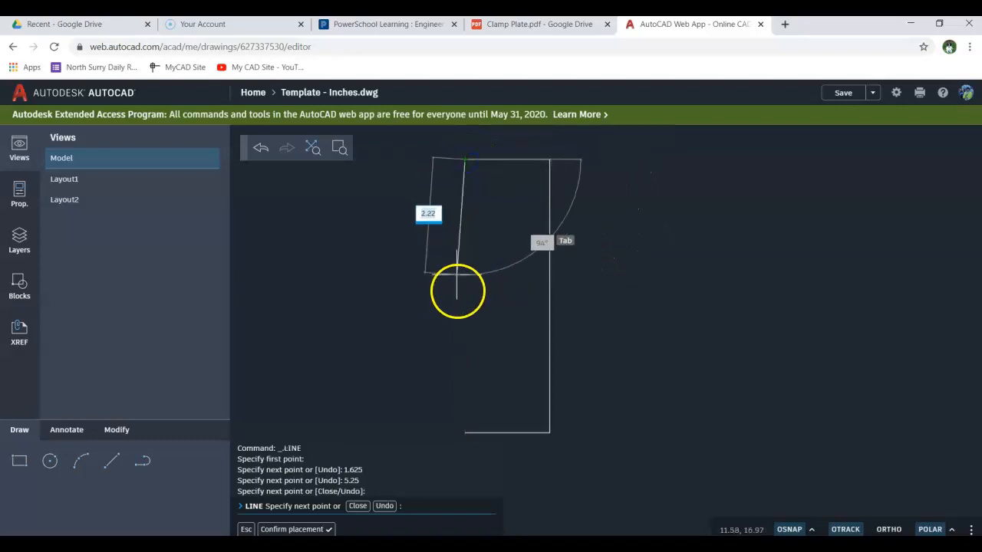
{"action": "left_click", "coordinate": [464, 420]}
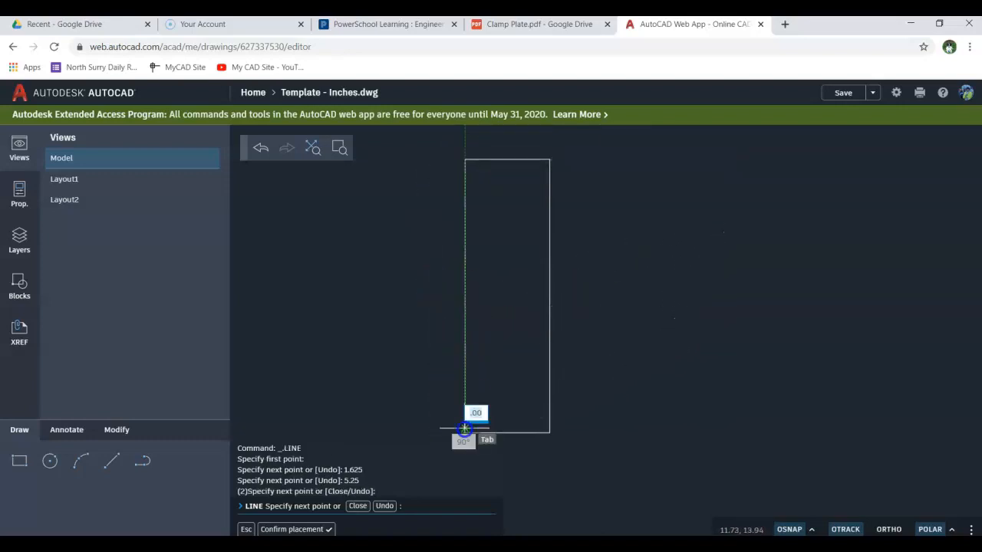
{"action": "right_click", "coordinate": [497, 359]}
{"action": "left_click", "coordinate": [519, 374]}
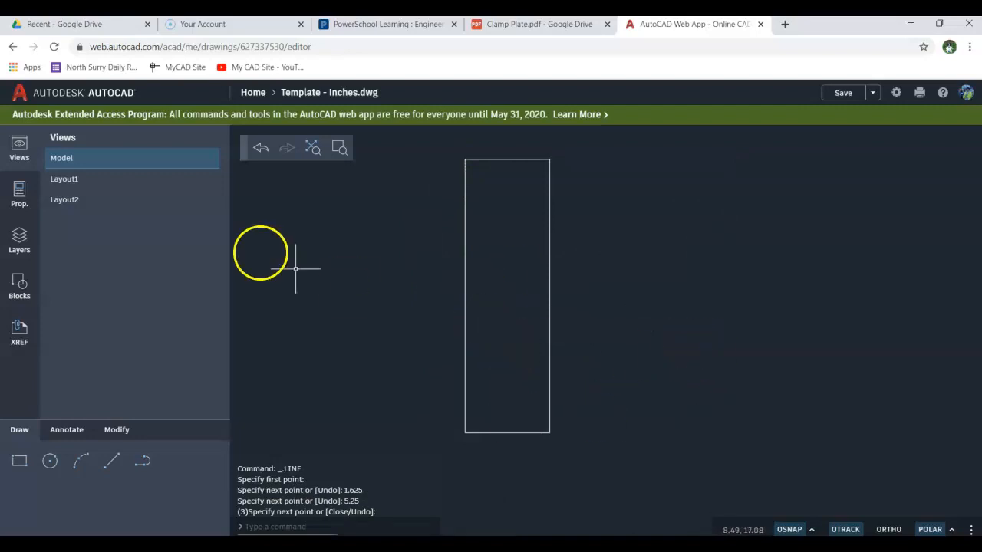
- Draw the front view's bottom edge as a 4.625 horizontal line starting 1 unit right of the side view's lower-right corner, consulting the Clamp Plate PDF
{"action": "left_click", "coordinate": [112, 466]}
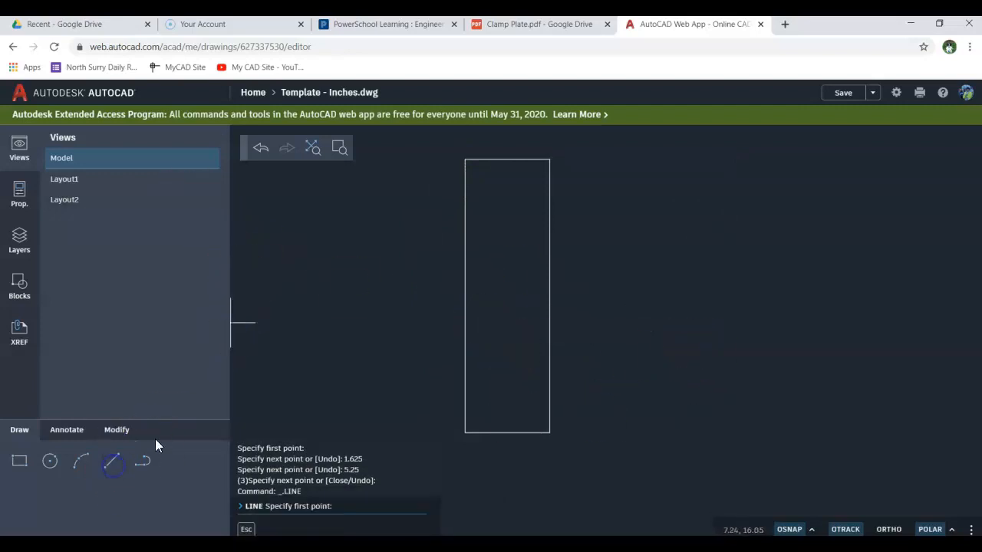
{"action": "left_click", "coordinate": [551, 433]}
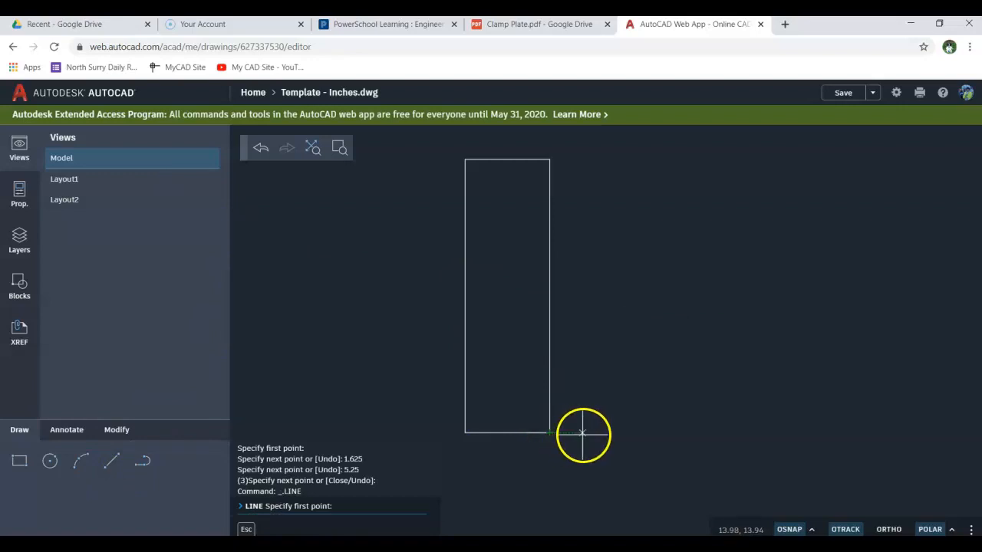
{"action": "type", "text": "1"}
{"action": "key", "text": "Return"}
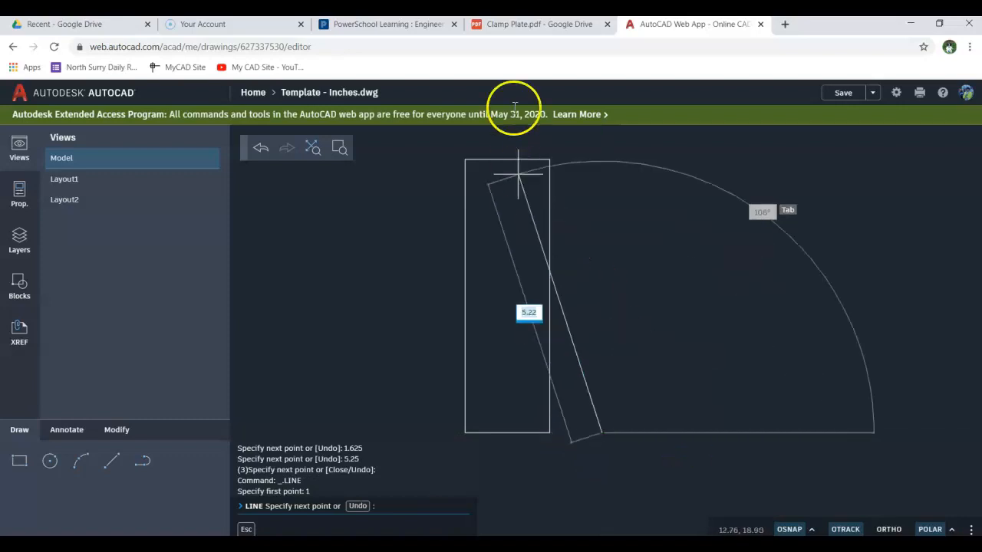
{"action": "left_click", "coordinate": [560, 26]}
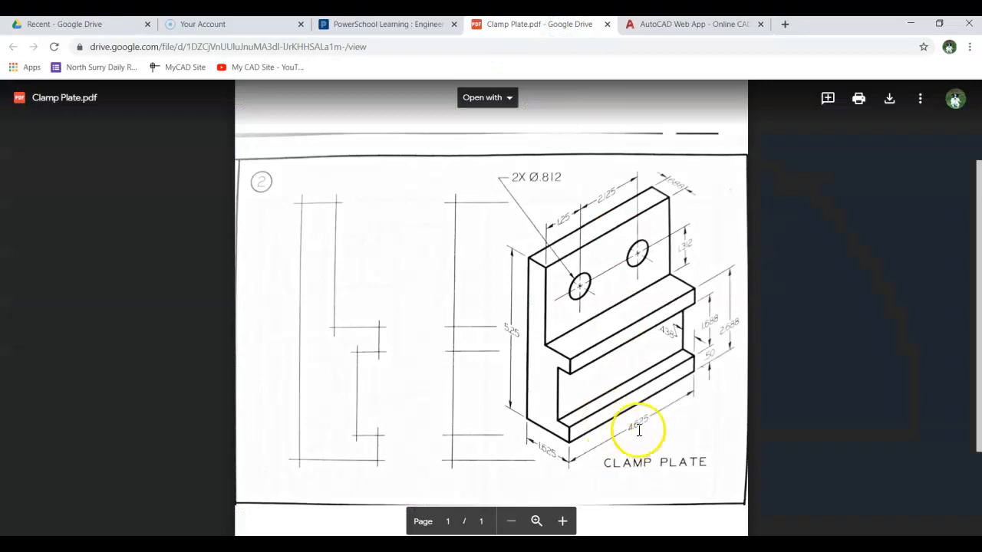
{"action": "left_click", "coordinate": [688, 25]}
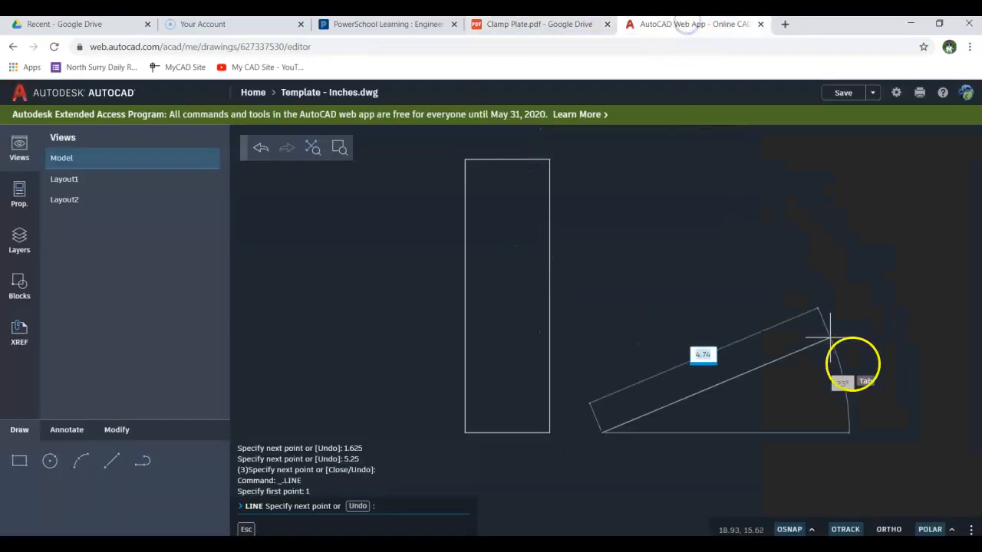
{"action": "type", "text": ".625"}
{"action": "key", "text": "Return"}
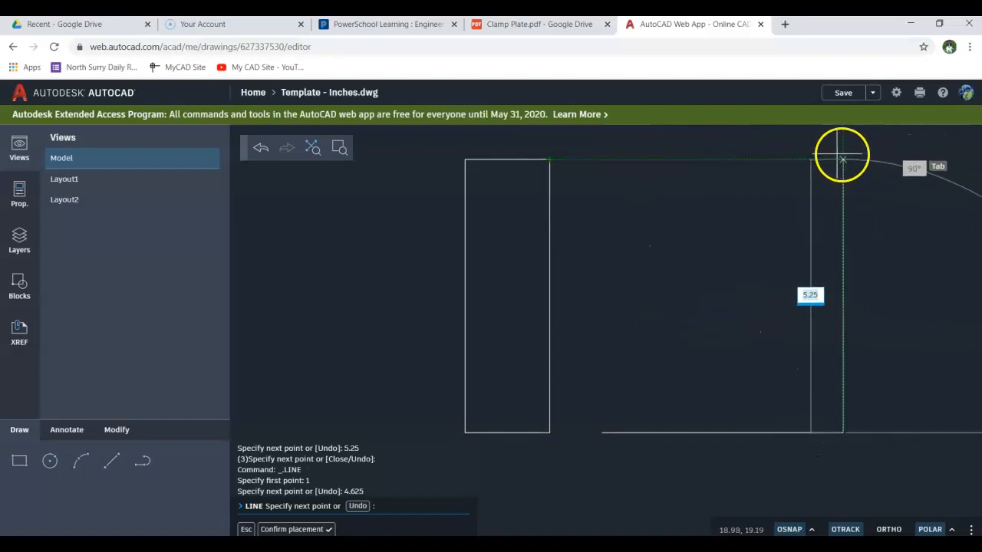
- Complete the front view rectangle with a right edge level with the side view's top, a 4.625 top edge and a closing left edge
{"action": "left_click", "coordinate": [842, 160]}
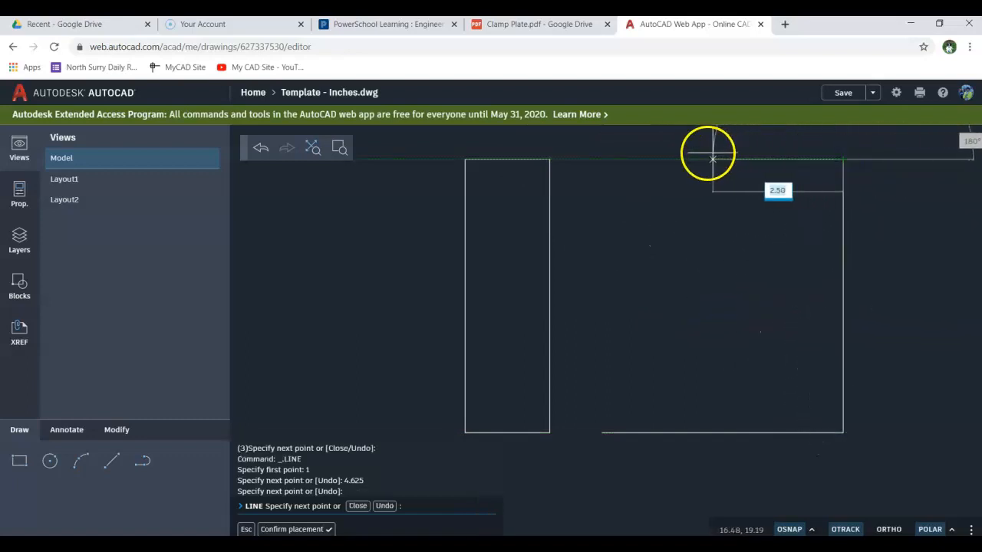
{"action": "type", "text": "4.625"}
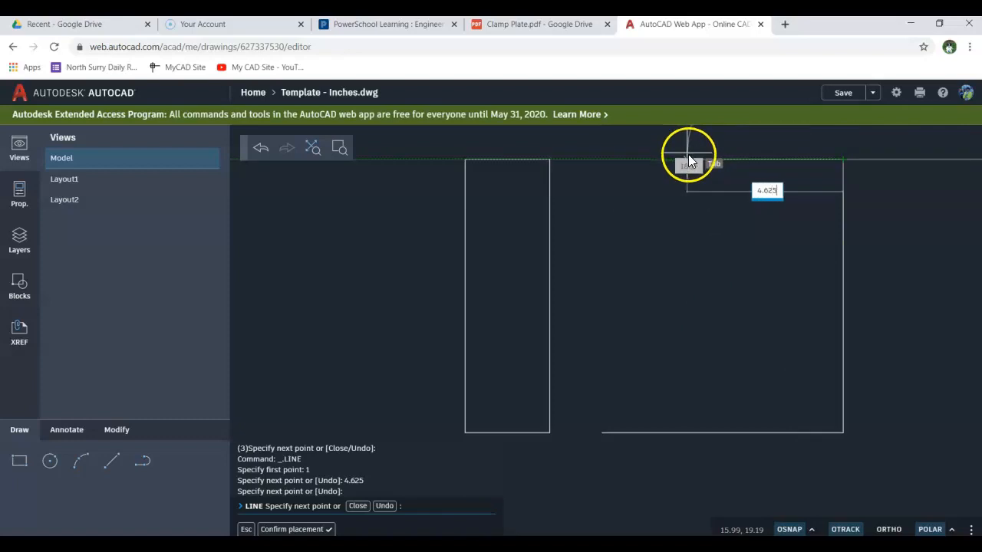
{"action": "key", "text": "Return"}
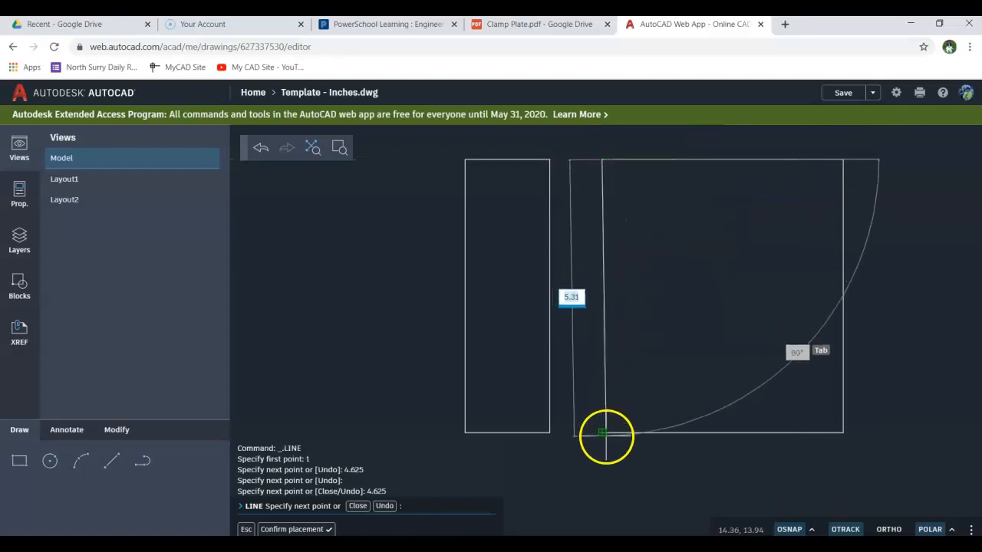
{"action": "type", "text": "c"}
{"action": "key", "text": "Return"}
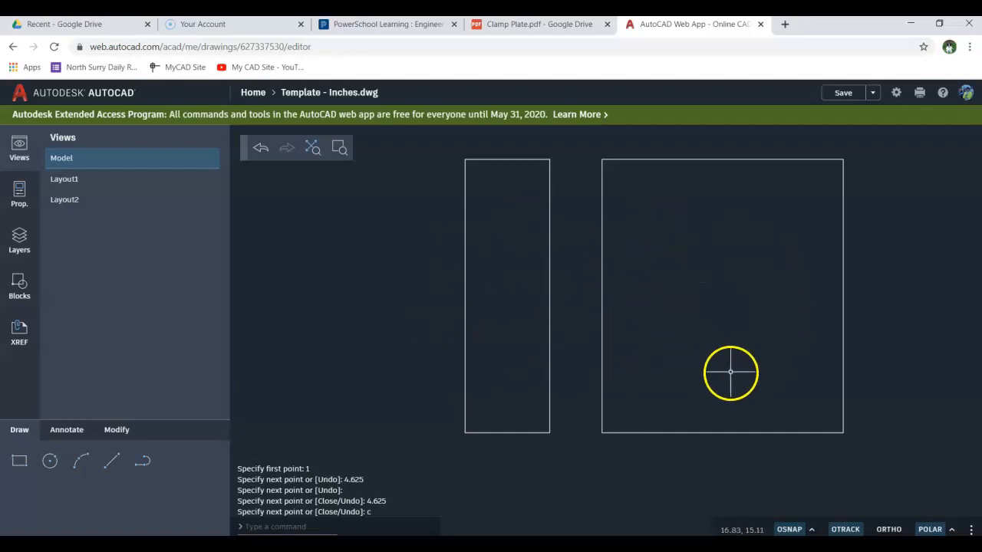
- Consulting the Clamp Plate PDF, draw the slot's lower edge 0.438 leftward from a point 0.5 above the side view's lower-right corner
{"action": "left_click", "coordinate": [565, 29]}
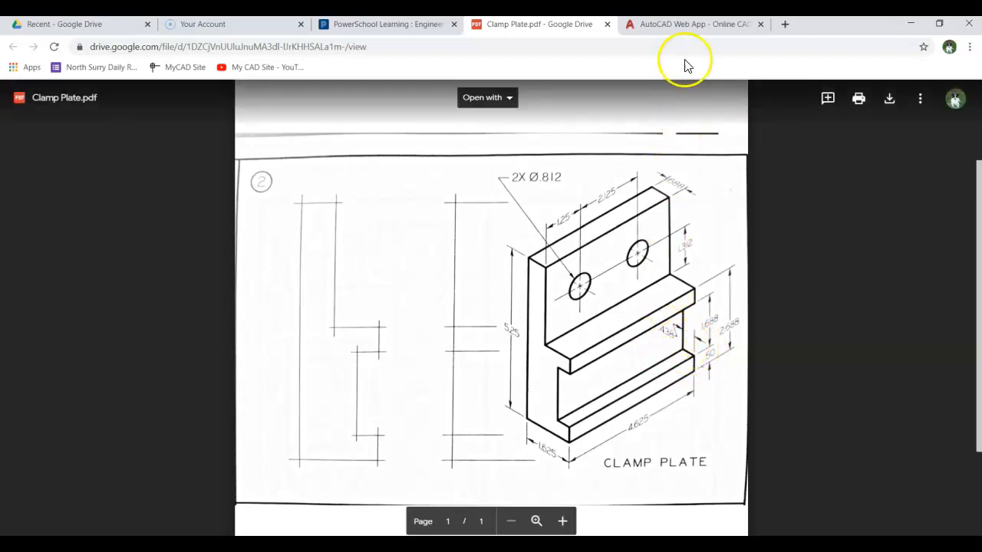
{"action": "left_click", "coordinate": [693, 27]}
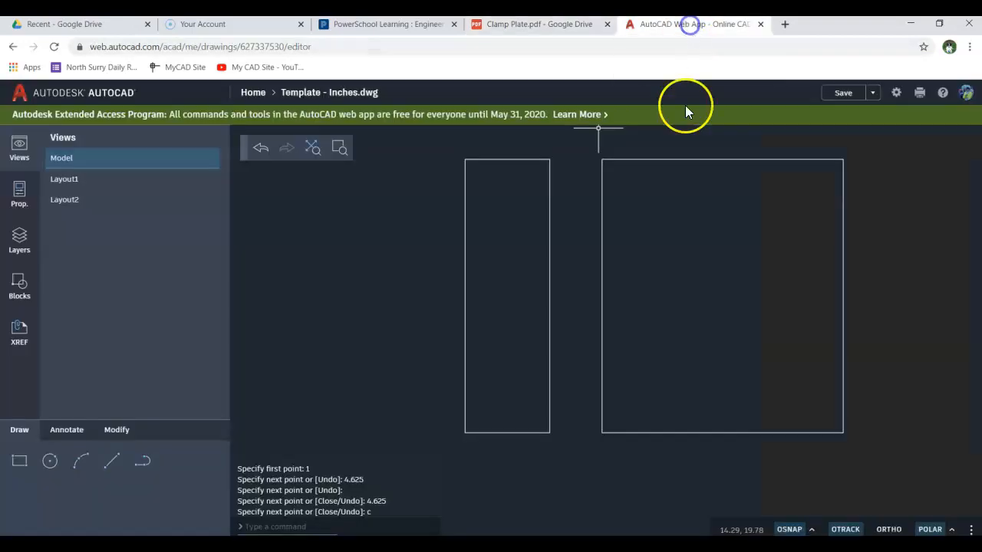
{"action": "left_click", "coordinate": [112, 460]}
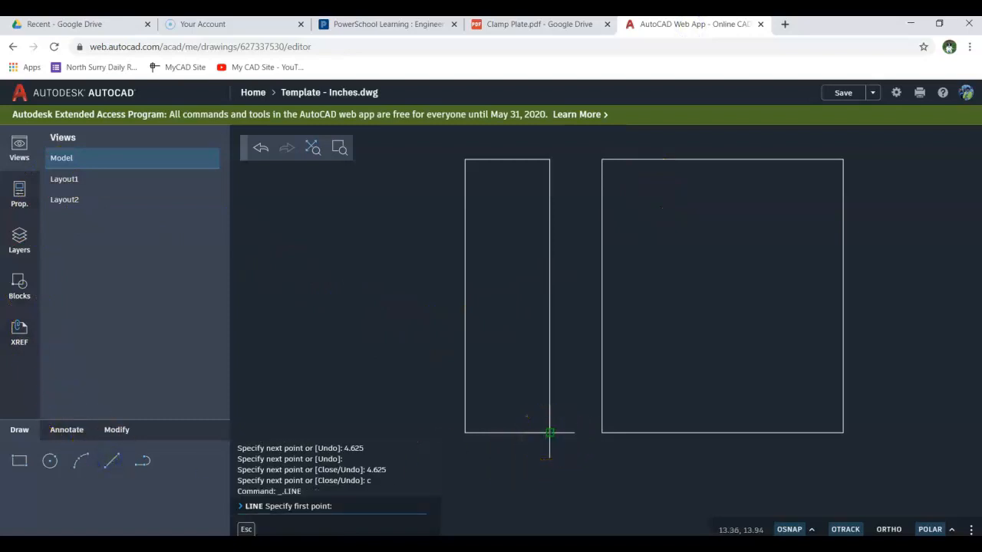
{"action": "left_click_drag", "start_coordinate": [549, 432], "coordinate": [549, 418]}
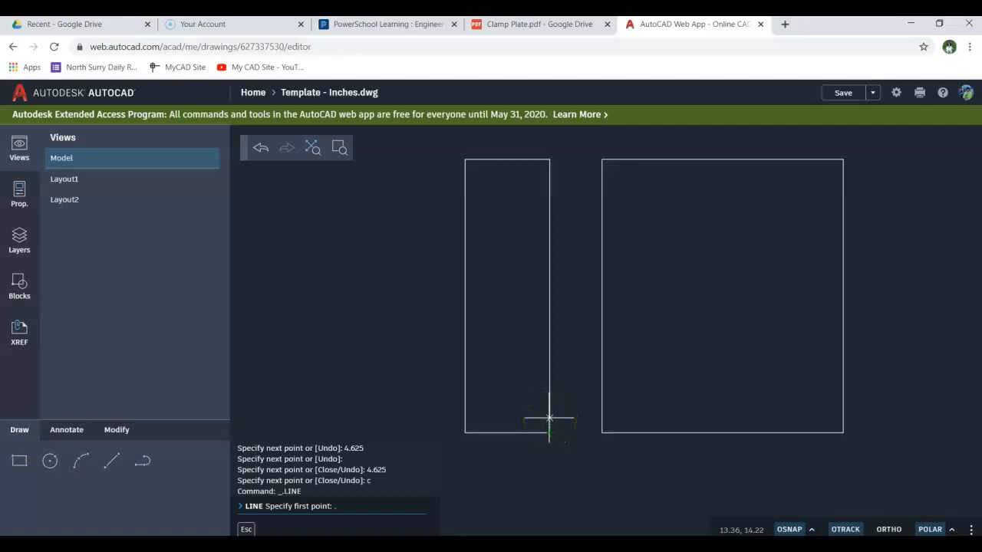
{"action": "type", "text": ".5"}
{"action": "key", "text": "Return"}
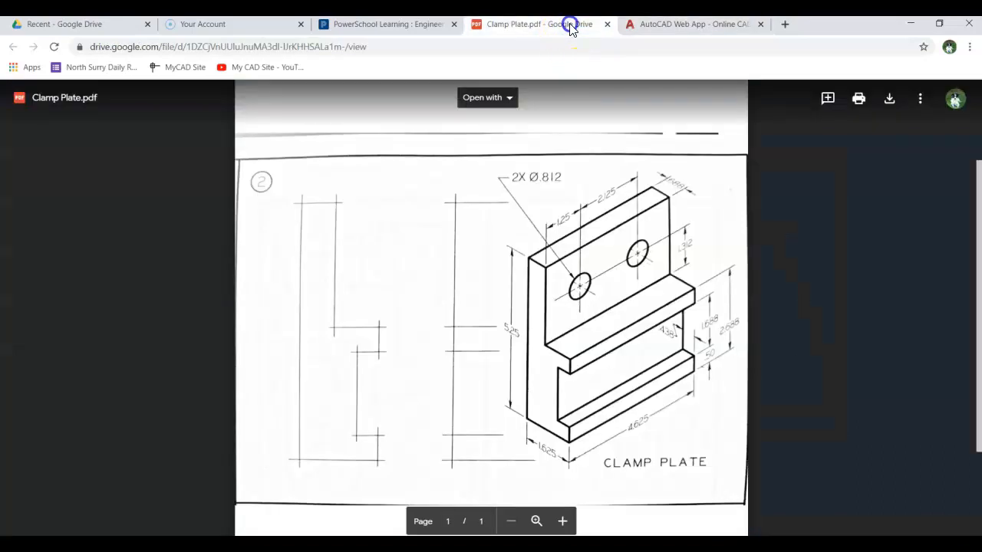
{"action": "left_click", "coordinate": [565, 25]}
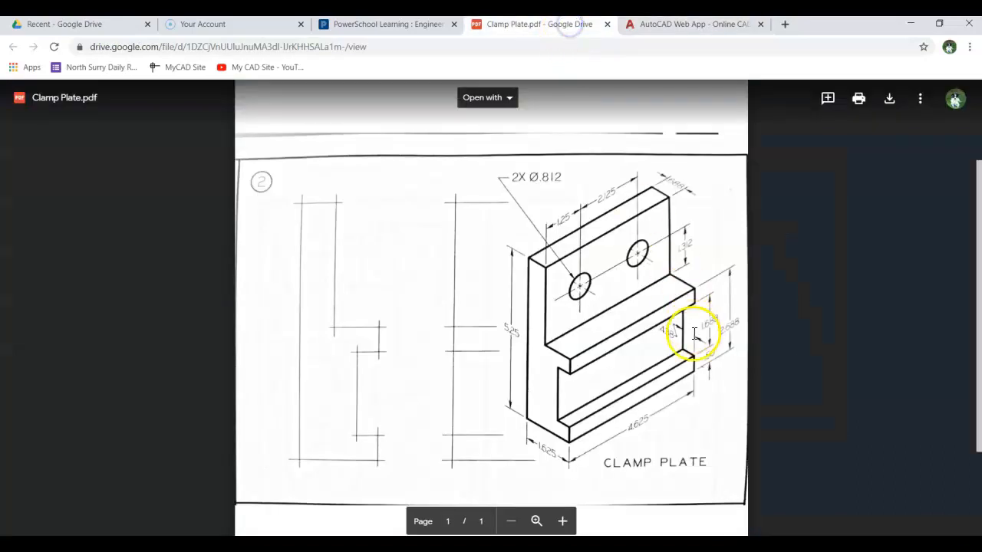
{"action": "left_click", "coordinate": [721, 27]}
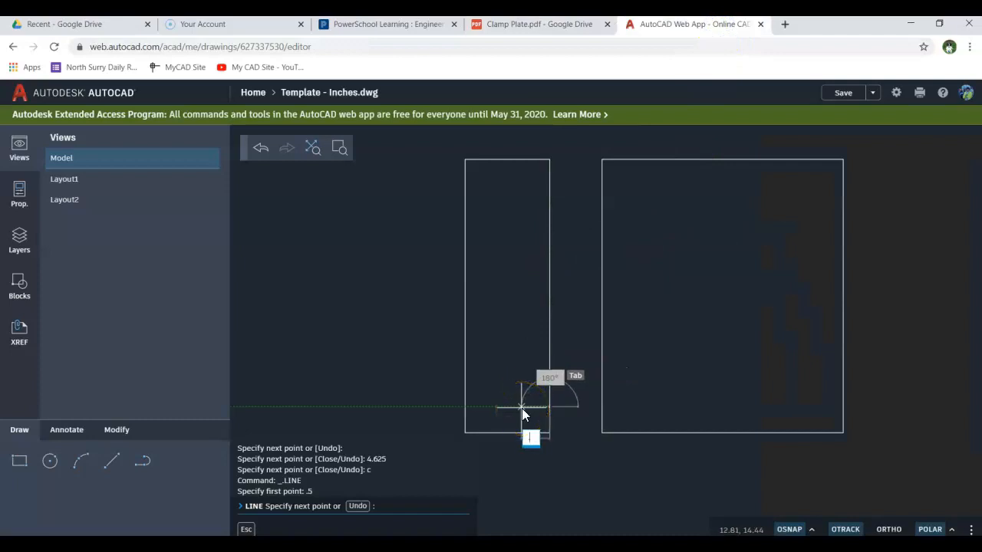
{"action": "type", "text": ".438"}
{"action": "key", "text": "BackSpace"}
{"action": "key", "text": "BackSpace"}
{"action": "key", "text": "BackSpace"}
{"action": "key", "text": "BackSpace"}
{"action": "type", "text": ".438"}
{"action": "key", "text": "Return"}
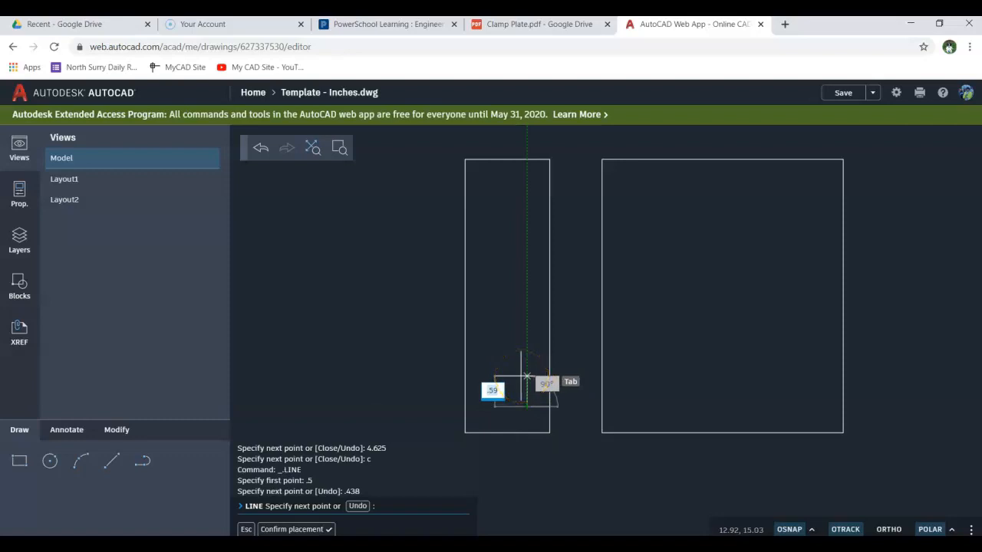
- Consulting the PDF, draw the slot's vertical edge 1.688 upward, then its upper edge back to the side view's right edge, and end the line
{"action": "left_click", "coordinate": [588, 28]}
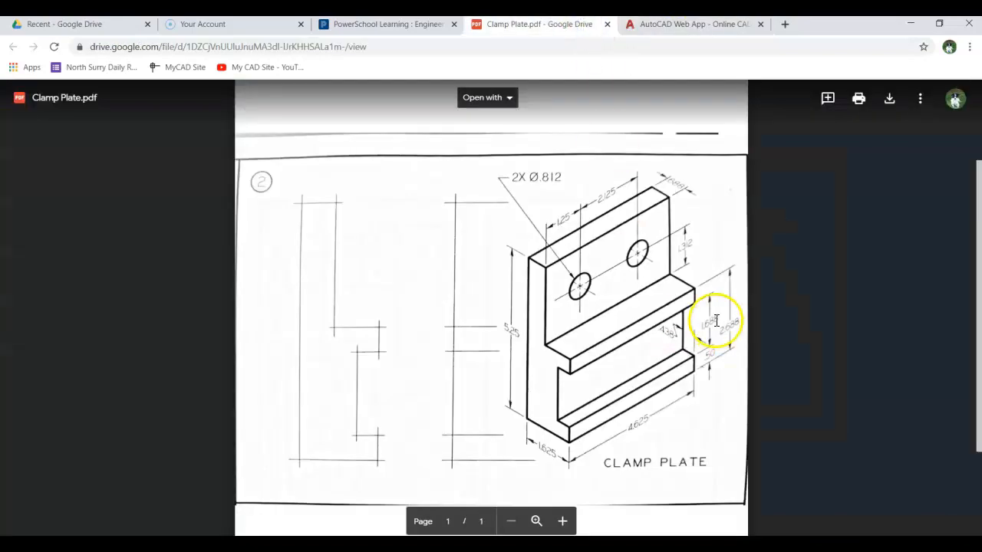
{"action": "left_click", "coordinate": [696, 24]}
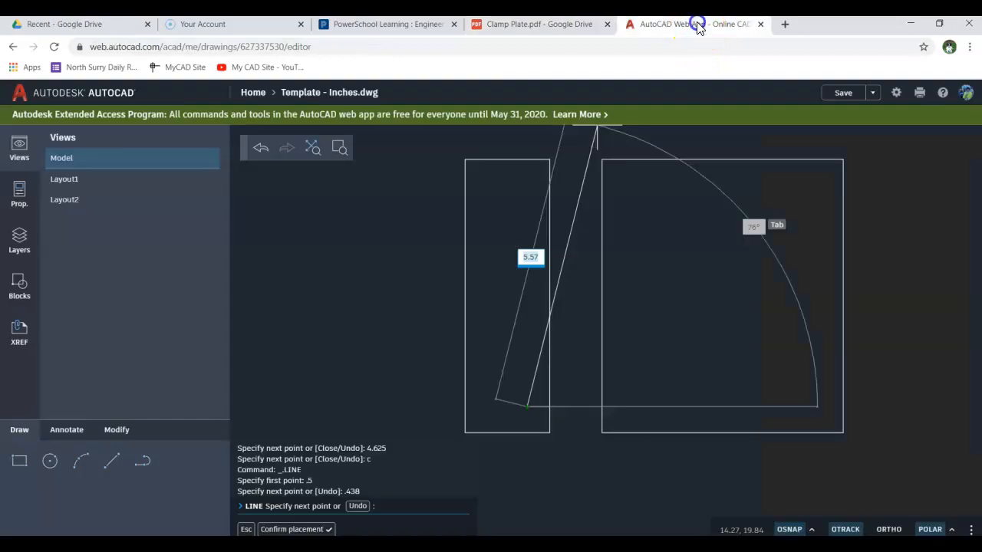
{"action": "type", "text": "1"}
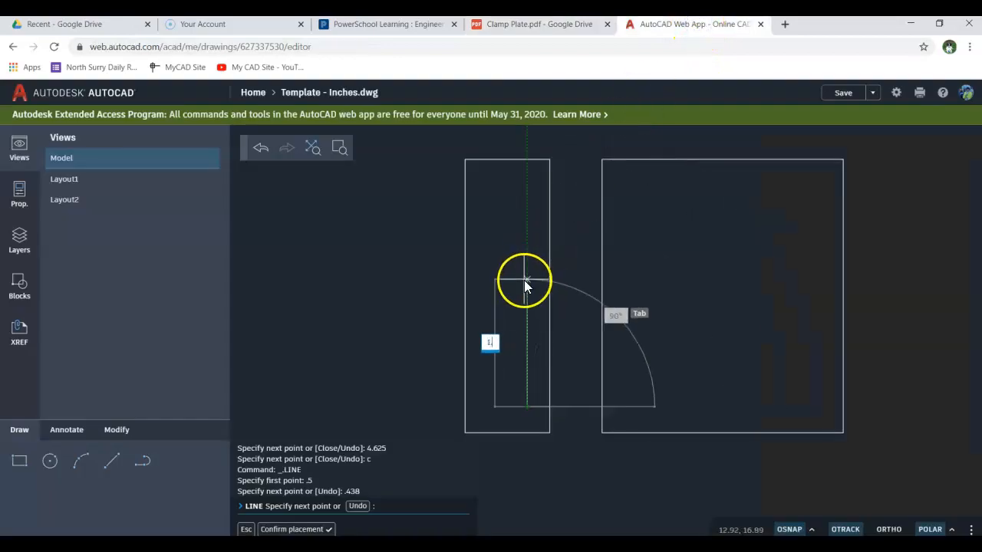
{"action": "type", "text": ".688"}
{"action": "key", "text": "Return"}
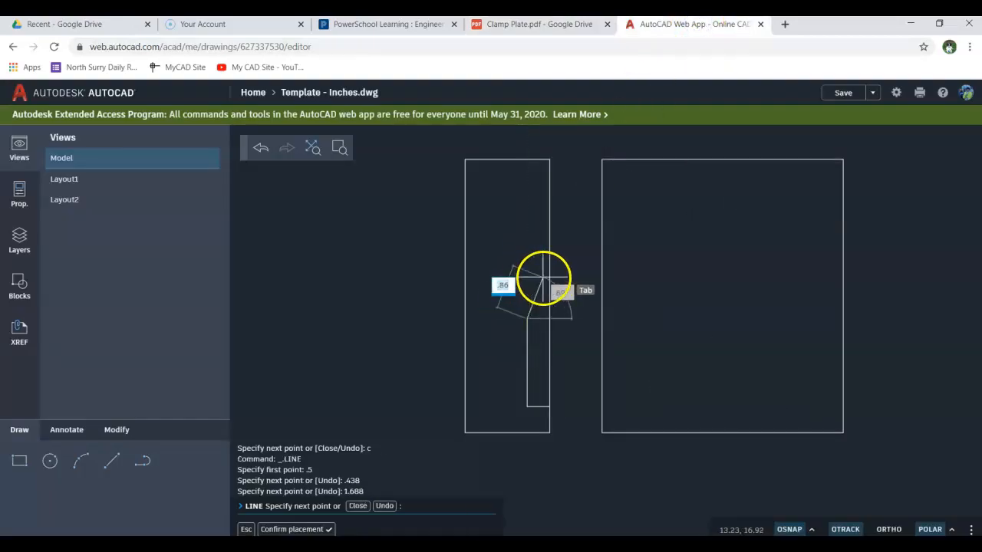
{"action": "left_click", "coordinate": [549, 319]}
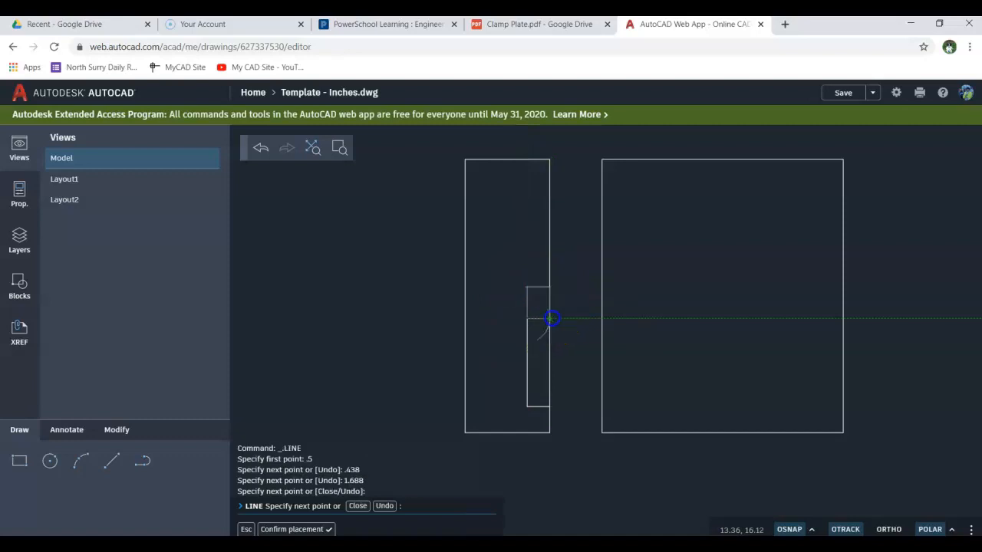
{"action": "right_click", "coordinate": [566, 303]}
{"action": "left_click", "coordinate": [596, 332]}
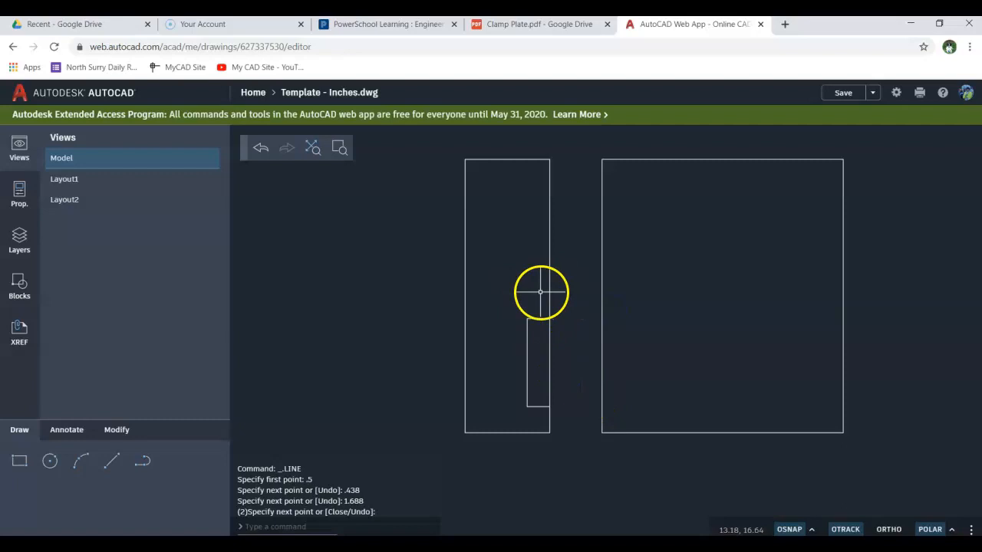
- Consulting the Clamp Plate PDF, draw a horizontal ledge line from 2.688 above the side view's lower-right corner leftward past its left edge
{"action": "left_click", "coordinate": [574, 26]}
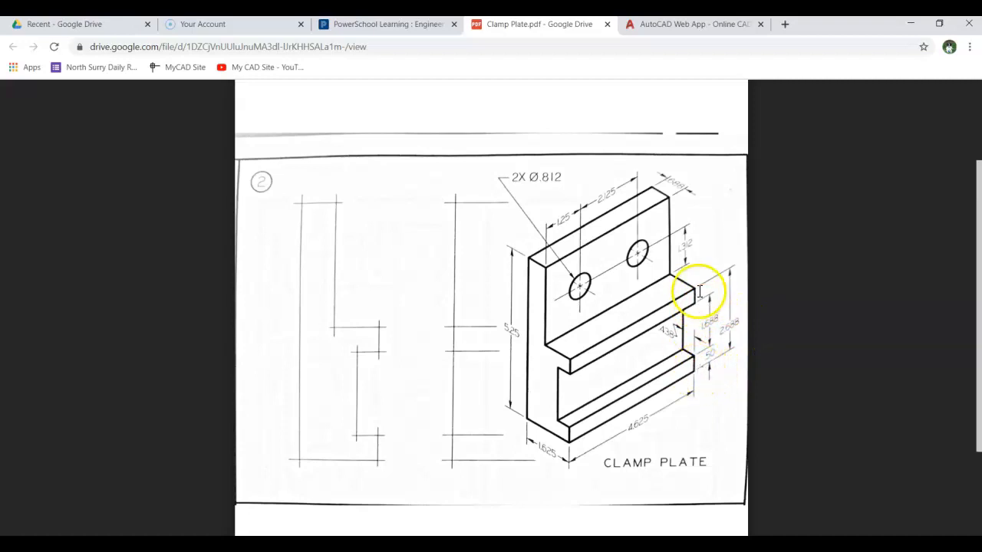
{"action": "left_click", "coordinate": [675, 24]}
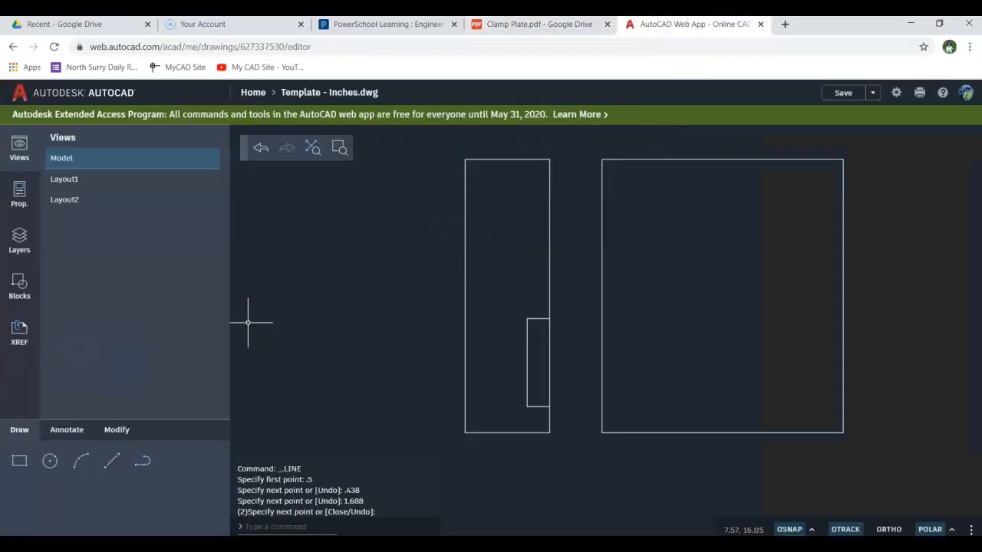
{"action": "left_click", "coordinate": [110, 464]}
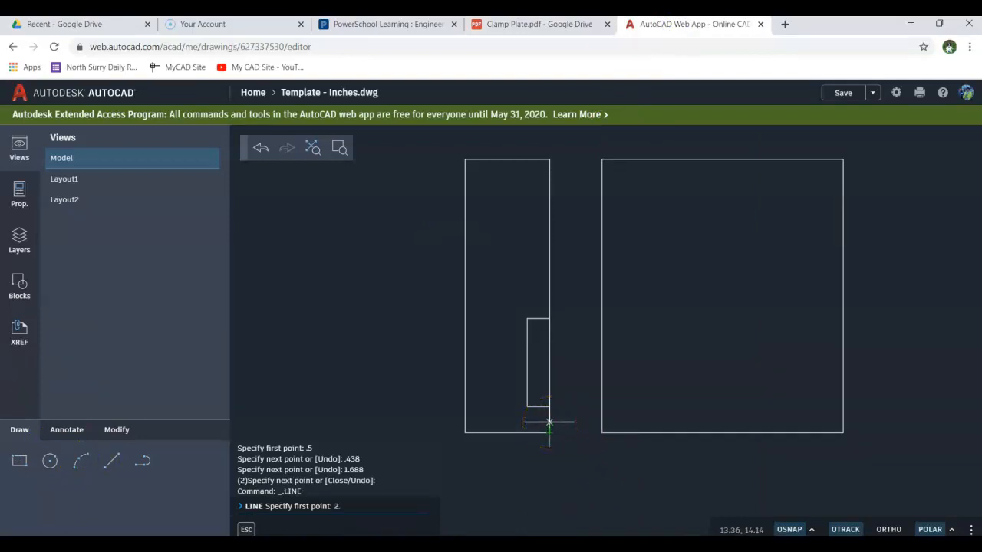
{"action": "key", "text": "Return"}
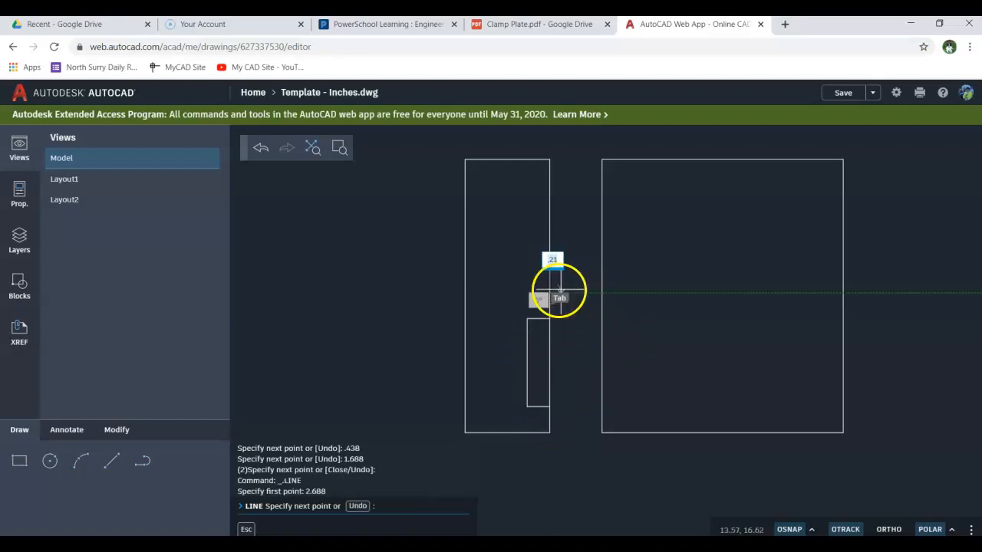
{"action": "left_click", "coordinate": [541, 28]}
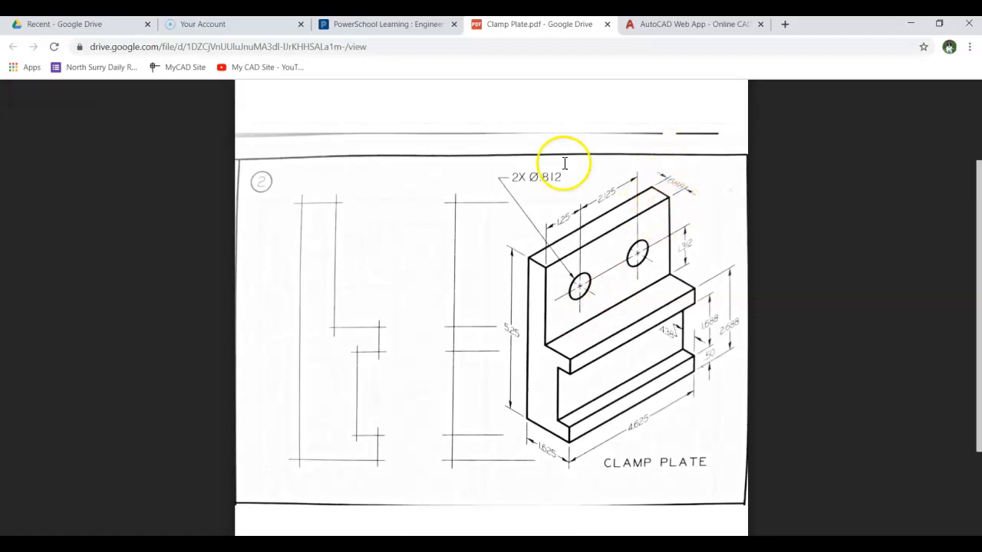
{"action": "left_click", "coordinate": [672, 24]}
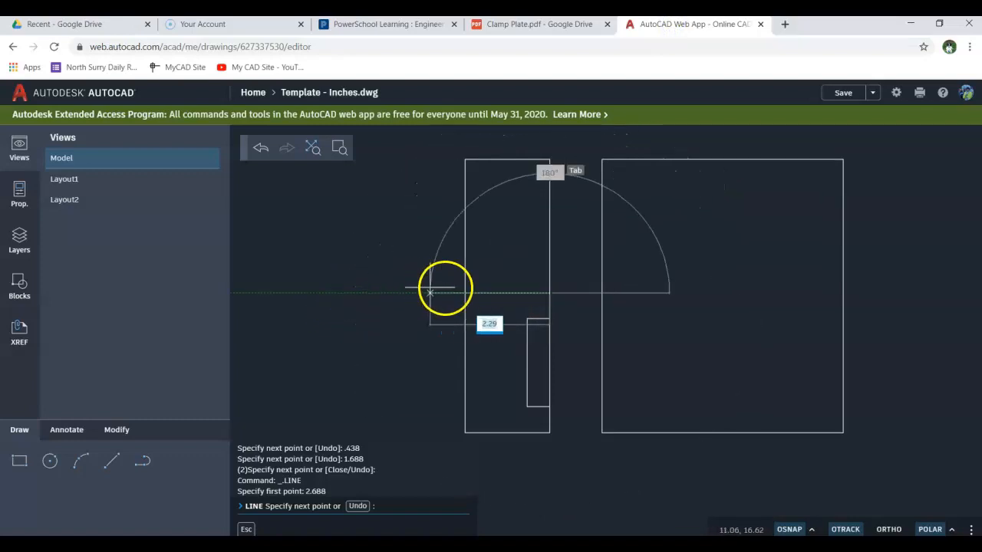
{"action": "left_click", "coordinate": [441, 288]}
{"action": "right_click", "coordinate": [443, 290]}
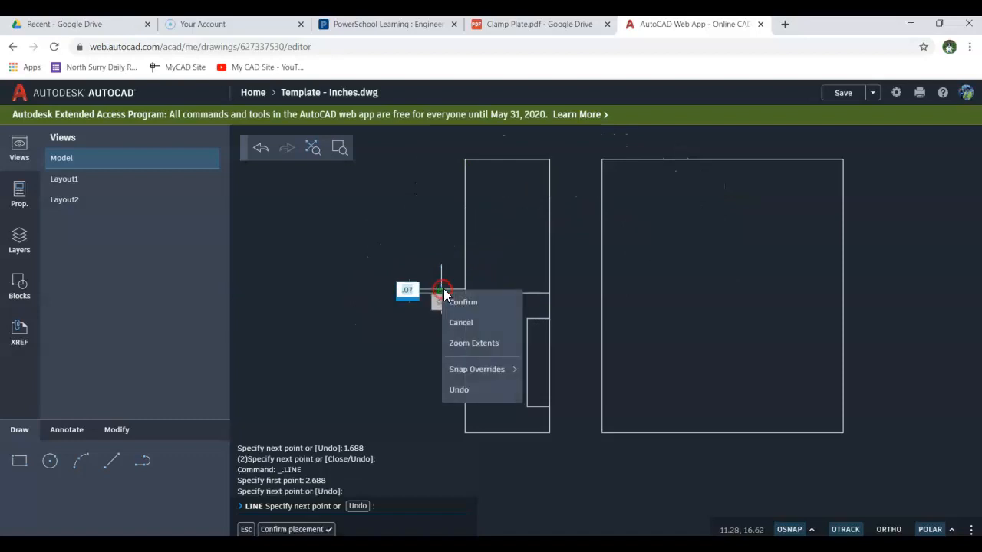
{"action": "left_click", "coordinate": [461, 303]}
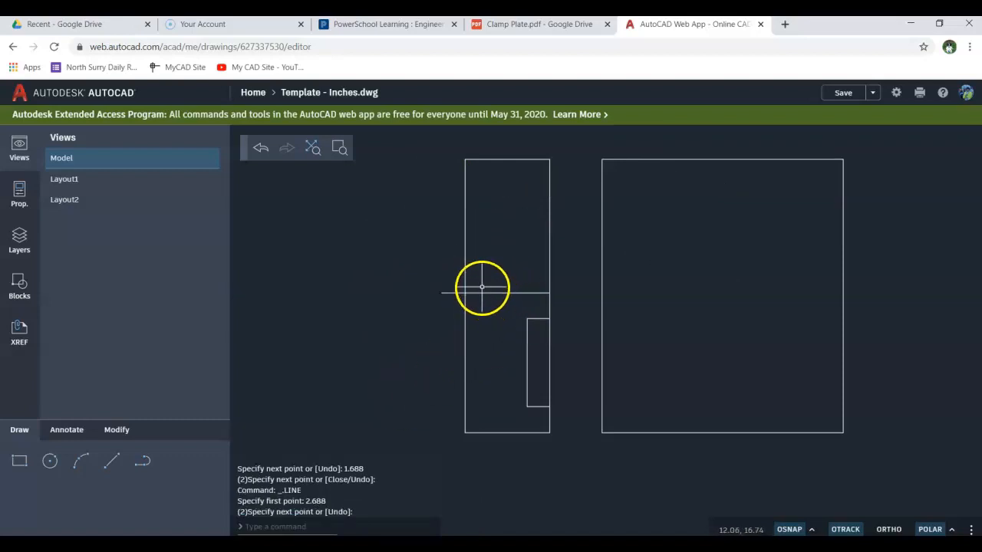
- Consulting the PDF, draw a vertical line from 0.688 right of the side view's upper-left corner down to the ledge line
{"action": "left_click", "coordinate": [569, 30]}
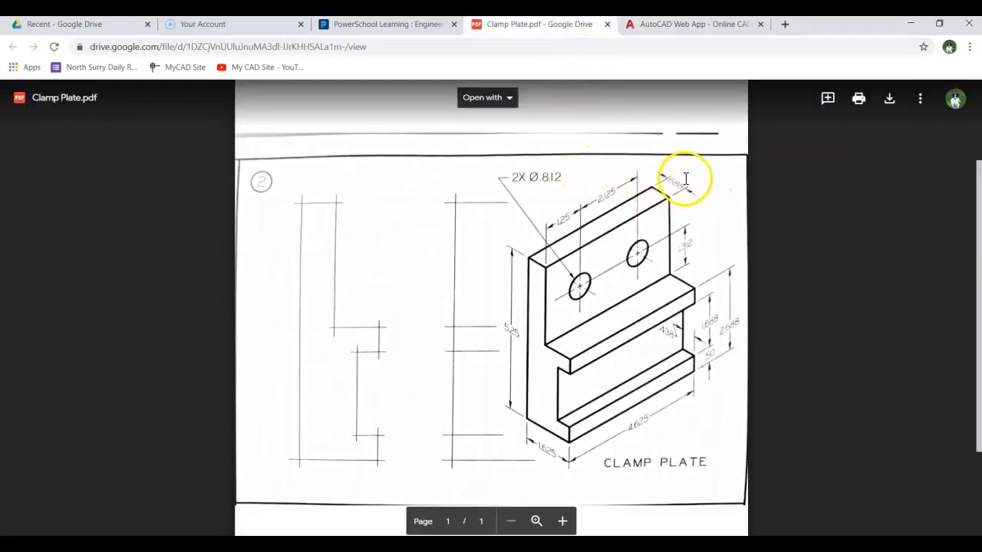
{"action": "left_click", "coordinate": [685, 31]}
{"action": "left_click", "coordinate": [113, 459]}
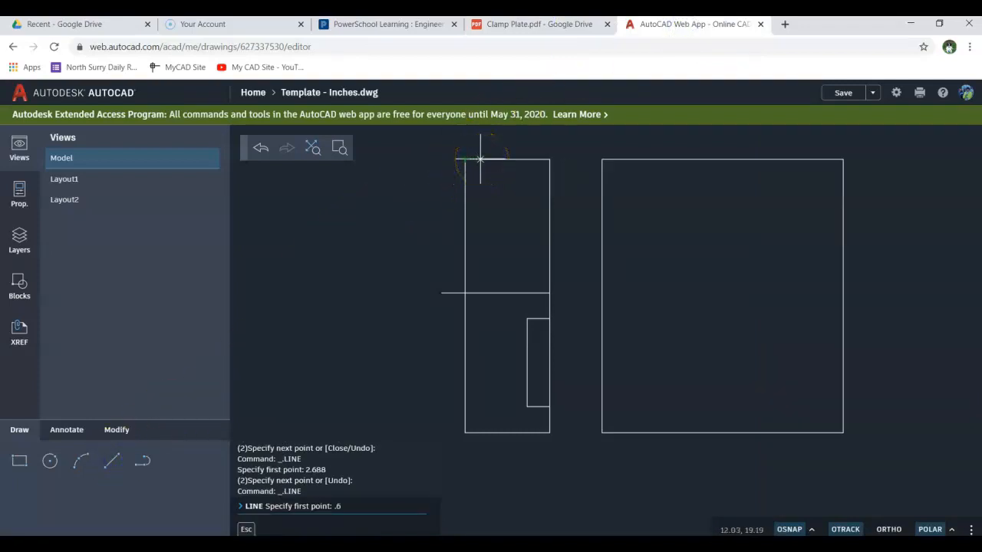
{"action": "key", "text": "Return"}
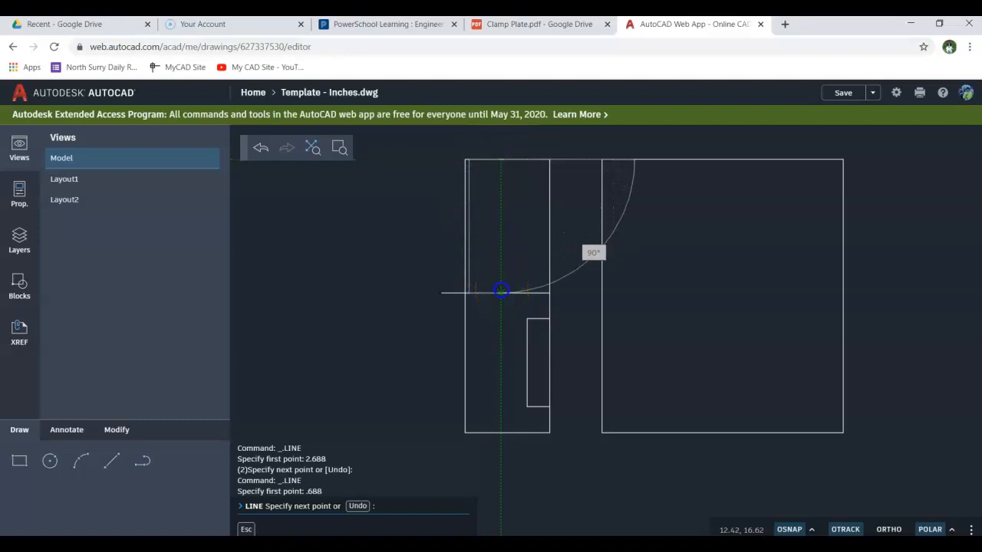
{"action": "left_click", "coordinate": [501, 292]}
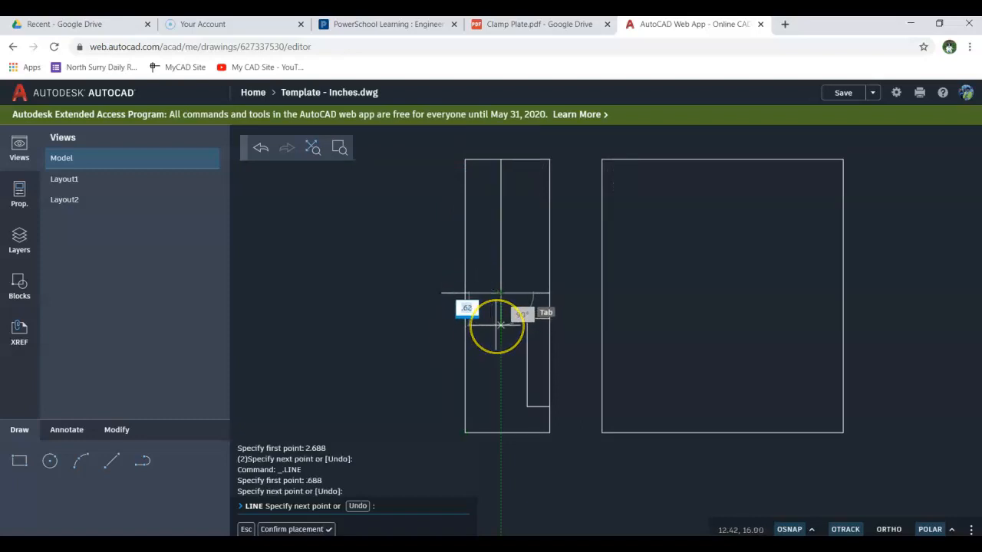
{"action": "key", "text": "Return"}
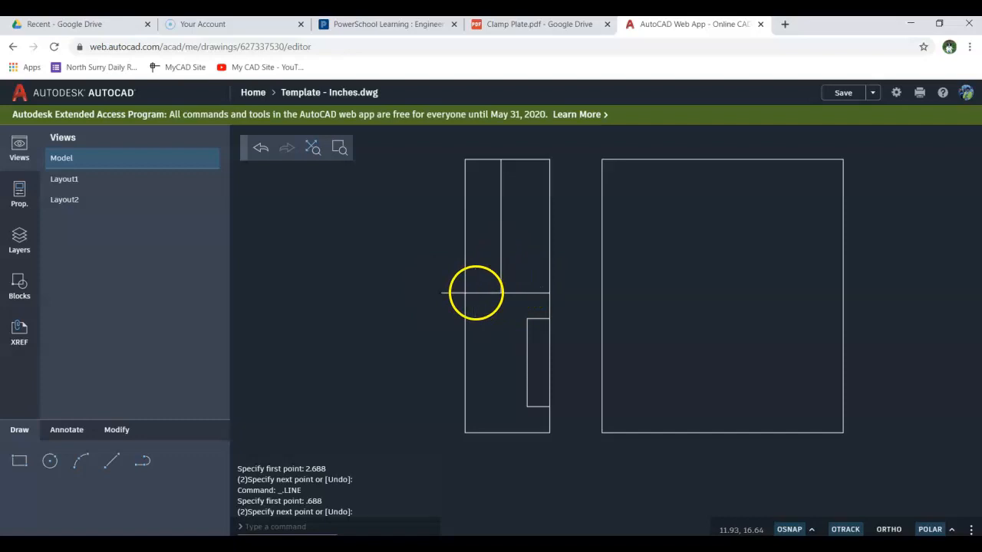
- Shorten the ledge line by stretching its left end to the lower end of the inner vertical line
{"action": "left_click", "coordinate": [476, 292]}
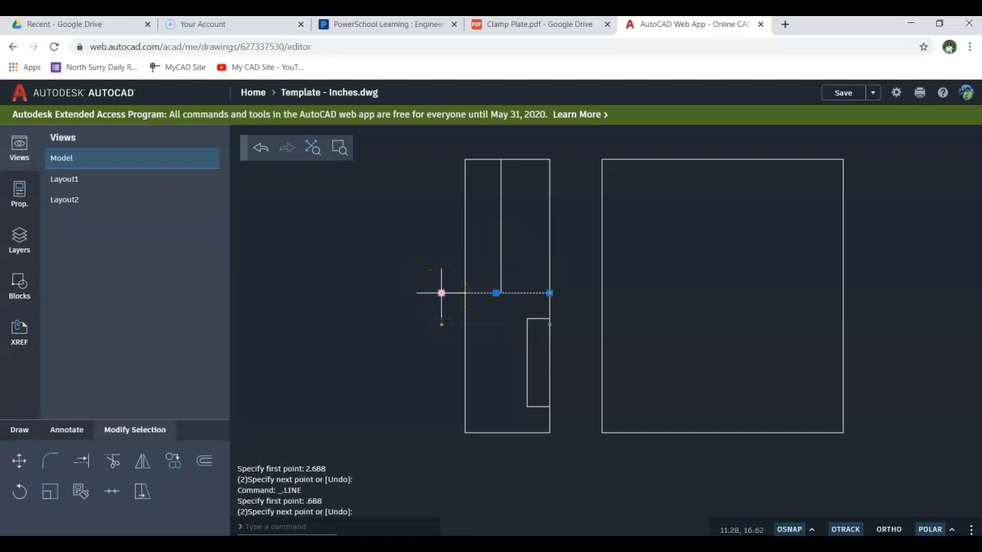
{"action": "left_click", "coordinate": [441, 292]}
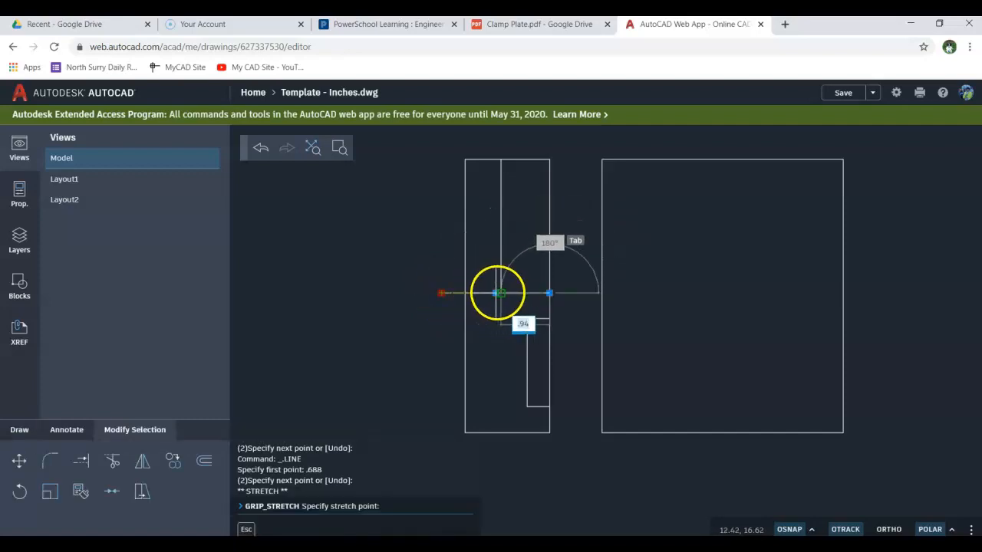
{"action": "left_click", "coordinate": [499, 293]}
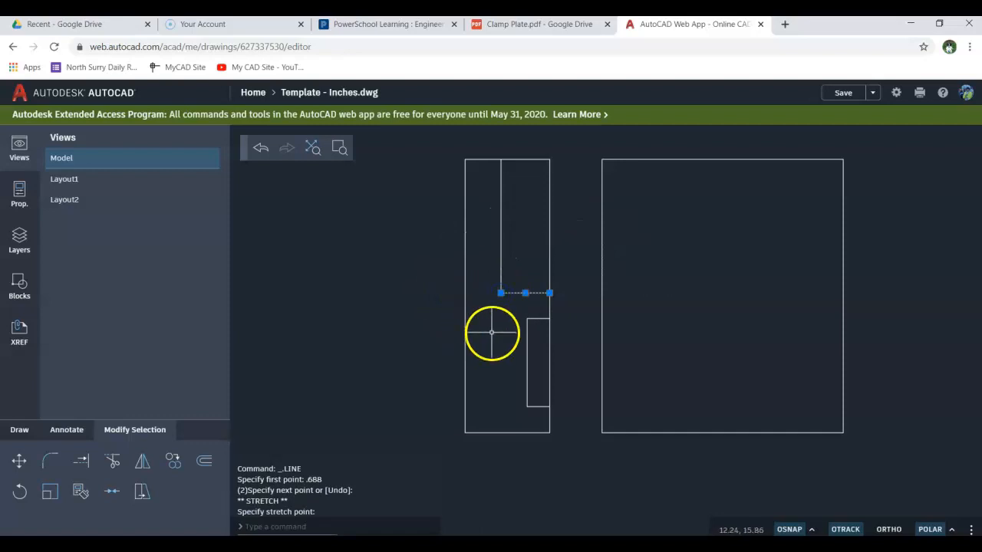
{"action": "key", "text": "Escape"}
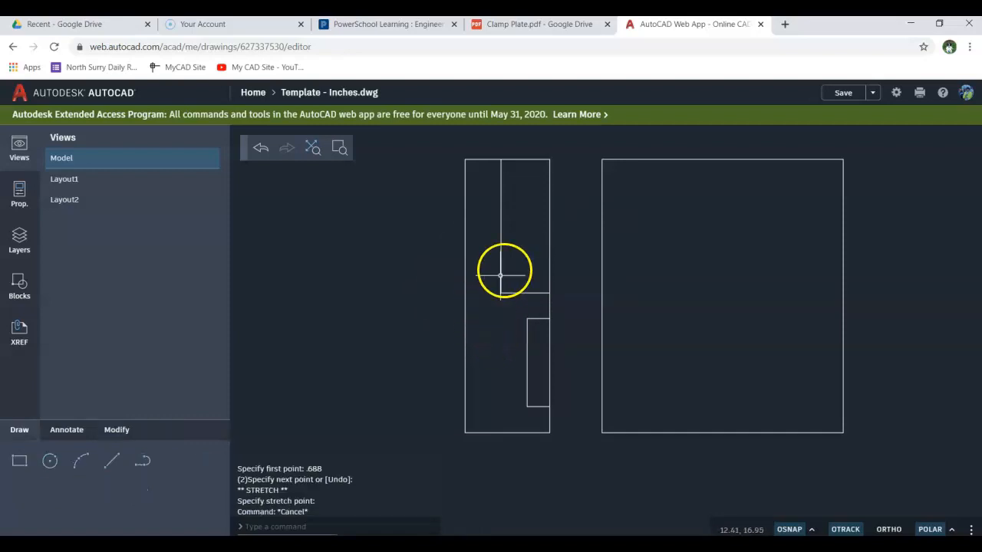
- Shorten the side view's right edge by stretching its upper end down to the ledge line's right end
{"action": "left_click", "coordinate": [549, 224]}
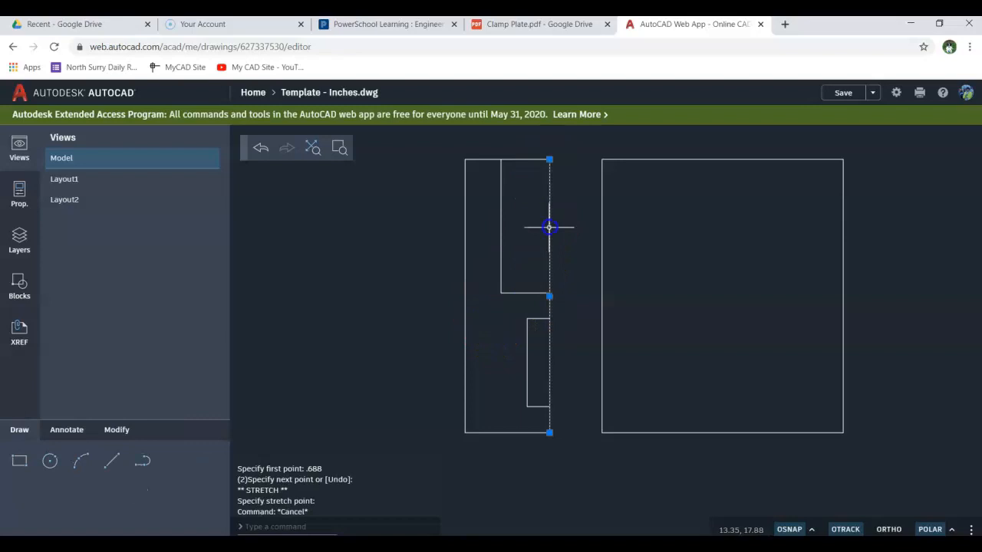
{"action": "left_click", "coordinate": [550, 159]}
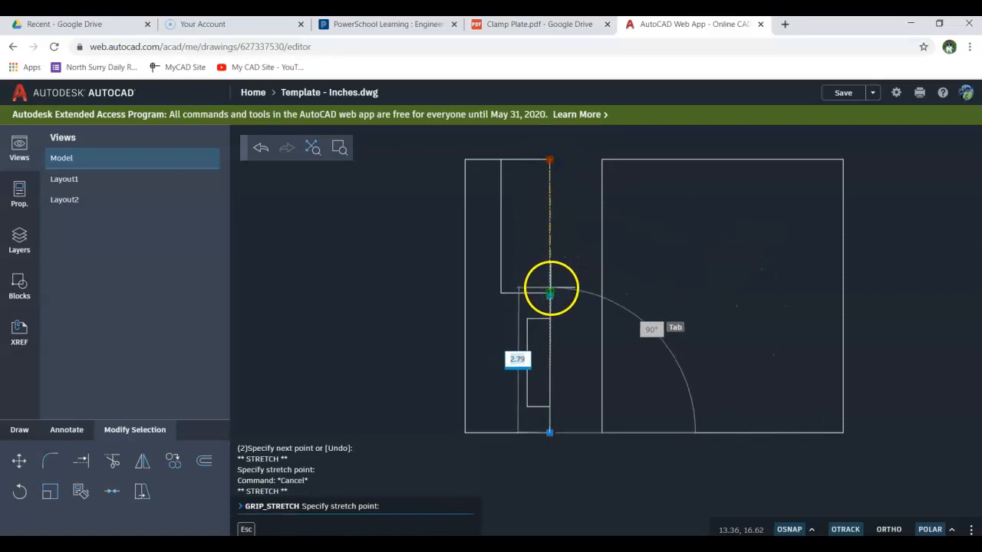
{"action": "left_click", "coordinate": [551, 291]}
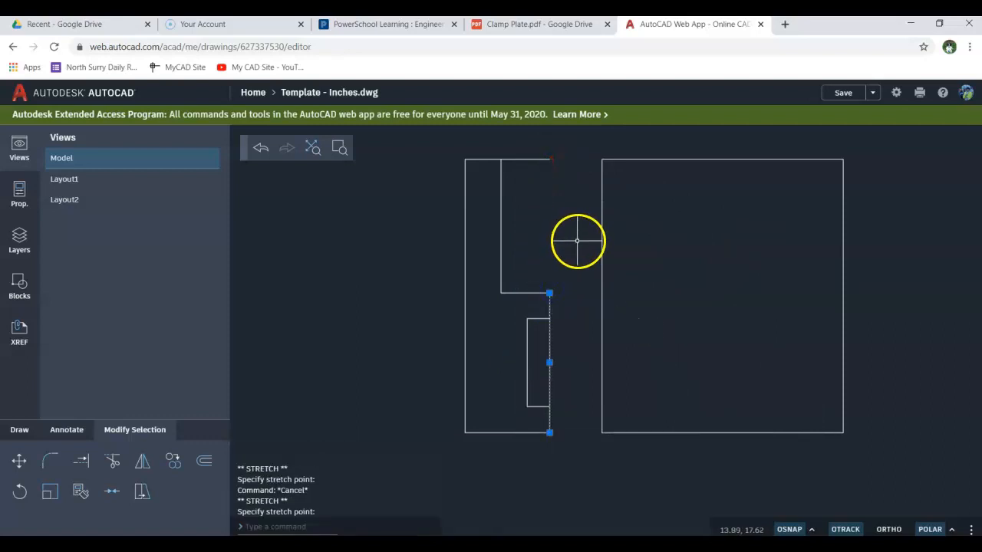
{"action": "key", "text": "Escape"}
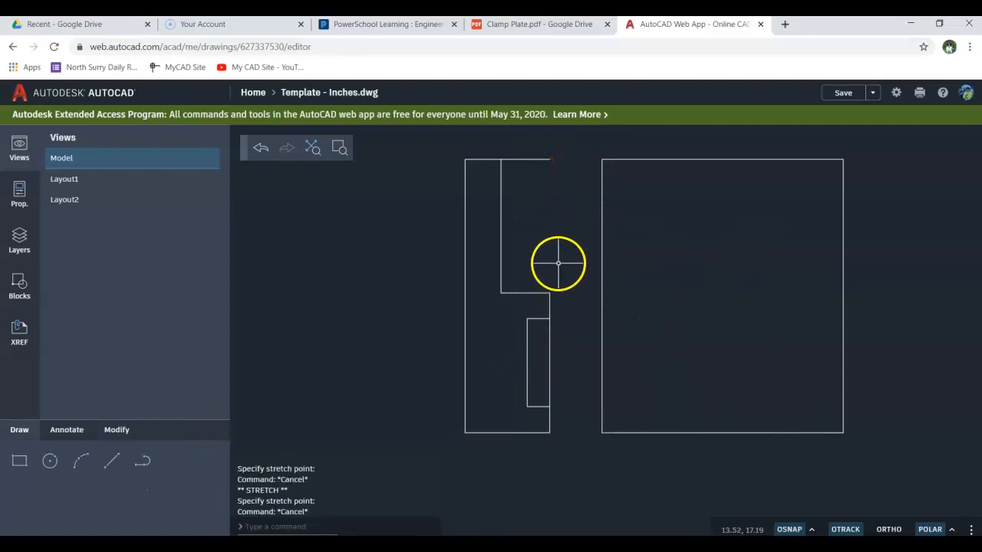
- Trim the side view's top edge beyond the inner vertical line and the right edge across the slot opening
{"action": "left_click", "coordinate": [117, 431]}
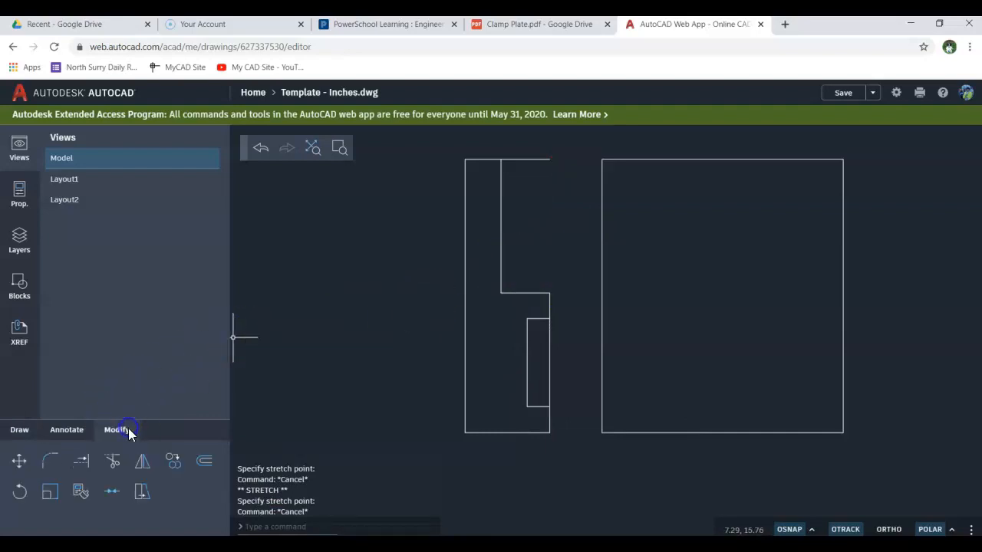
{"action": "left_click", "coordinate": [112, 462]}
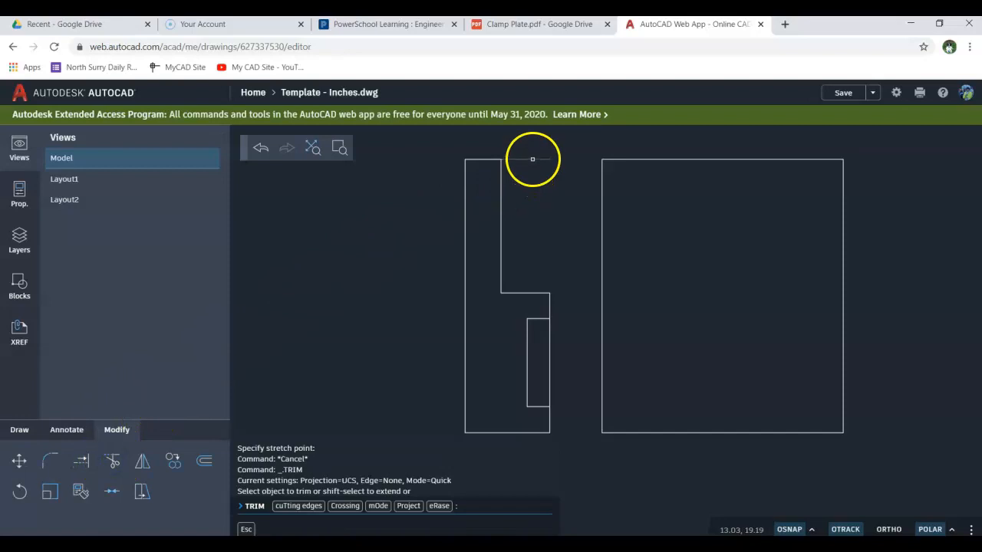
{"action": "left_click_drag", "start_coordinate": [548, 145], "coordinate": [539, 190]}
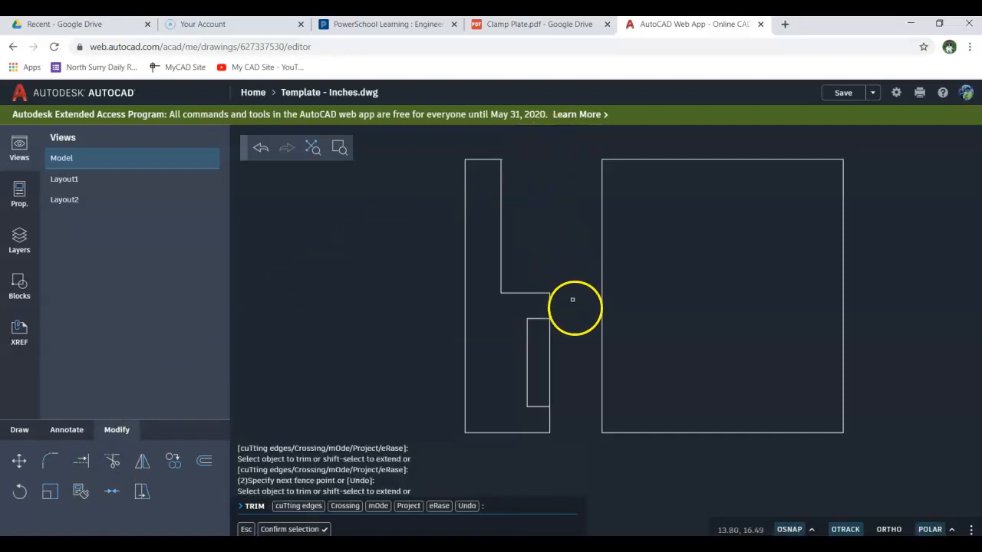
{"action": "left_click_drag", "start_coordinate": [577, 334], "coordinate": [541, 354]}
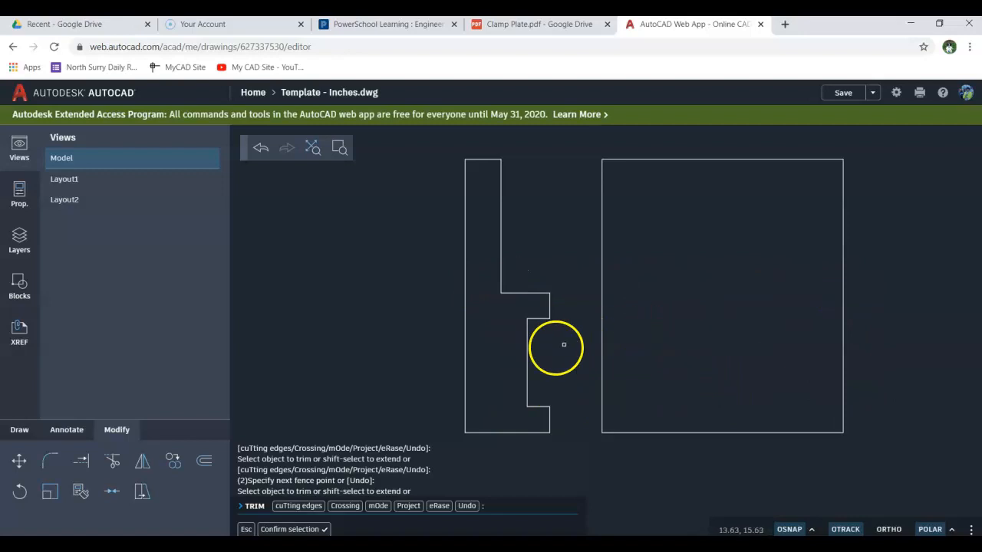
{"action": "right_click", "coordinate": [353, 262]}
{"action": "left_click", "coordinate": [384, 270]}
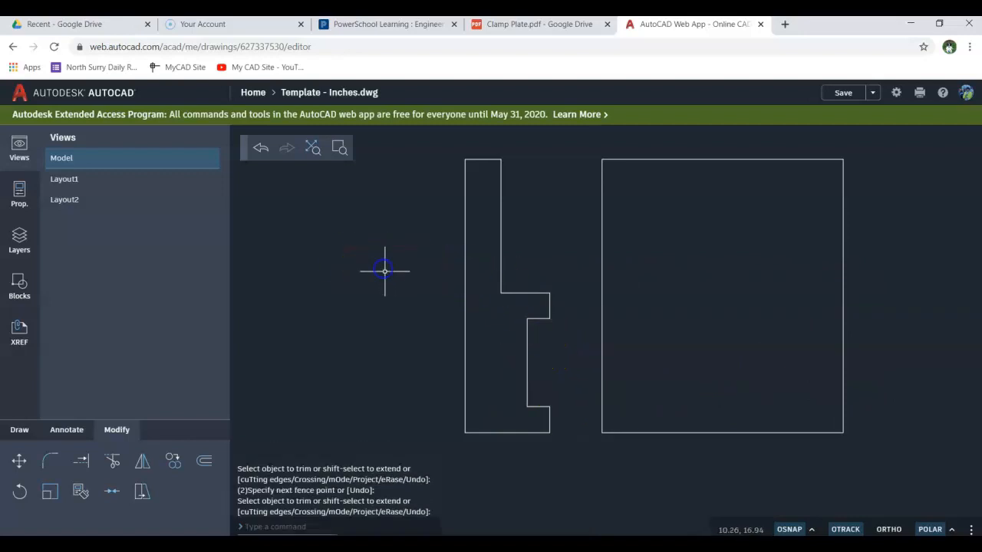
- Draw a horizontal line across the front view, from its left edge to its right edge, level with the side view's ledge
{"action": "left_click", "coordinate": [20, 430]}
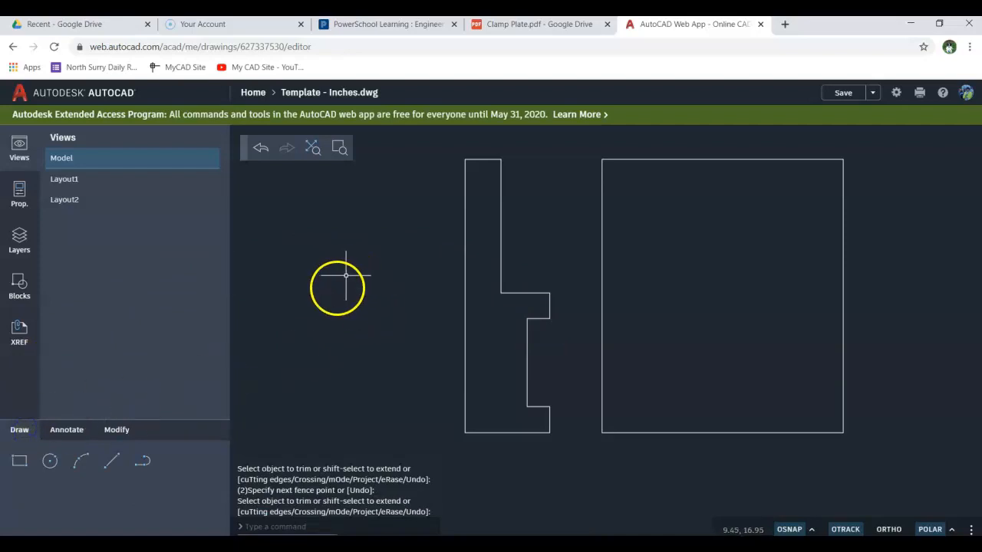
{"action": "left_click", "coordinate": [114, 464]}
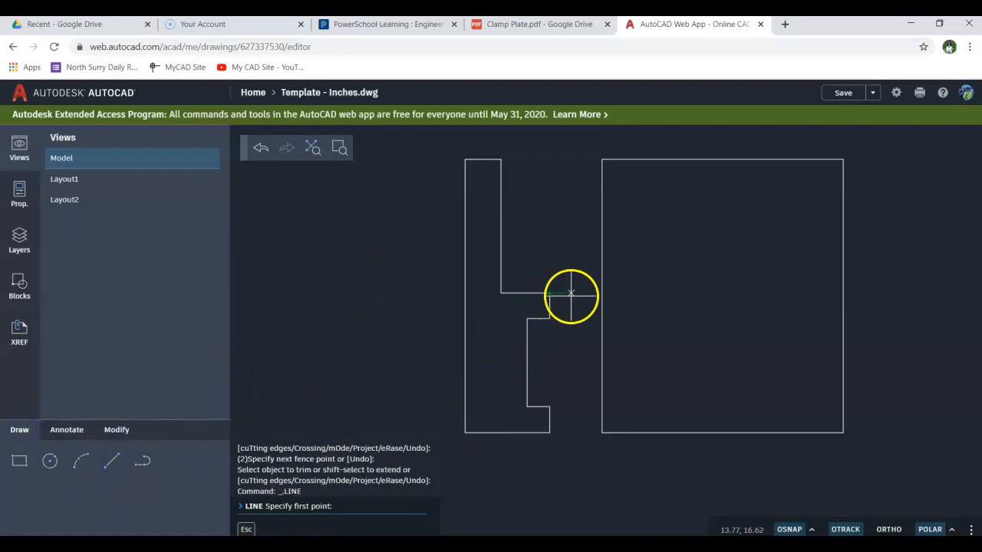
{"action": "left_click", "coordinate": [597, 295]}
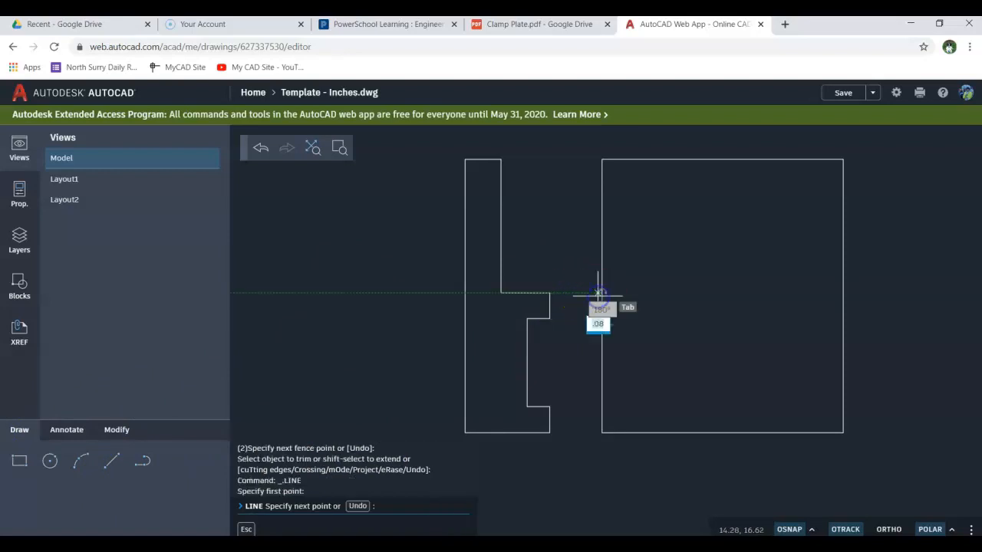
{"action": "left_click", "coordinate": [843, 293]}
{"action": "right_click", "coordinate": [777, 329]}
{"action": "left_click", "coordinate": [790, 340]}
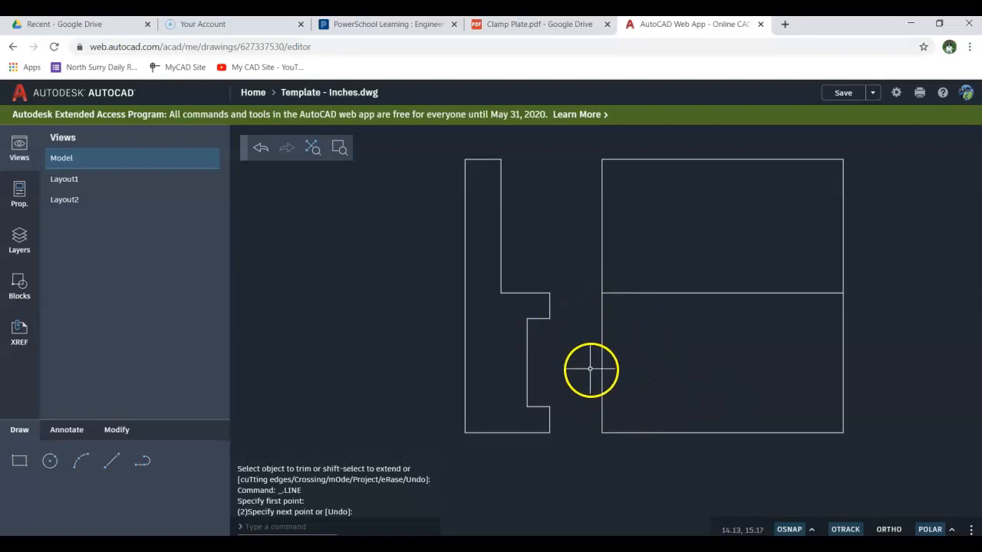
- Try copying the front view's ledge line down to the levels of the slot's upper and lower edges, and undo the copies
{"action": "left_click", "coordinate": [125, 435]}
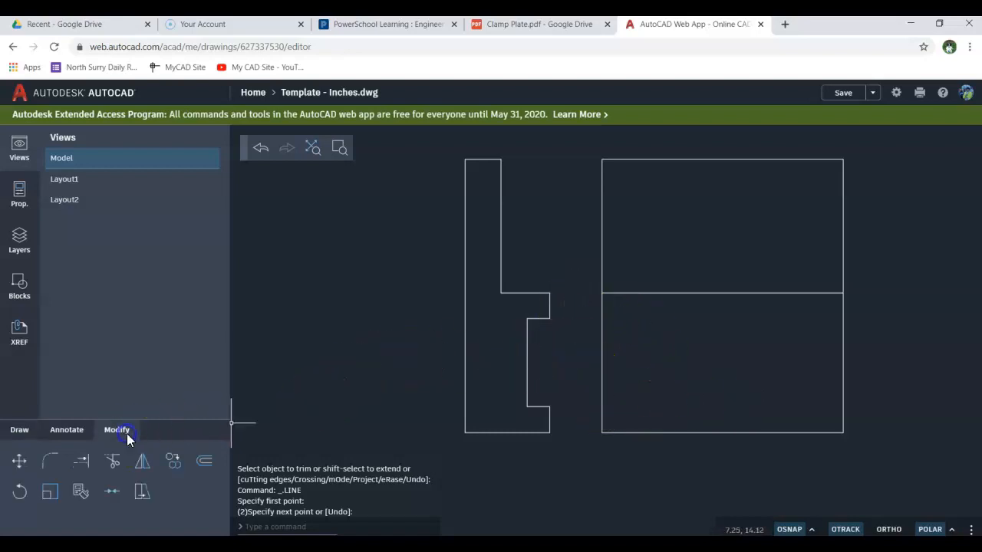
{"action": "left_click", "coordinate": [177, 462]}
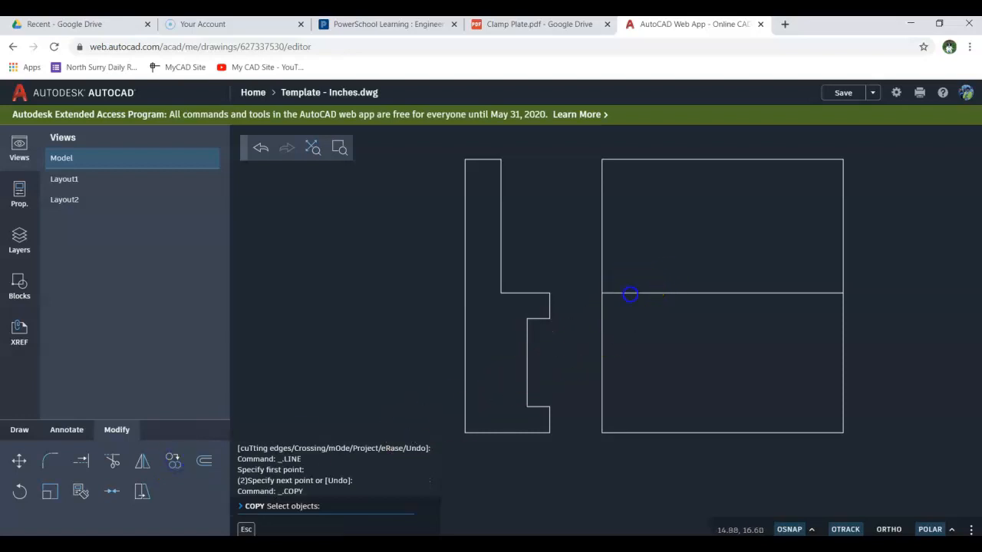
{"action": "left_click", "coordinate": [630, 293]}
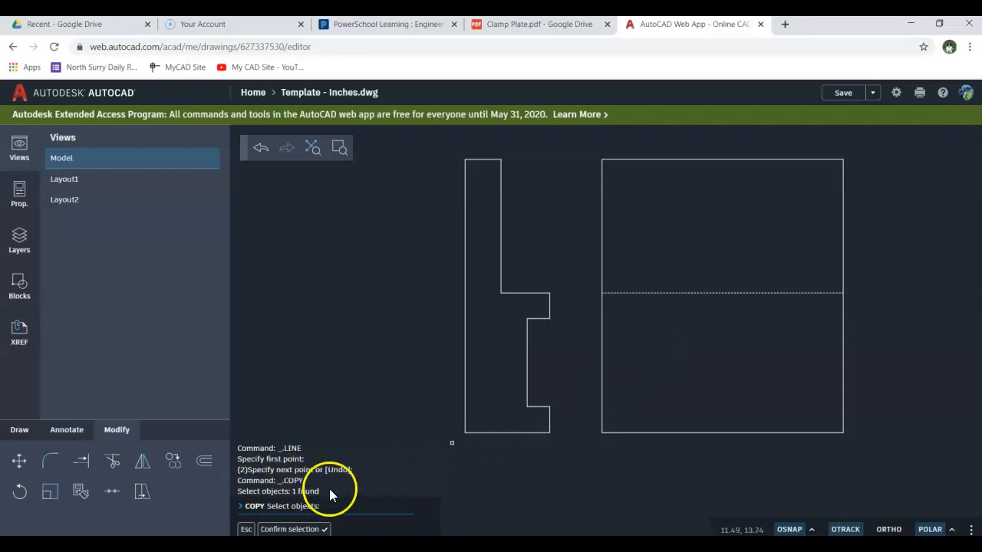
{"action": "left_click", "coordinate": [306, 530]}
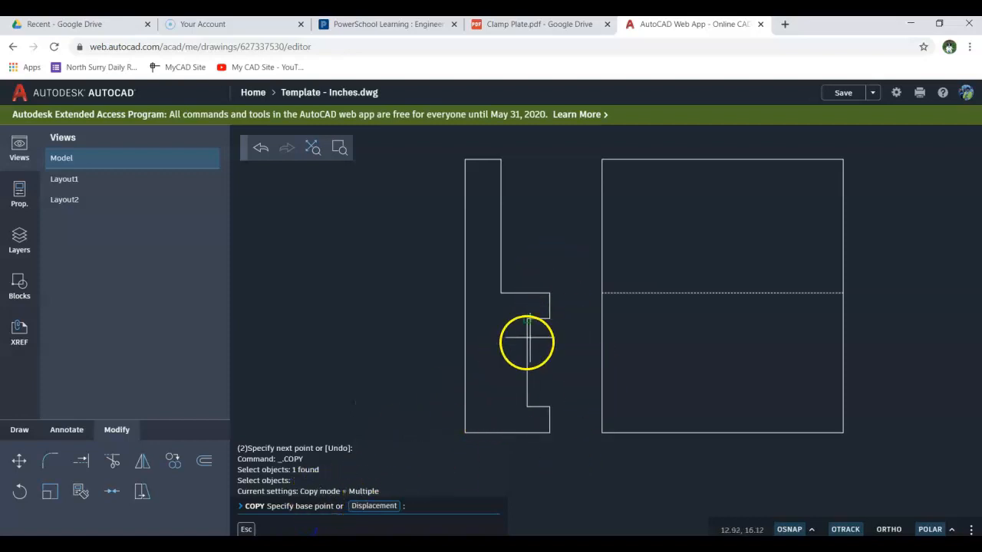
{"action": "left_click", "coordinate": [549, 293]}
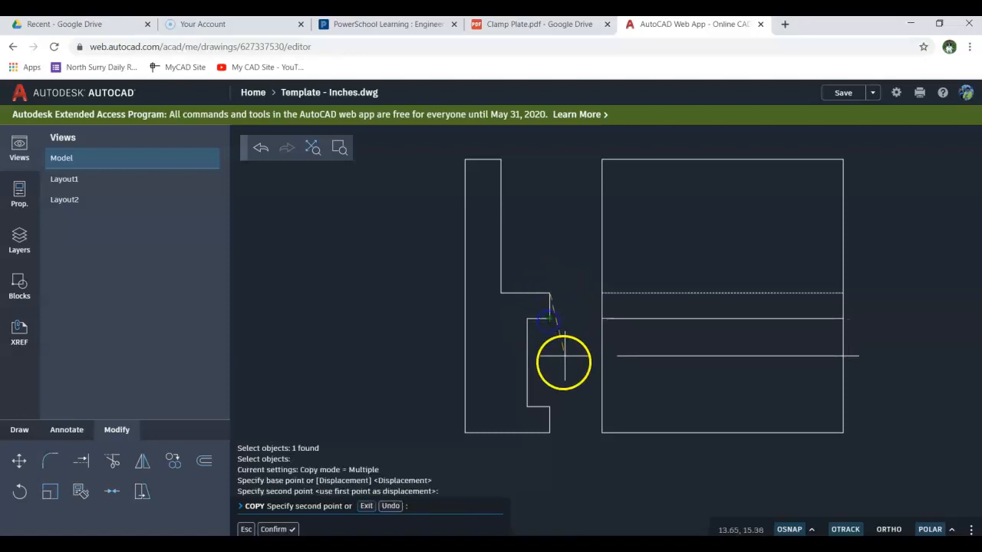
{"action": "left_click", "coordinate": [549, 407]}
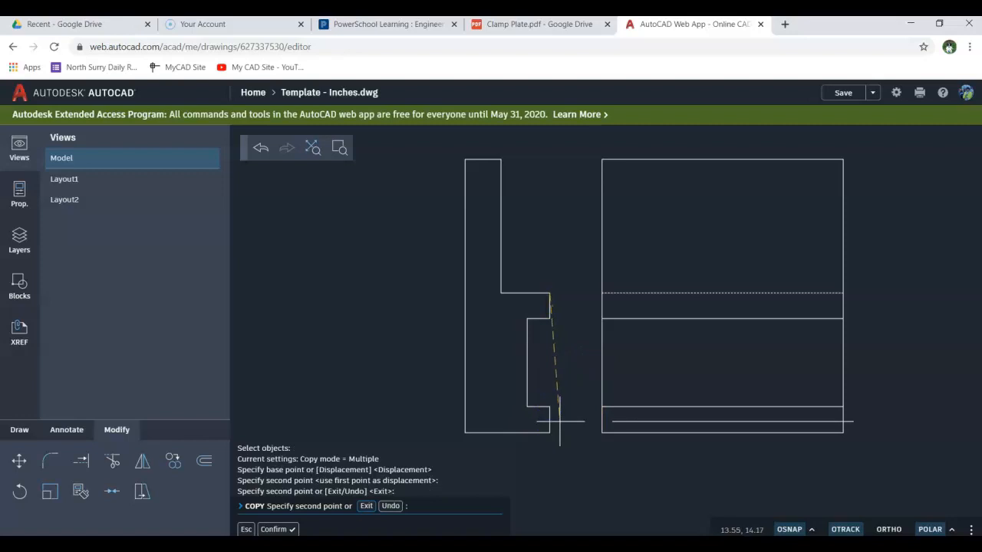
{"action": "left_click", "coordinate": [274, 530]}
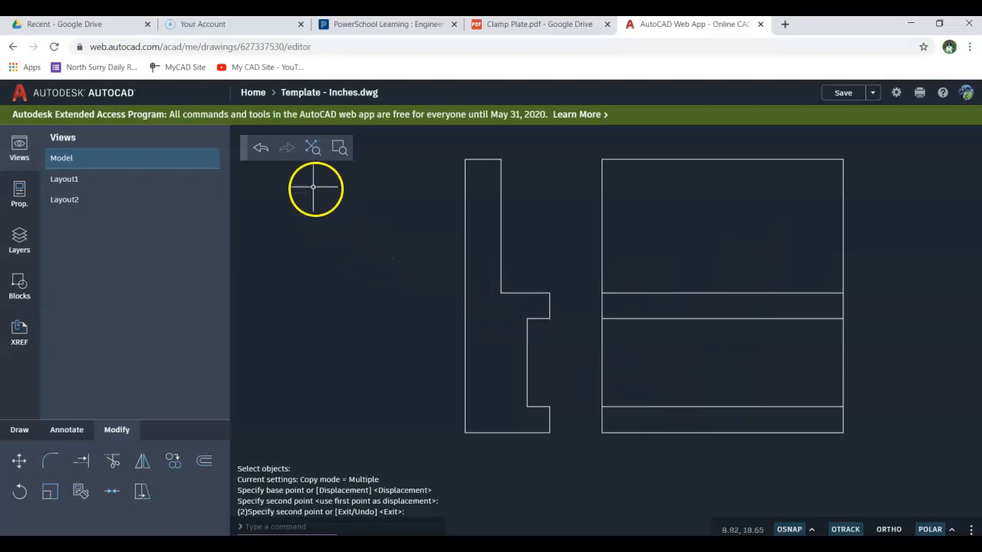
{"action": "left_click", "coordinate": [259, 150]}
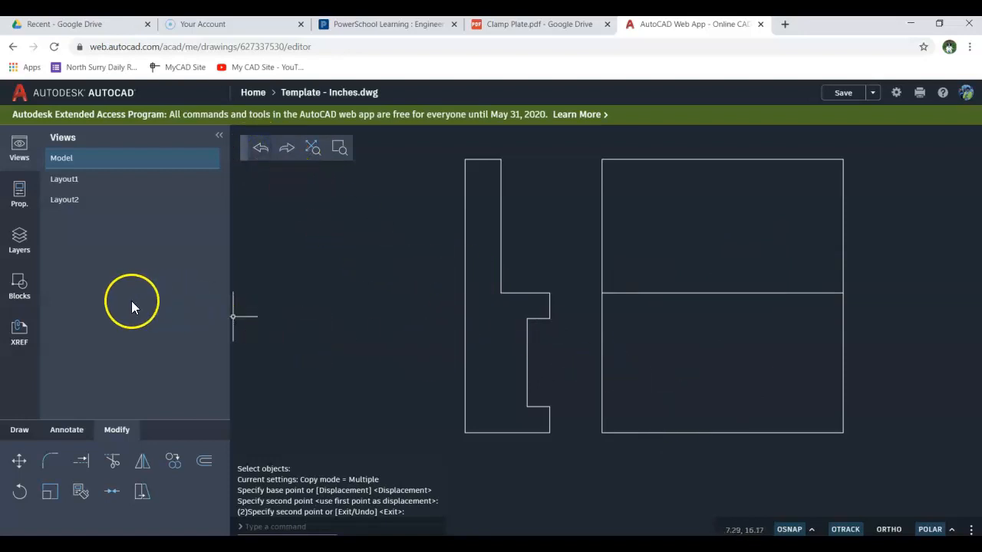
- Draw a horizontal line across the front view, from its left edge to its right edge, level with the side view's upper slot edge
{"action": "left_click", "coordinate": [30, 432]}
{"action": "left_click", "coordinate": [109, 459]}
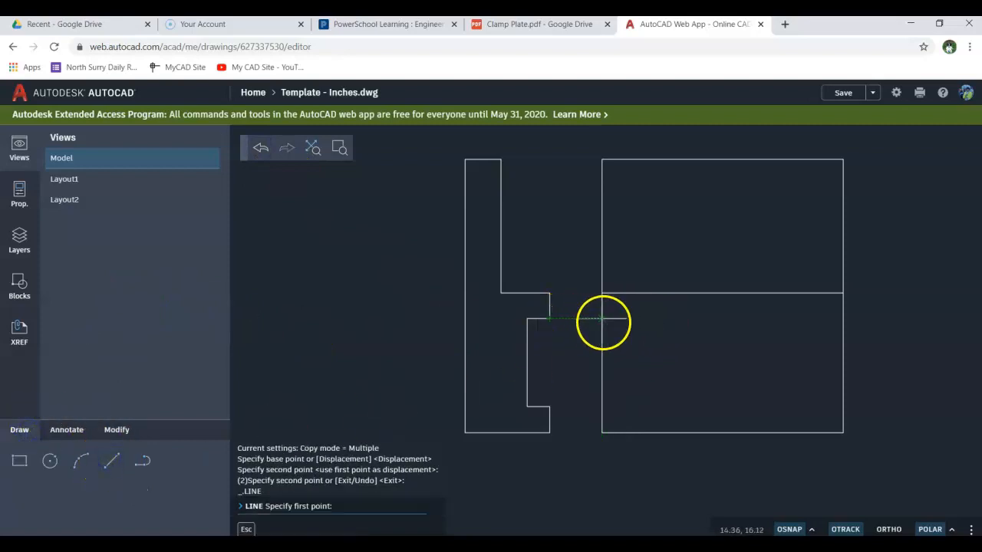
{"action": "left_click", "coordinate": [603, 318]}
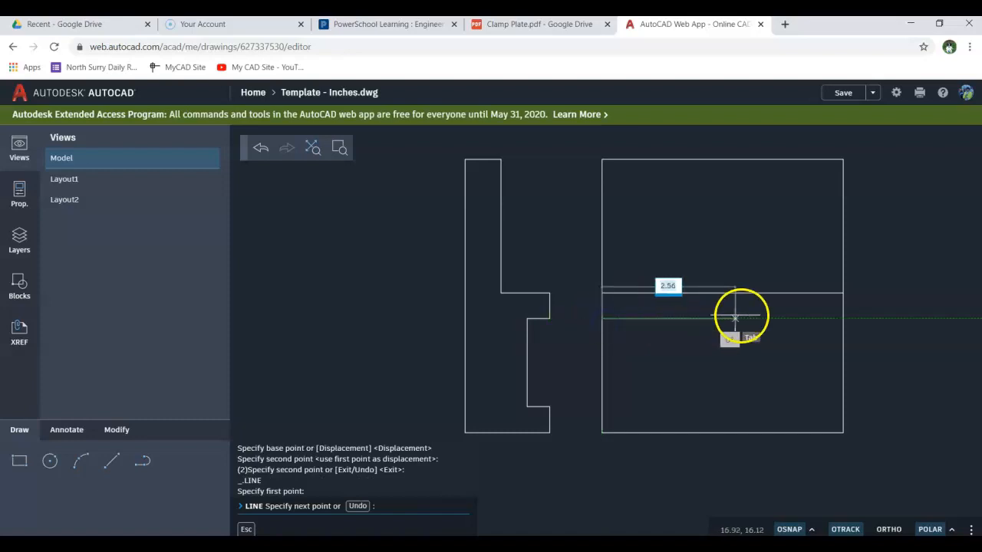
{"action": "right_click", "coordinate": [842, 315]}
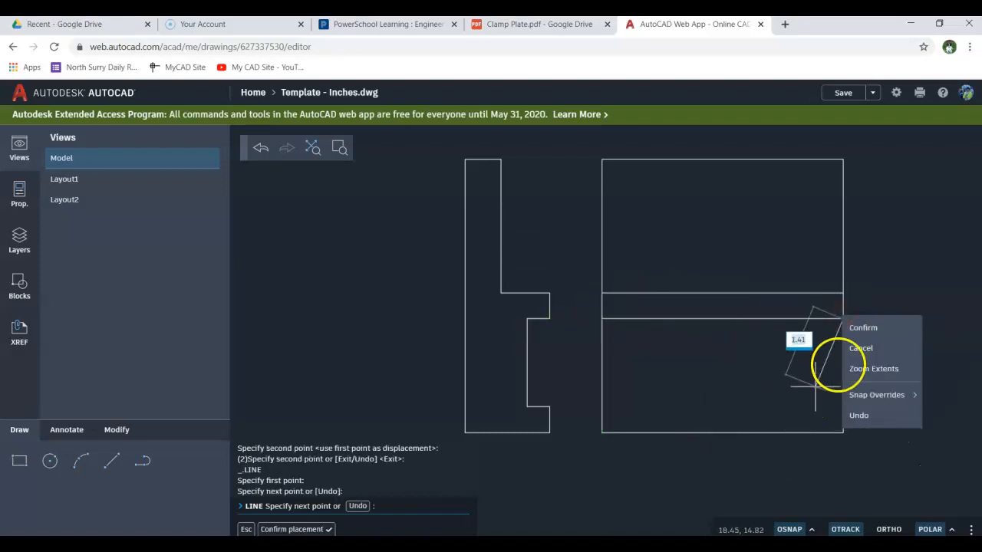
{"action": "left_click", "coordinate": [856, 329]}
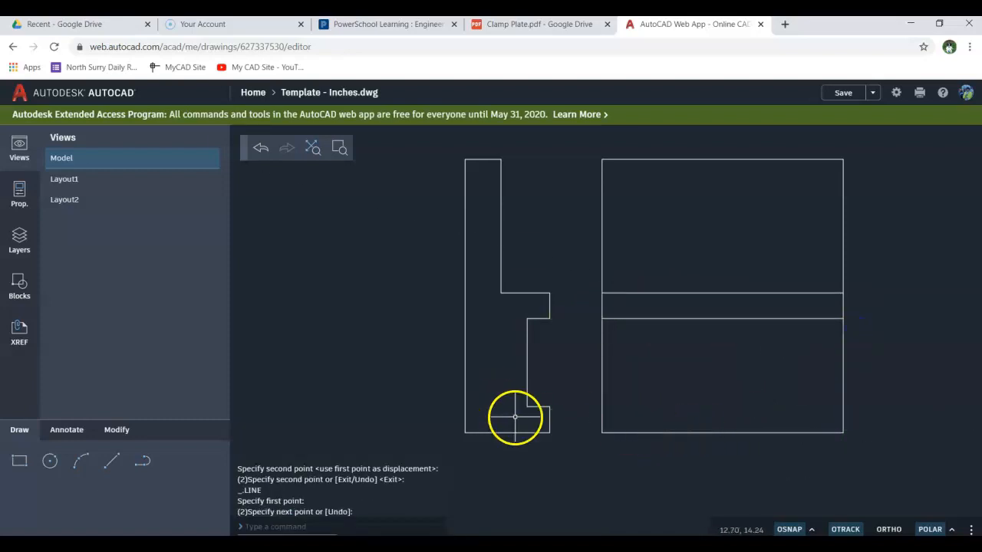
- Draw a horizontal line across the full width of the front view, level with the side view's lower slot edge
{"action": "left_click", "coordinate": [111, 460]}
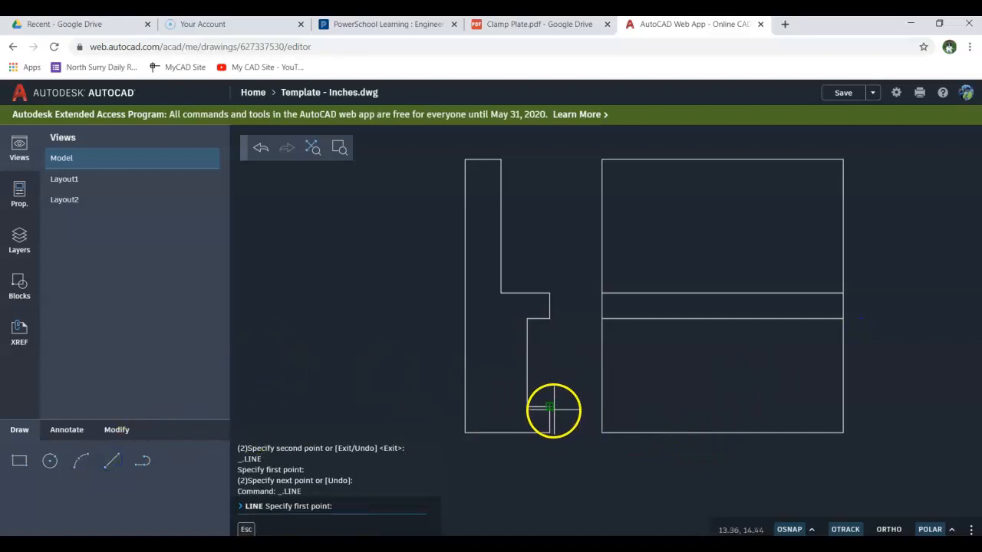
{"action": "left_click", "coordinate": [598, 408]}
{"action": "left_click", "coordinate": [843, 406]}
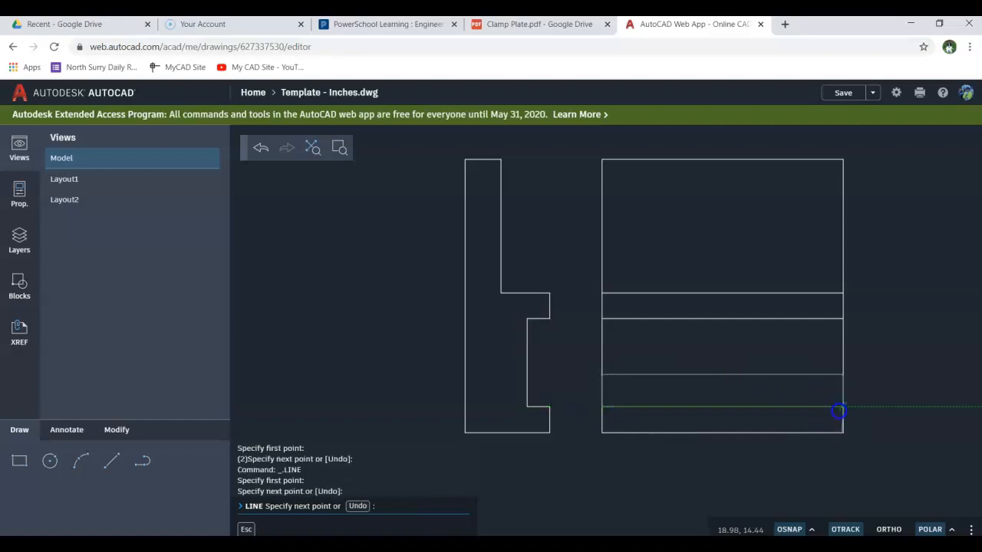
{"action": "right_click", "coordinate": [872, 391]}
{"action": "left_click", "coordinate": [879, 401]}
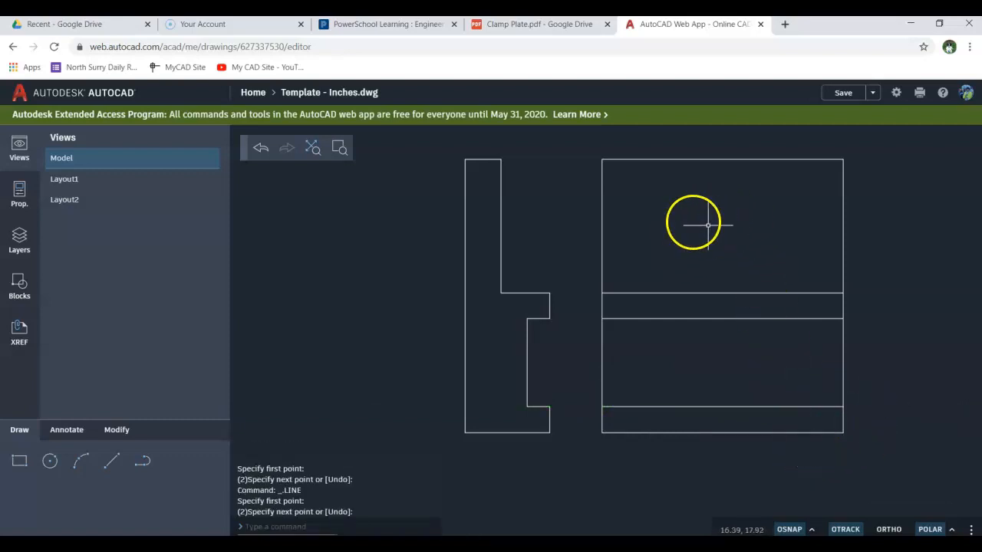
- Using the hole location in the Clamp Plate PDF, draw a vertical line about 1.8 long down from the front view's top edge, 1.25 from its upper-left corner
{"action": "left_click", "coordinate": [498, 24]}
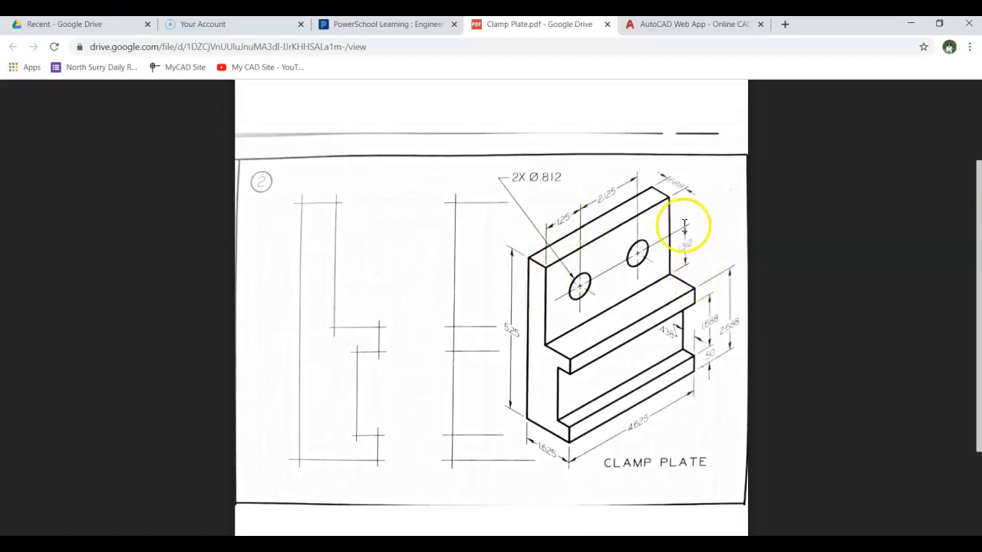
{"action": "left_click", "coordinate": [664, 28]}
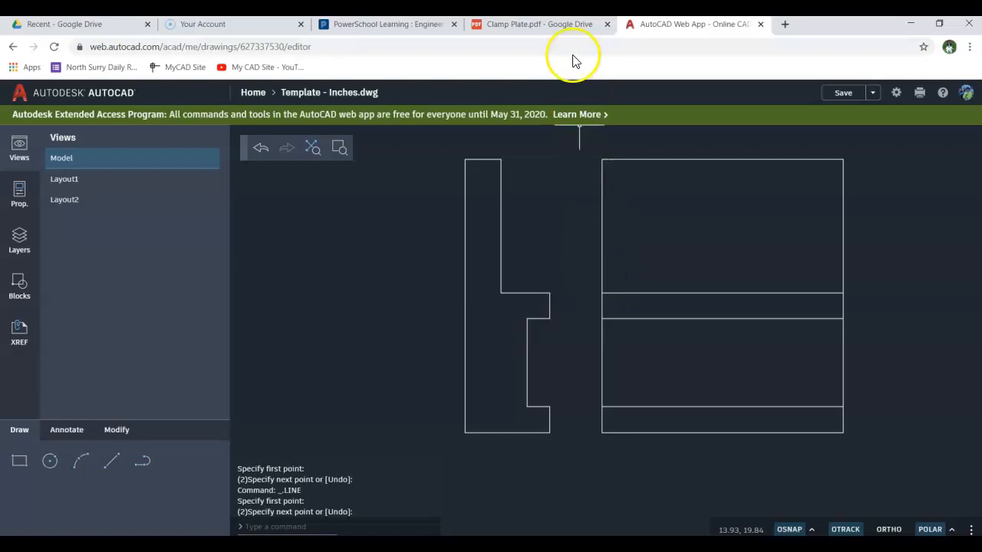
{"action": "left_click", "coordinate": [565, 25]}
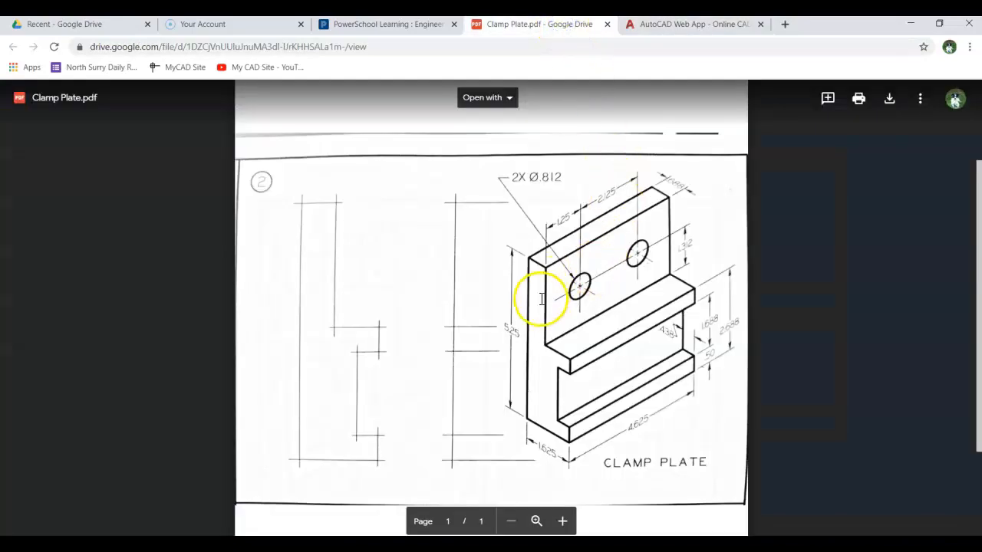
{"action": "left_click", "coordinate": [682, 24]}
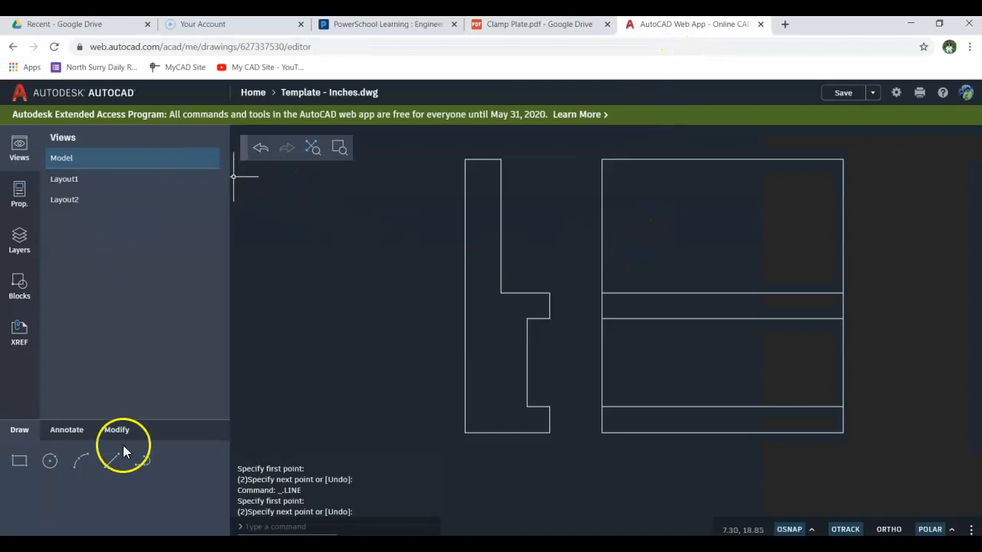
{"action": "left_click", "coordinate": [105, 470]}
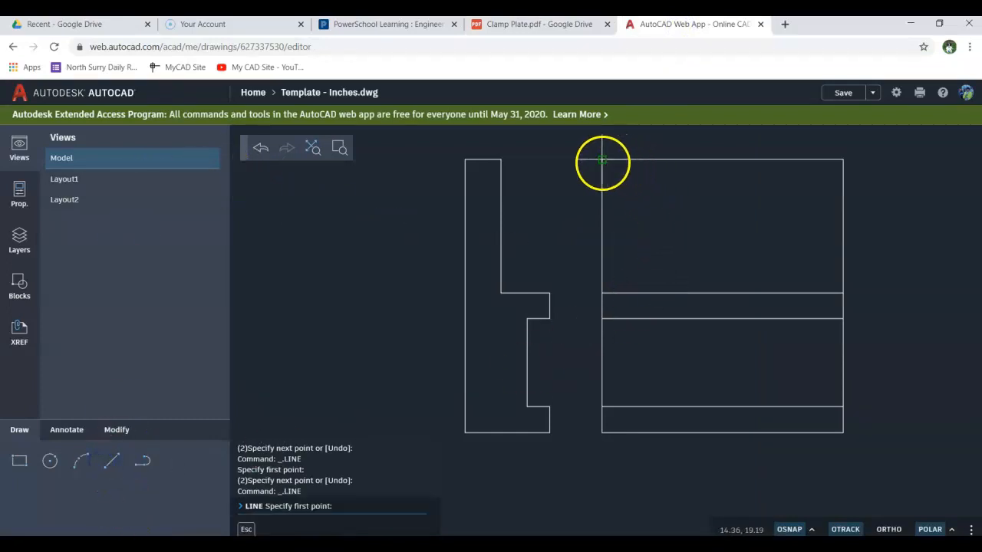
{"action": "left_click", "coordinate": [532, 23]}
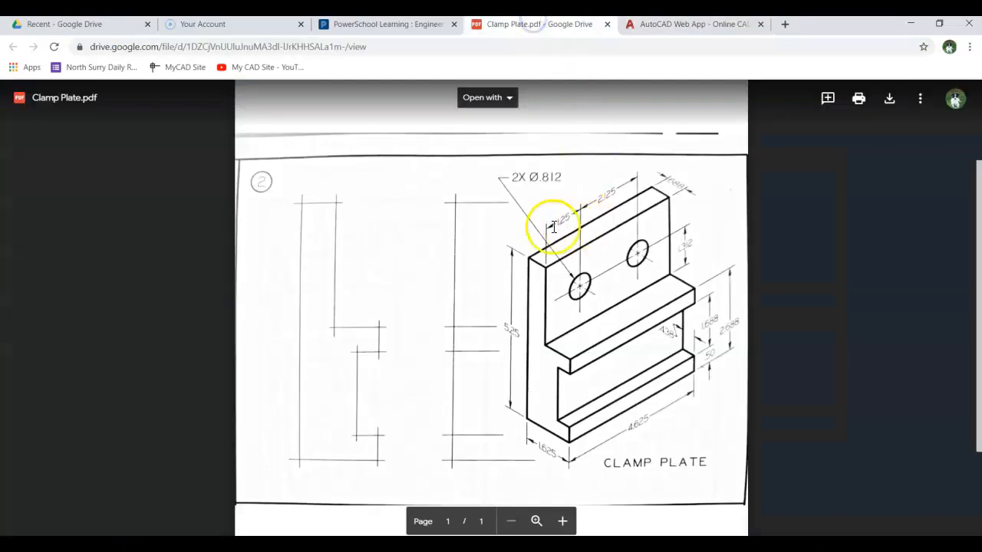
{"action": "left_click", "coordinate": [672, 23]}
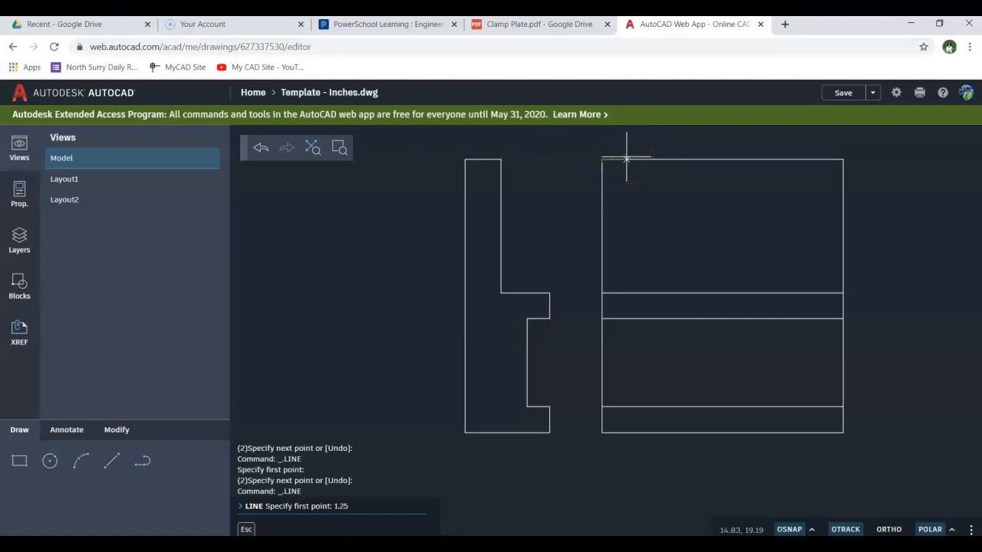
{"action": "key", "text": "Return"}
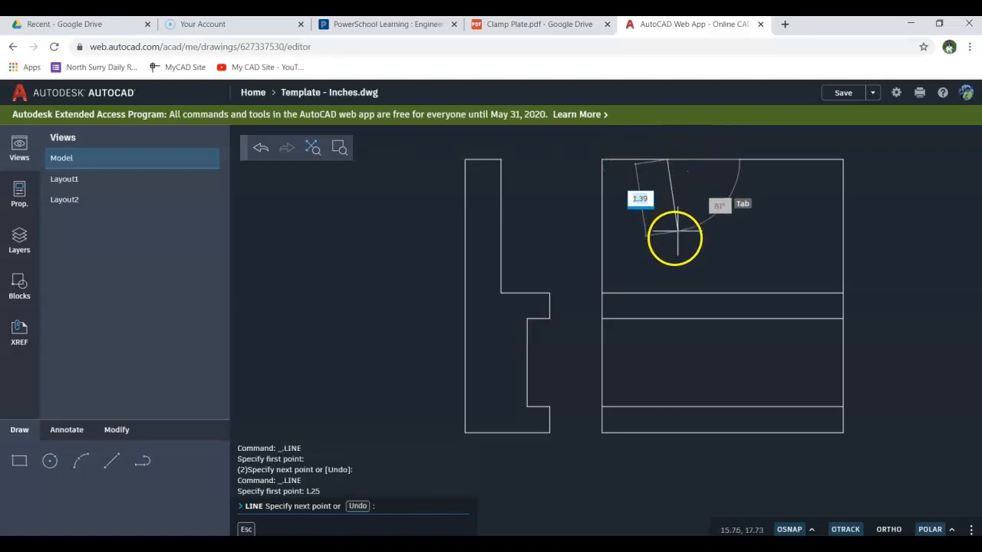
{"action": "right_click", "coordinate": [666, 253]}
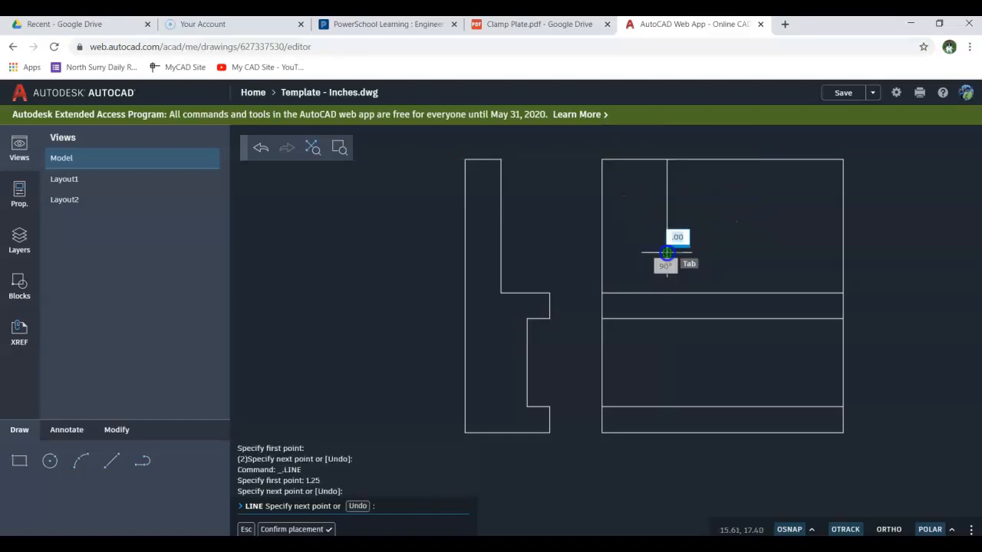
{"action": "left_click", "coordinate": [686, 266]}
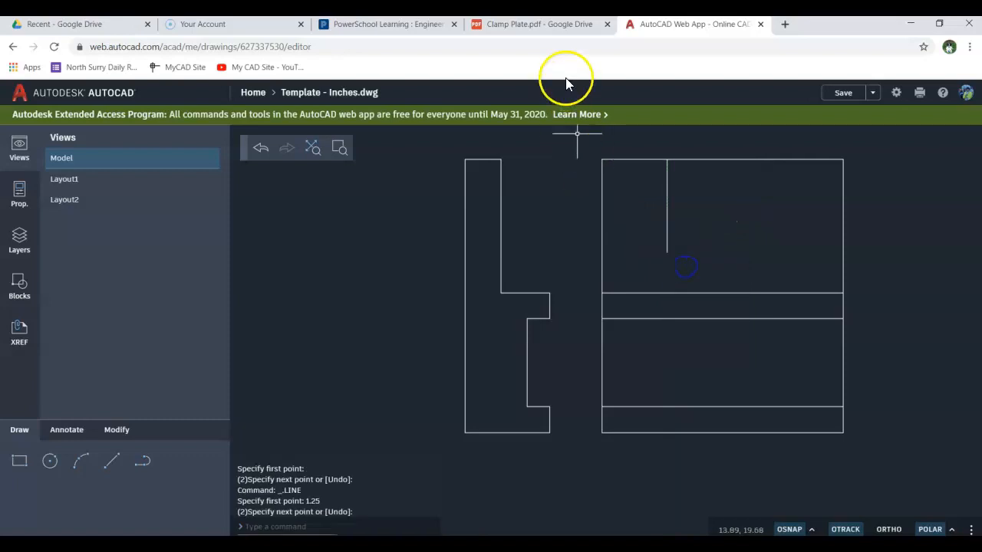
- Check the hole height in the Clamp Plate PDF and offset the front view's ledge line upward by 1.312
{"action": "left_click", "coordinate": [562, 27]}
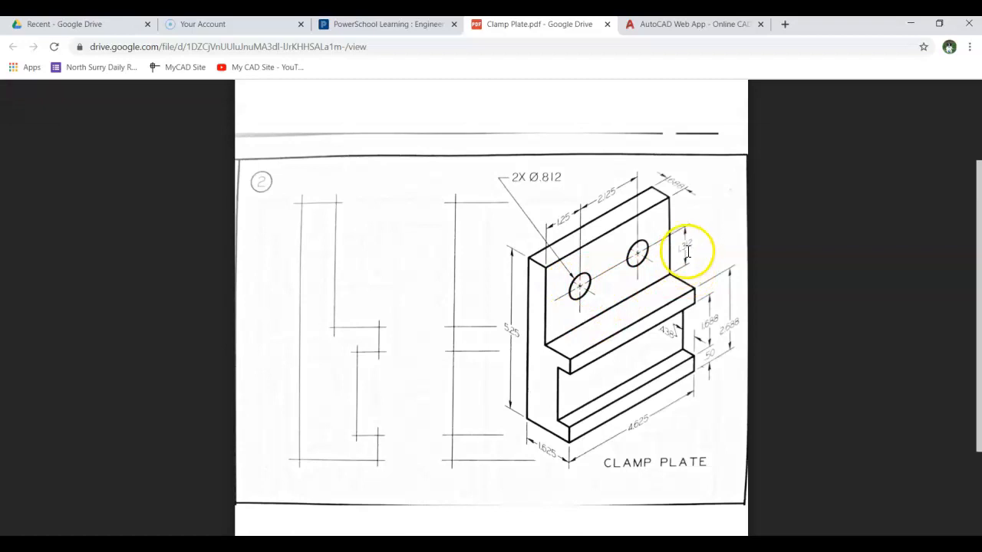
{"action": "left_click", "coordinate": [693, 27]}
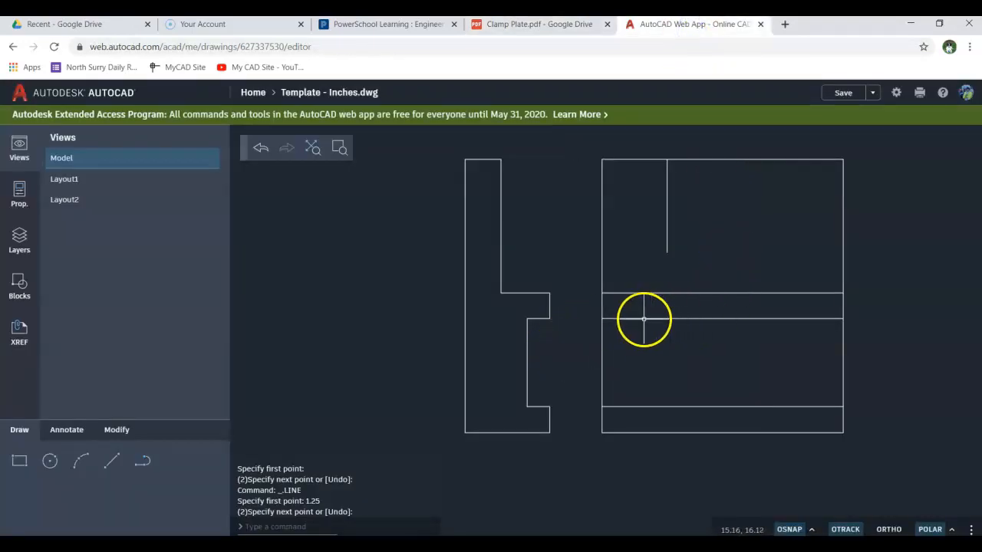
{"action": "left_click", "coordinate": [117, 430]}
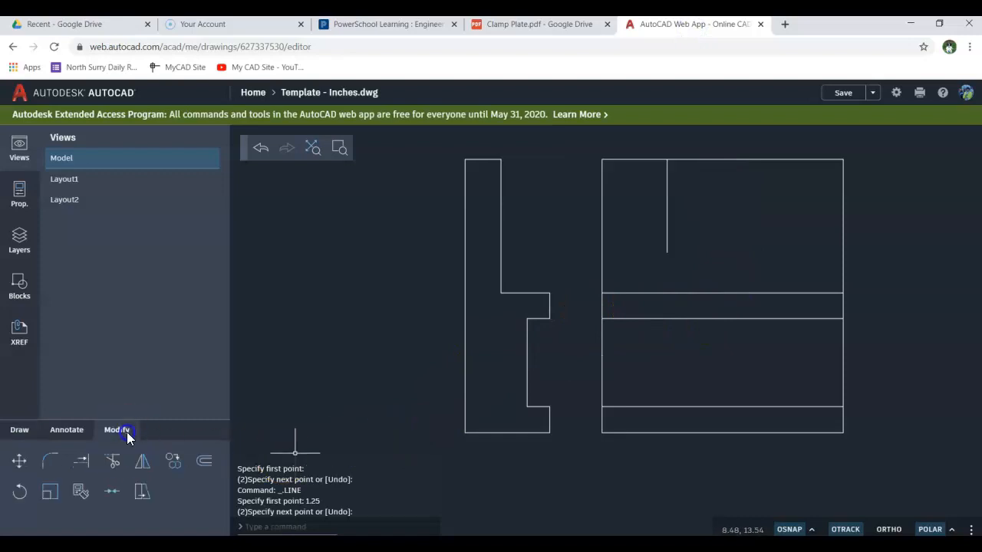
{"action": "left_click", "coordinate": [203, 460]}
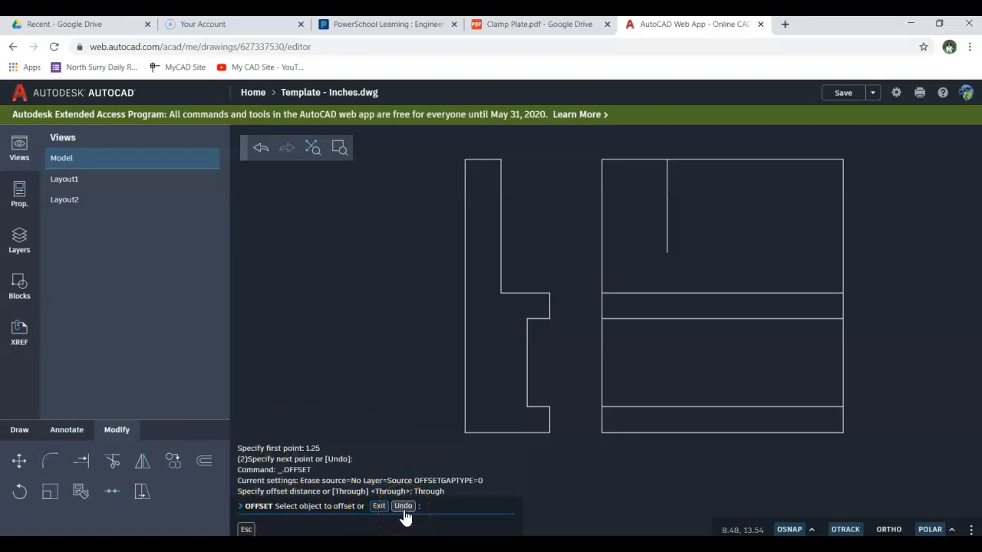
{"action": "left_click", "coordinate": [717, 292]}
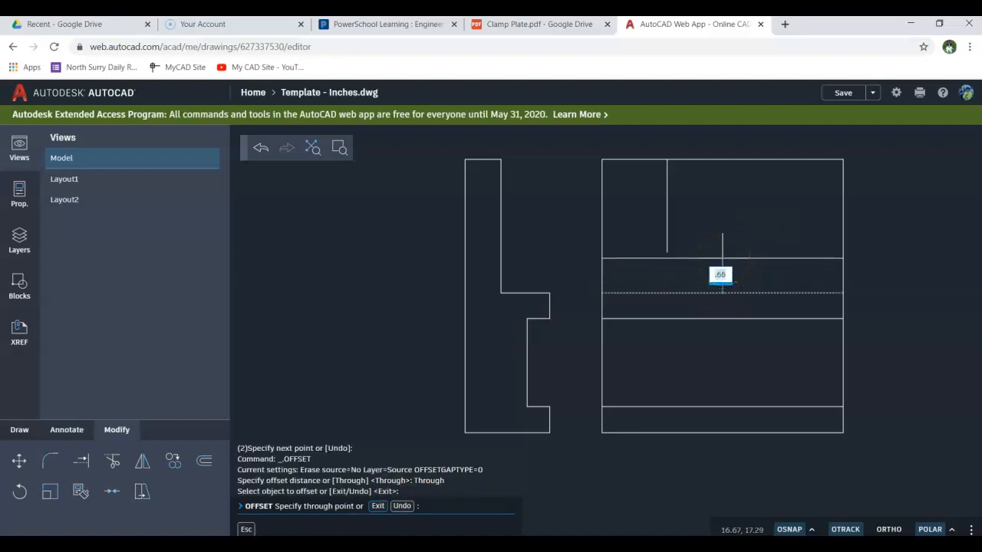
{"action": "left_click", "coordinate": [571, 24]}
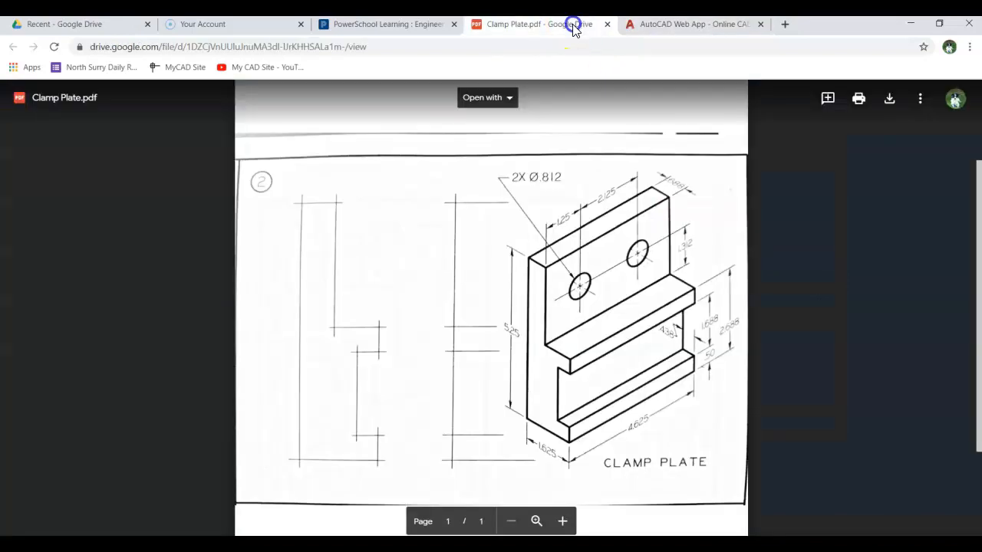
{"action": "left_click", "coordinate": [665, 30]}
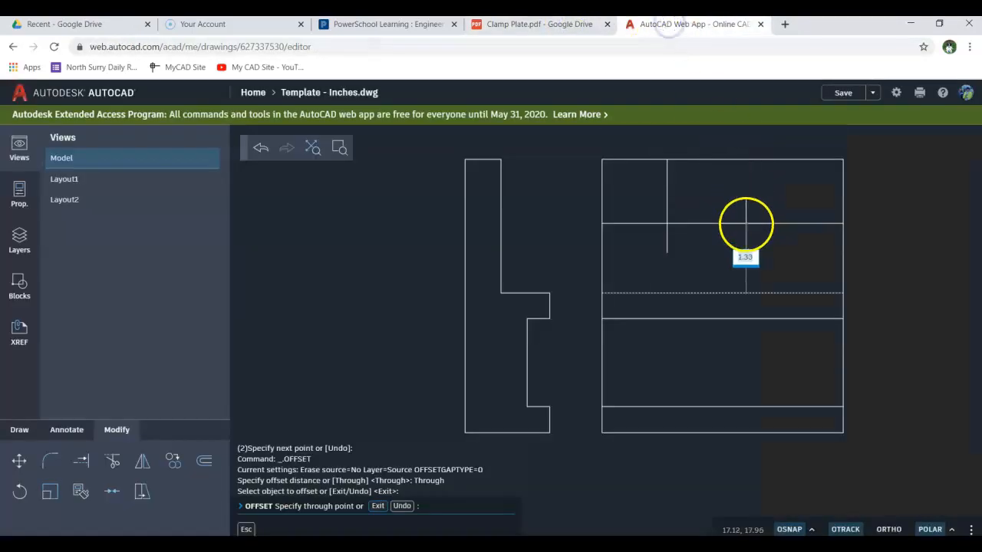
{"action": "type", "text": "1.312"}
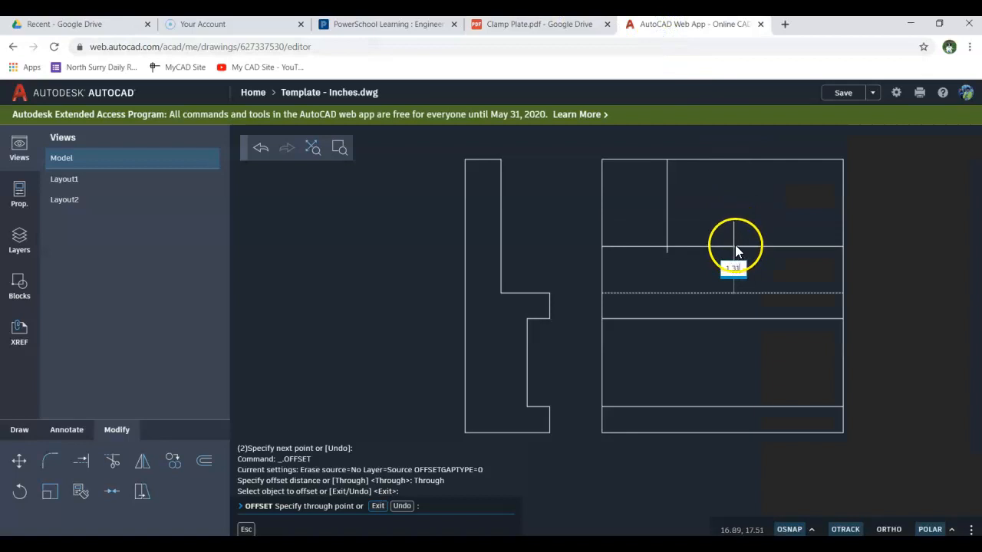
{"action": "key", "text": "Return"}
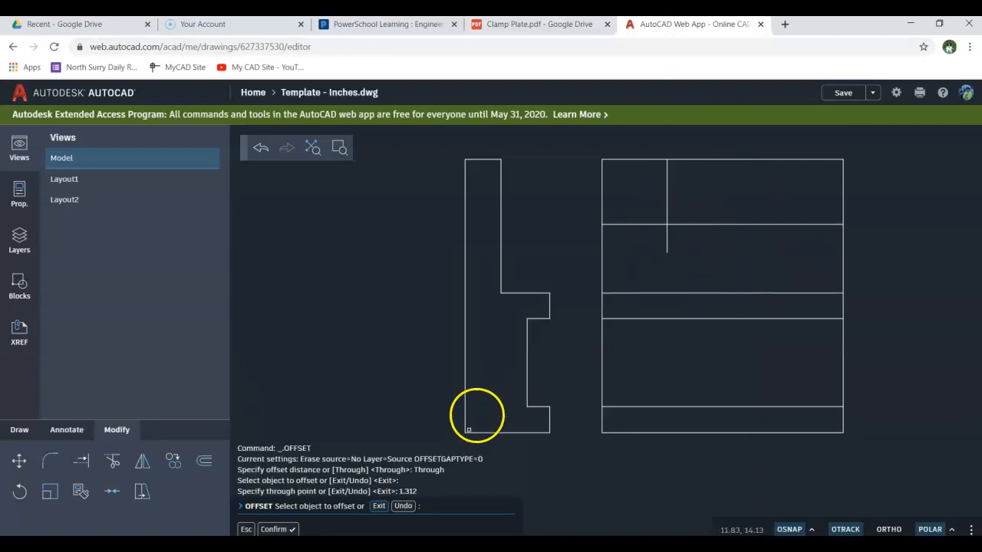
{"action": "right_click", "coordinate": [767, 198]}
{"action": "left_click", "coordinate": [785, 212]}
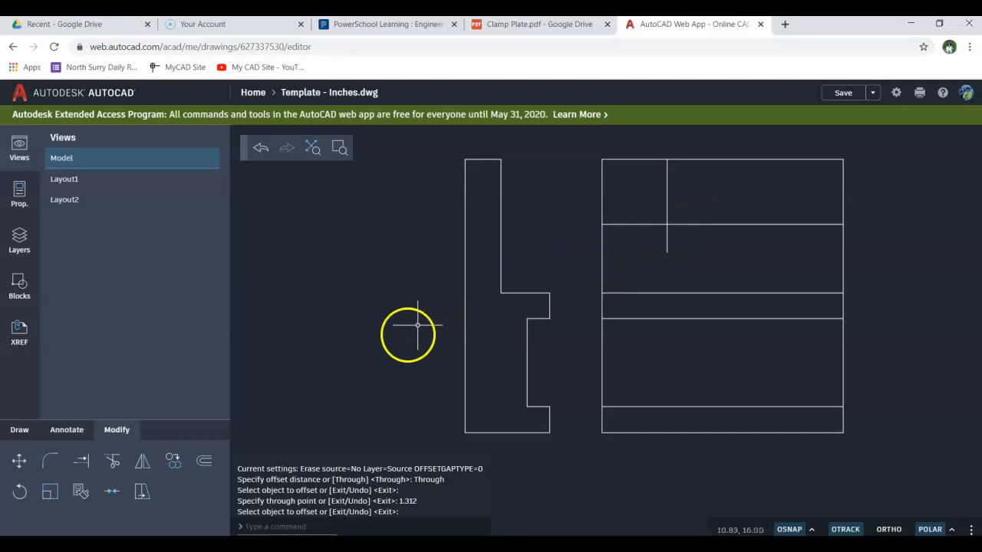
- Check the hole size in the Clamp Plate PDF and draw a .812-diameter circle centred where the front view's two hole-locating lines cross
{"action": "left_click", "coordinate": [18, 431]}
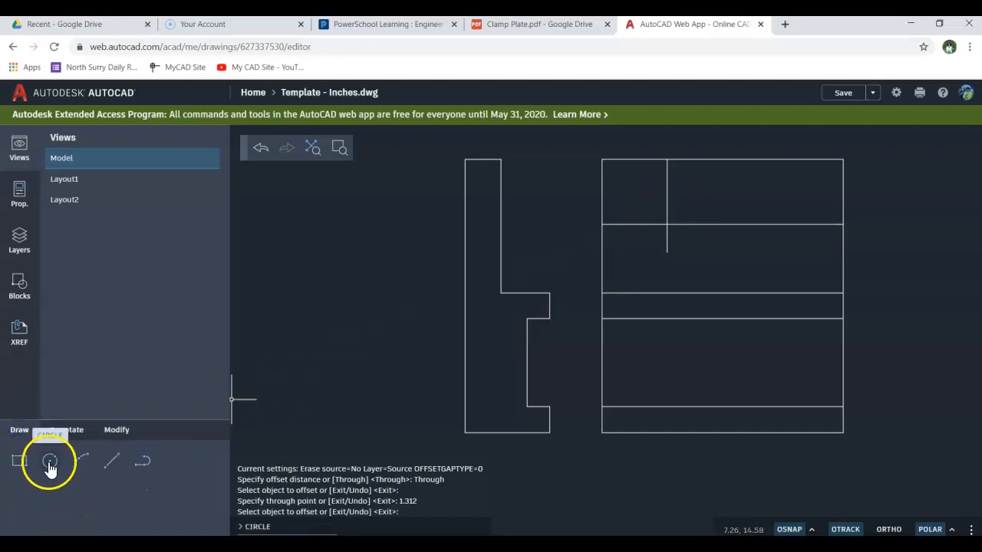
{"action": "left_click", "coordinate": [50, 463]}
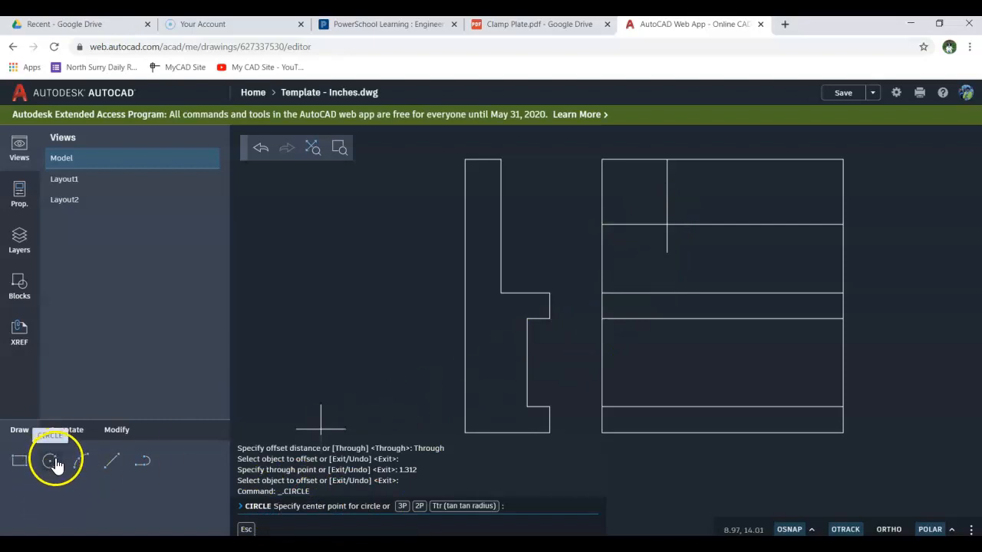
{"action": "left_click", "coordinate": [667, 224]}
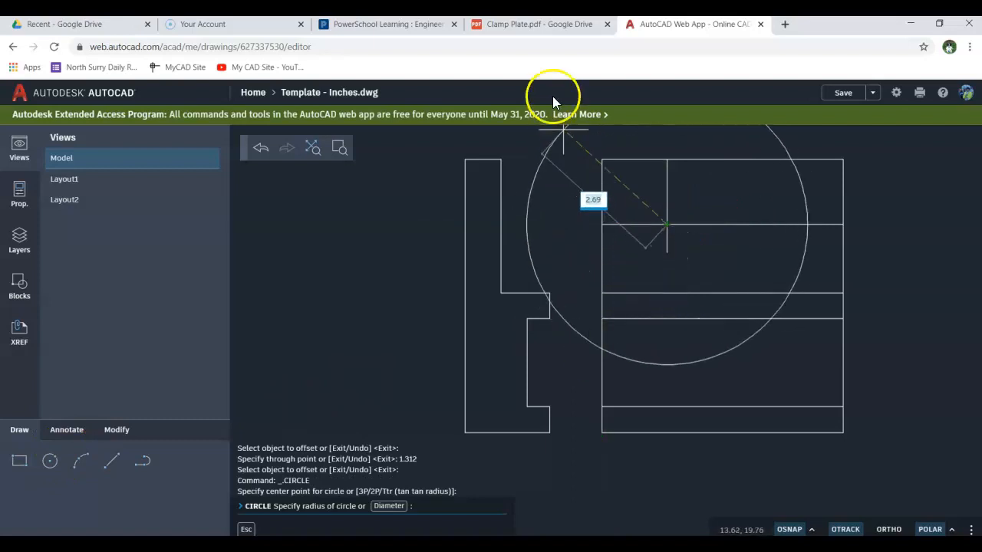
{"action": "left_click", "coordinate": [541, 24]}
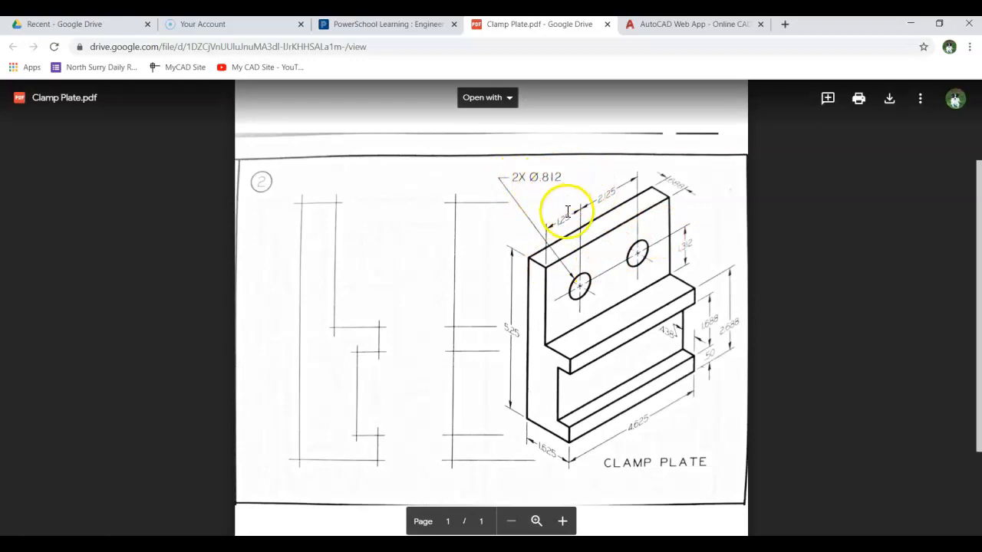
{"action": "left_click", "coordinate": [667, 24]}
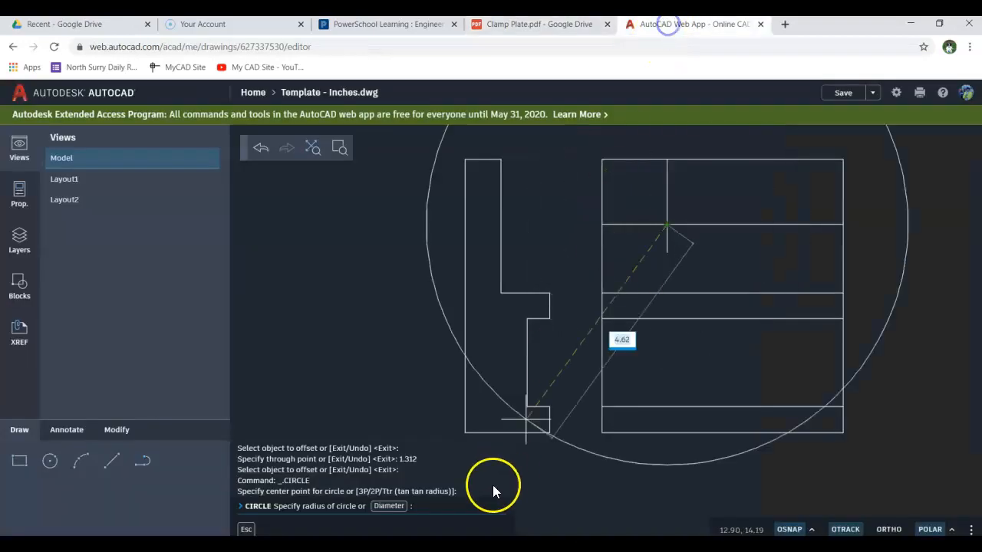
{"action": "left_click", "coordinate": [391, 506]}
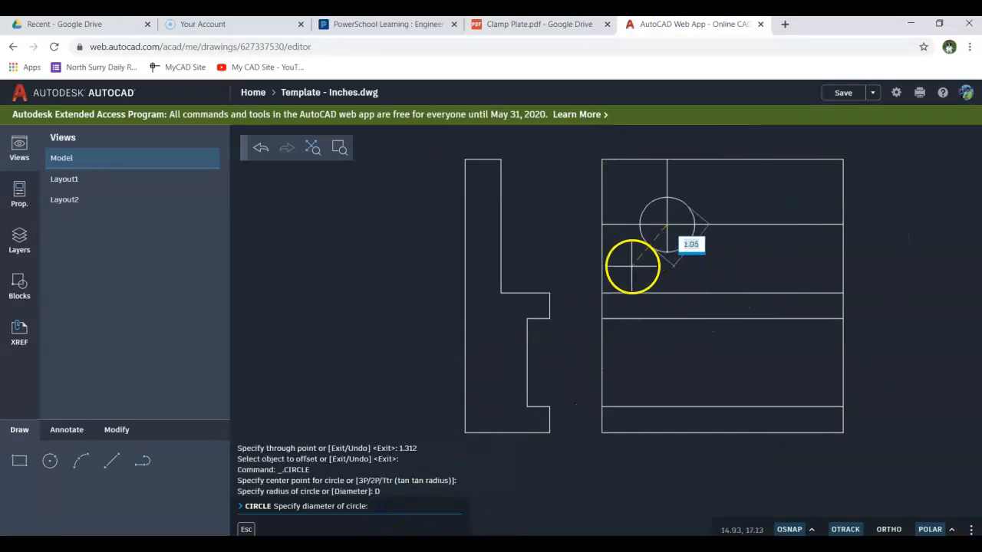
{"action": "type", "text": ".812"}
{"action": "key", "text": "Return"}
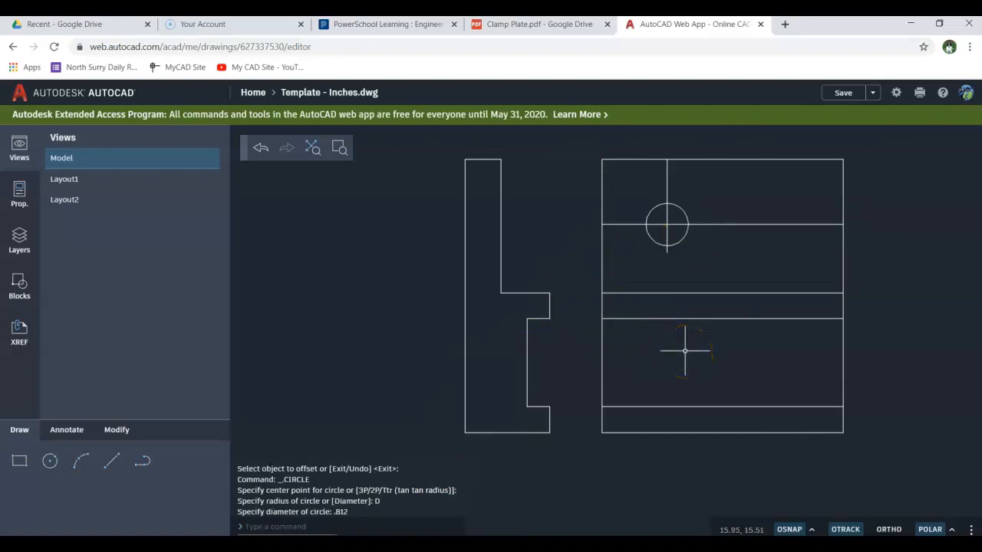
- Check the hole spacing in the Clamp Plate PDF and copy the hole circle 2.125 horizontally to the right from its centre
{"action": "left_click", "coordinate": [583, 24]}
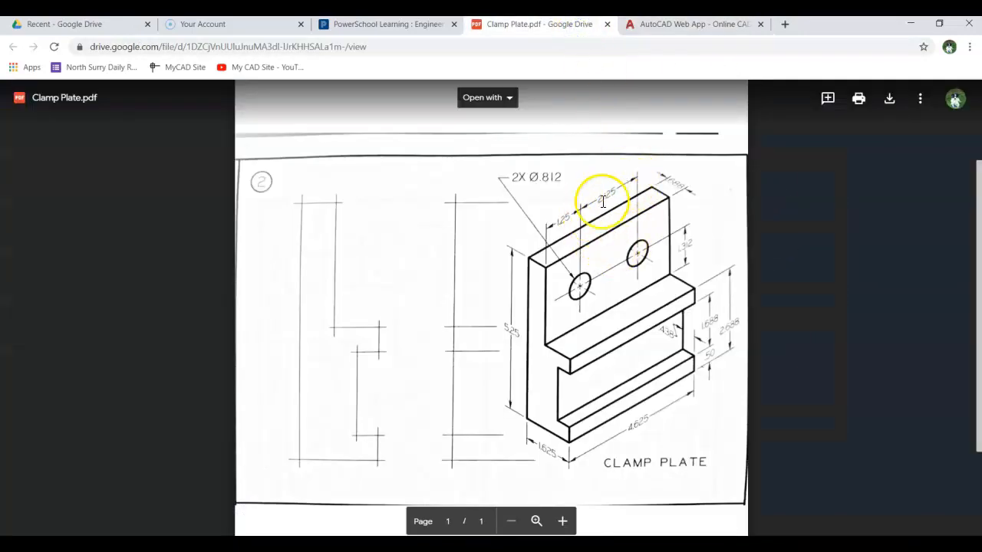
{"action": "left_click", "coordinate": [695, 24]}
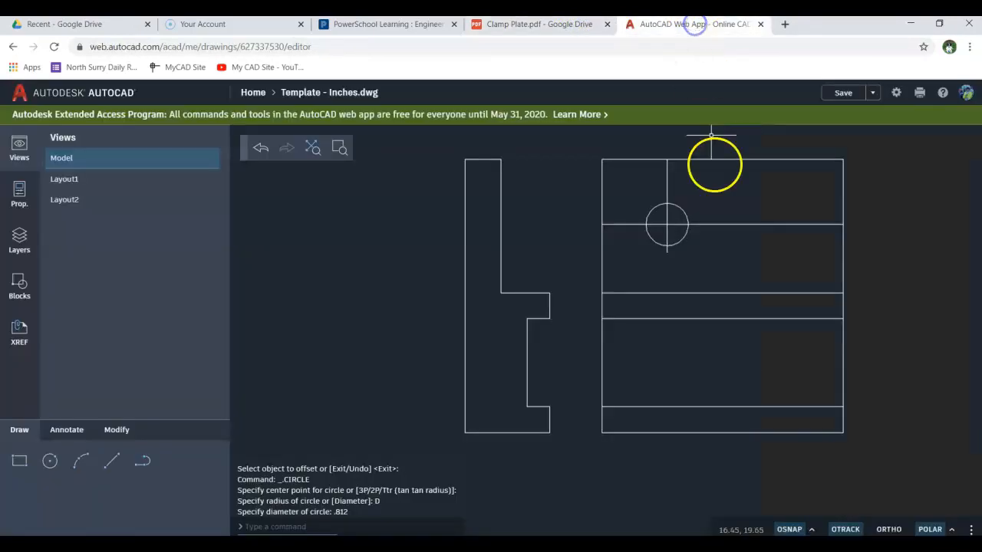
{"action": "left_click", "coordinate": [123, 431]}
{"action": "left_click", "coordinate": [168, 463]}
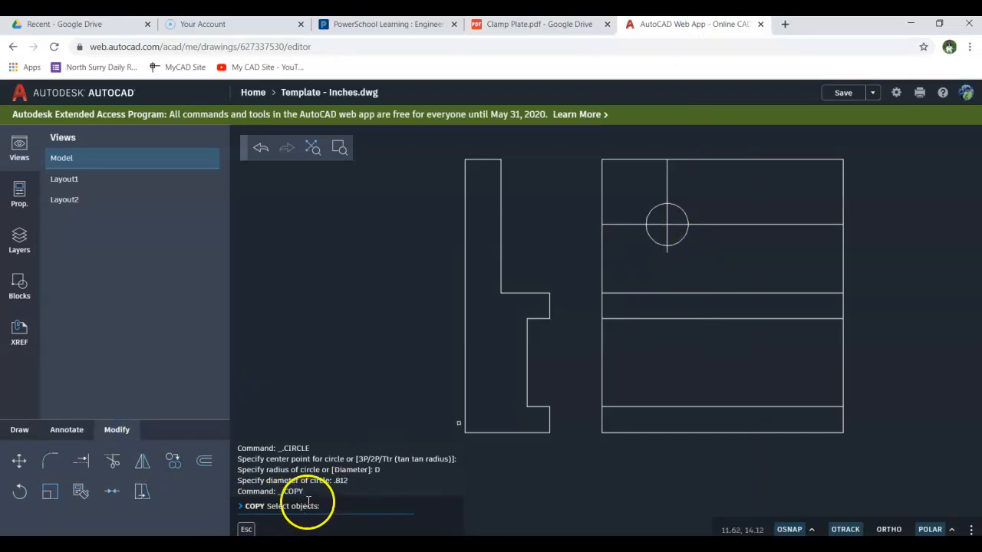
{"action": "left_click", "coordinate": [680, 240]}
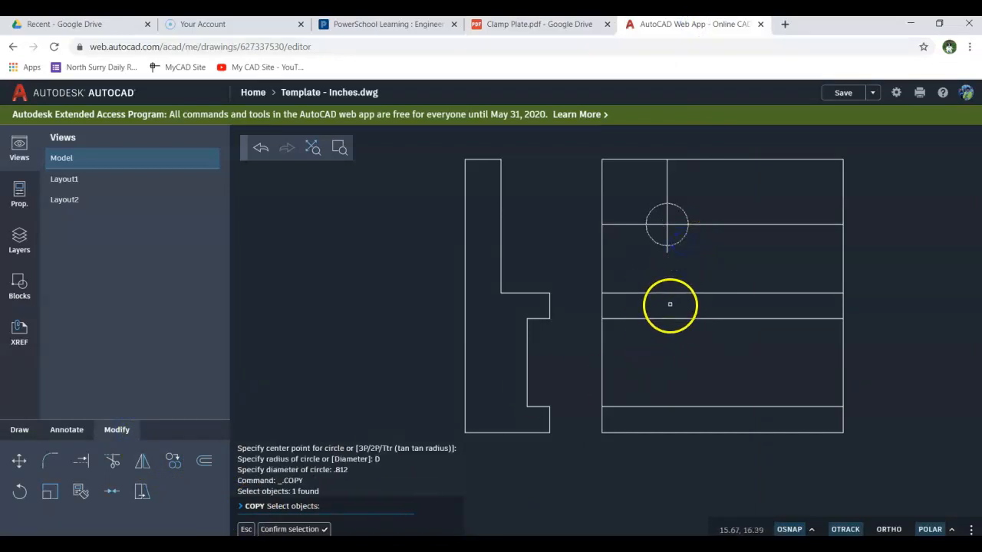
{"action": "left_click", "coordinate": [300, 530]}
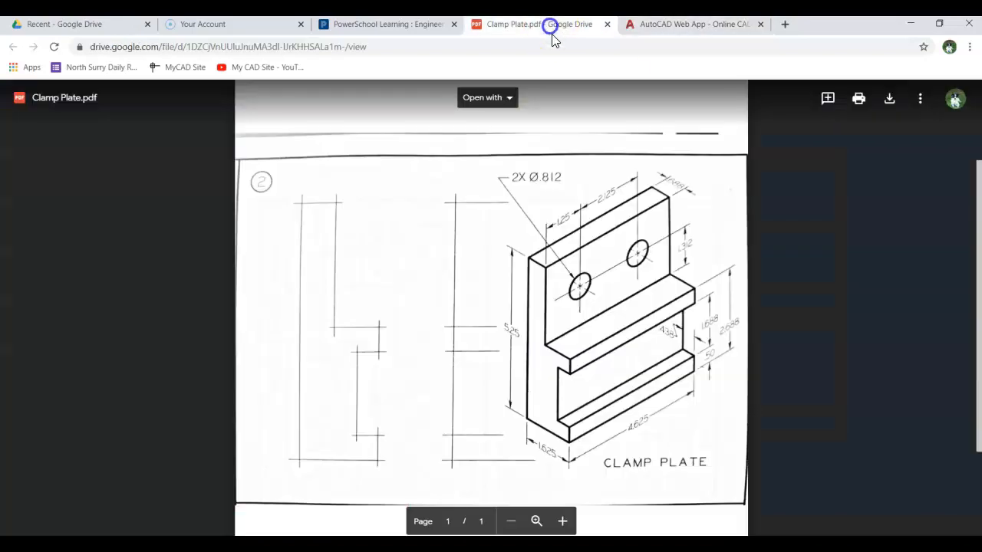
{"action": "left_click", "coordinate": [537, 24]}
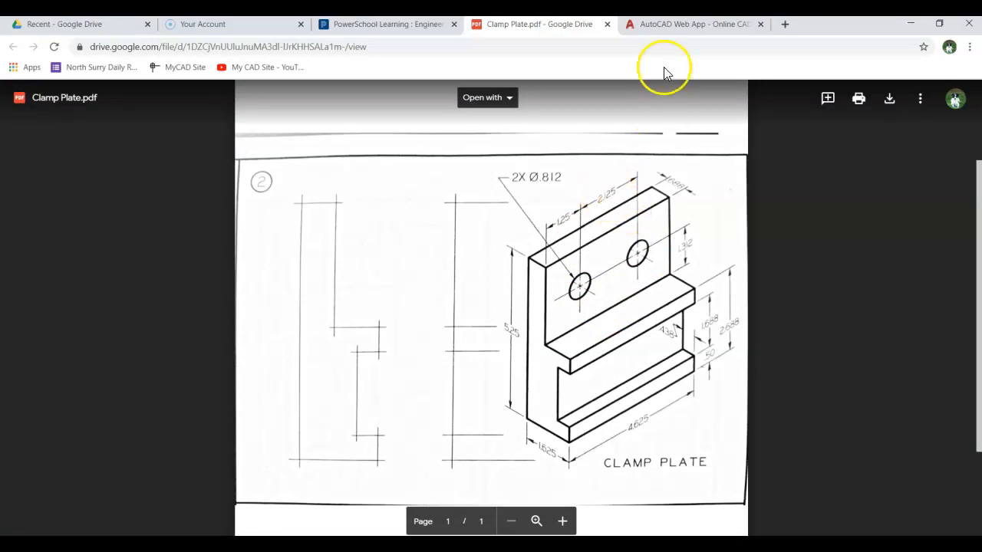
{"action": "left_click", "coordinate": [680, 24]}
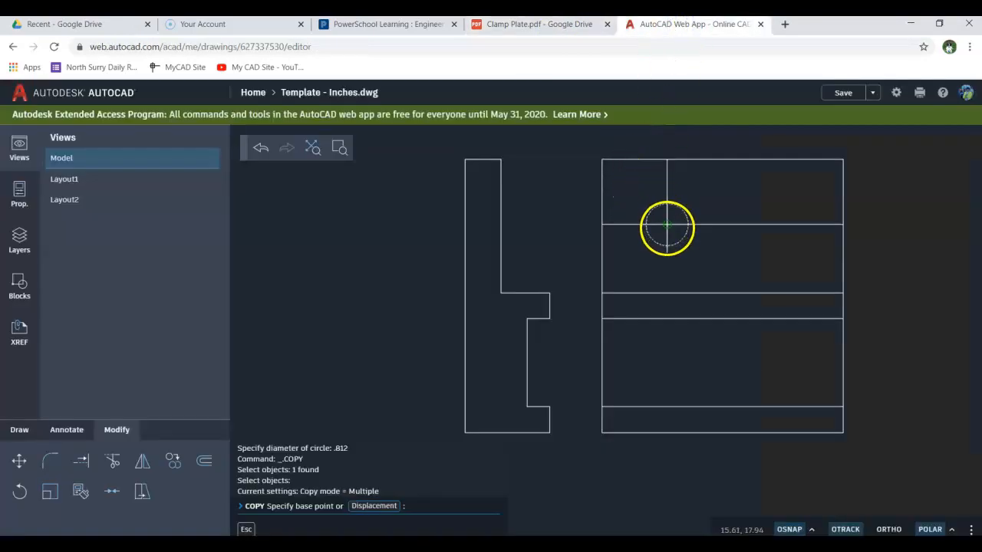
{"action": "left_click", "coordinate": [666, 225]}
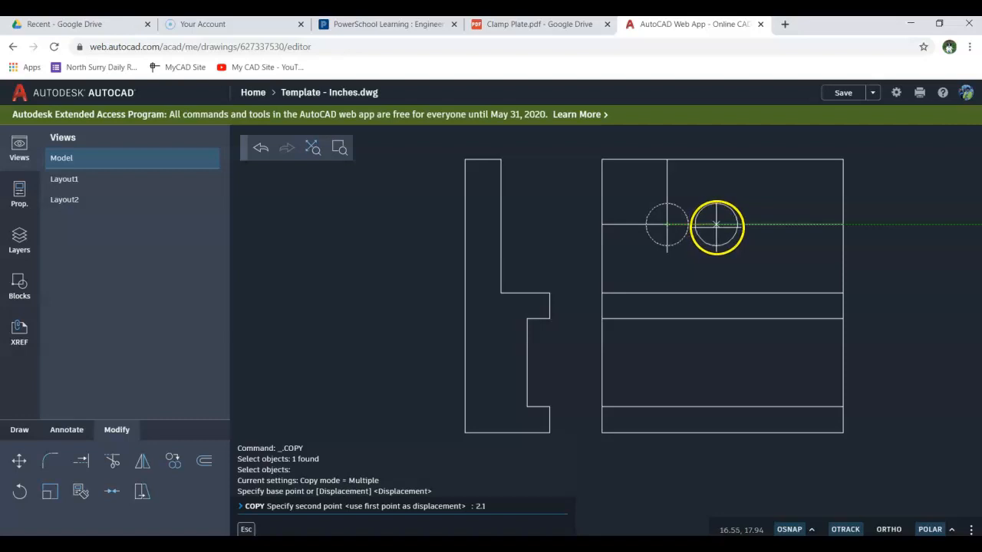
{"action": "type", "text": "2.125"}
{"action": "key", "text": "Return"}
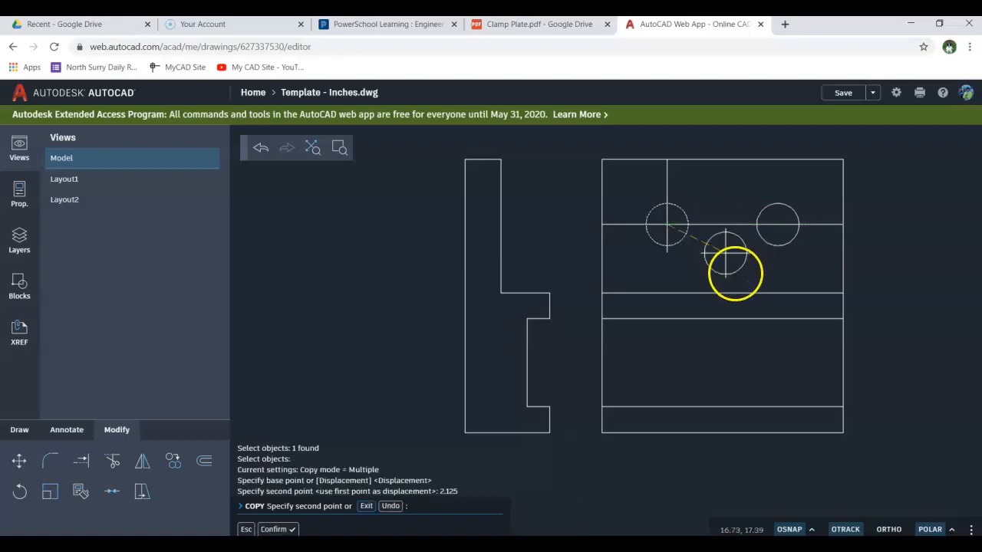
{"action": "right_click", "coordinate": [727, 265]}
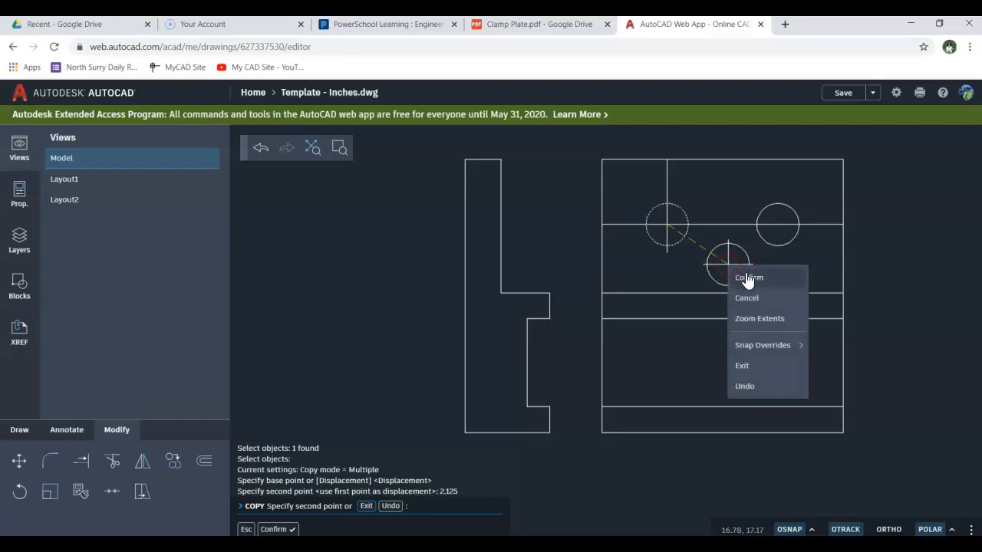
{"action": "left_click", "coordinate": [749, 279]}
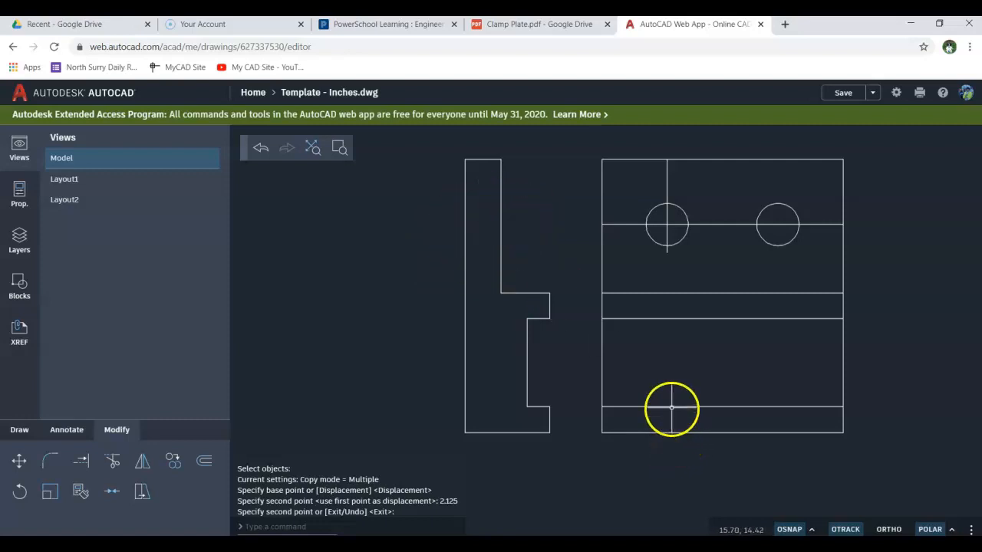
- Make the Hidden layer current
{"action": "left_click", "coordinate": [15, 244]}
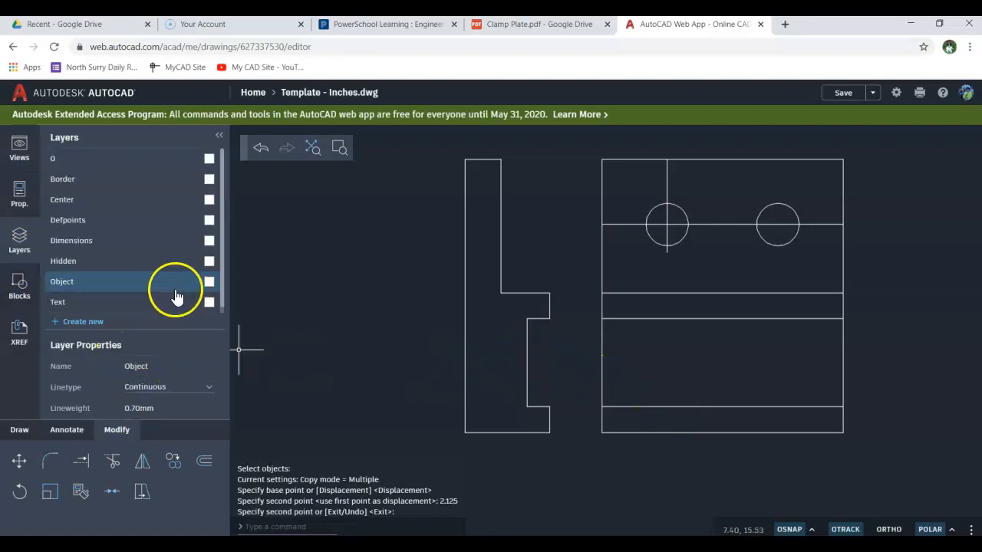
{"action": "left_click", "coordinate": [138, 285]}
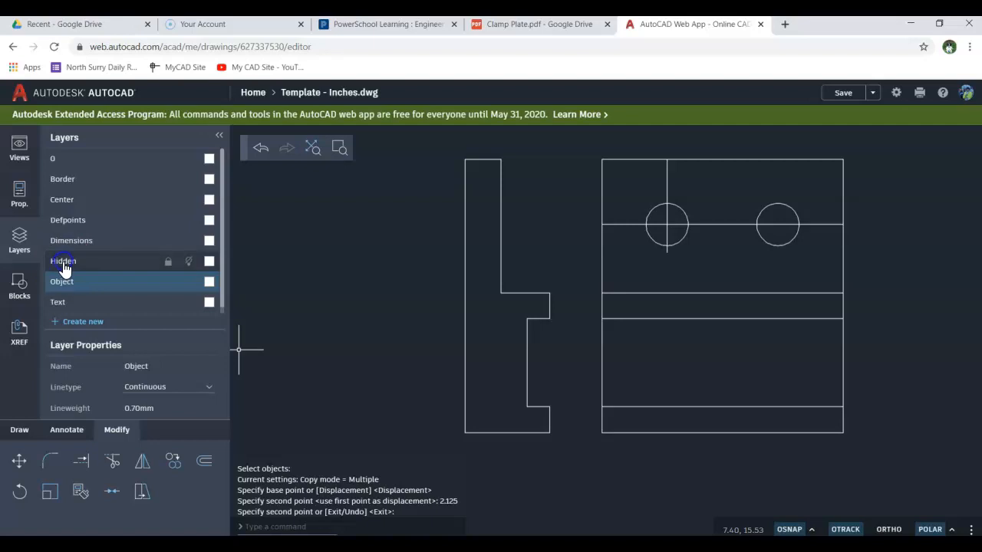
{"action": "left_click", "coordinate": [63, 262]}
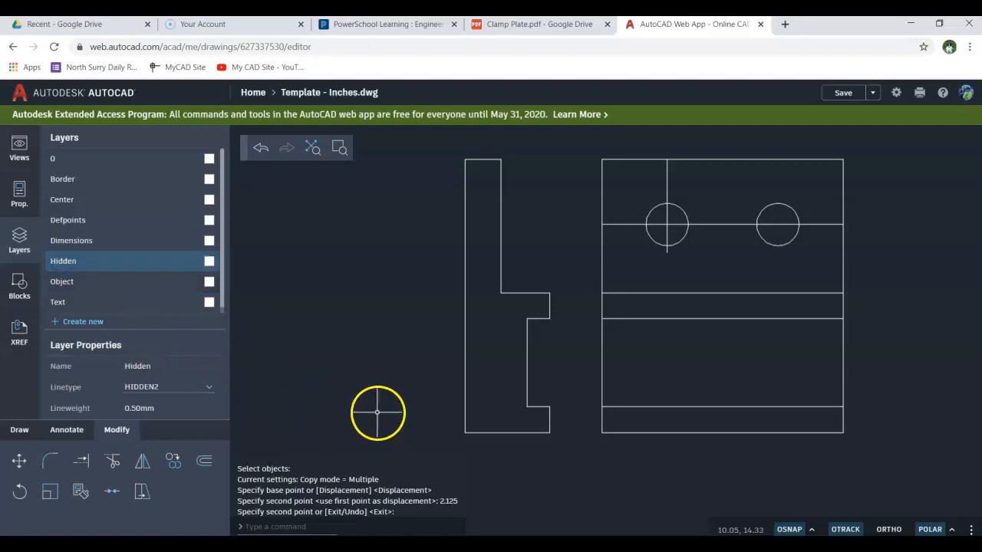
- Start a line and turn on the Quadrant, Midpoint and Apparent Intersection object snaps
{"action": "left_click", "coordinate": [20, 434]}
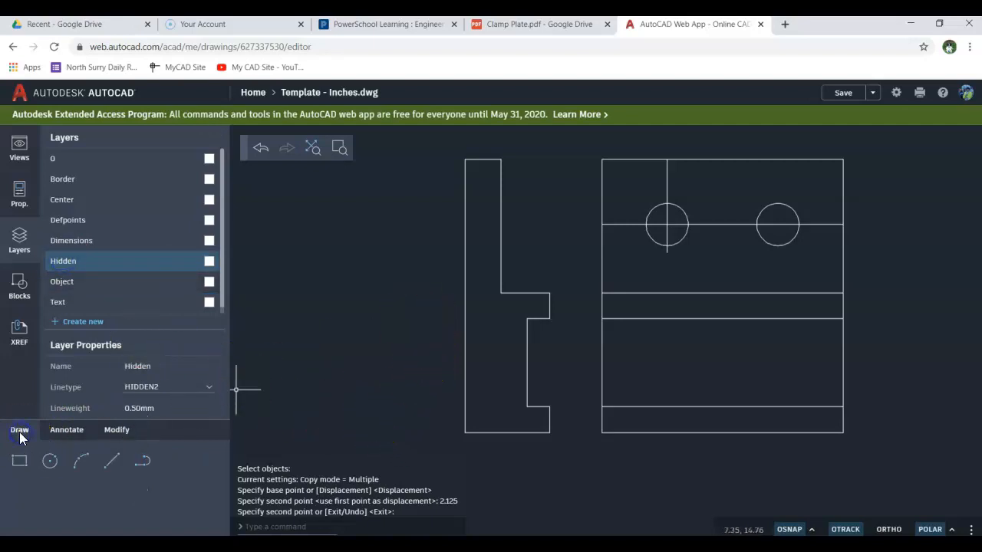
{"action": "left_click", "coordinate": [111, 462]}
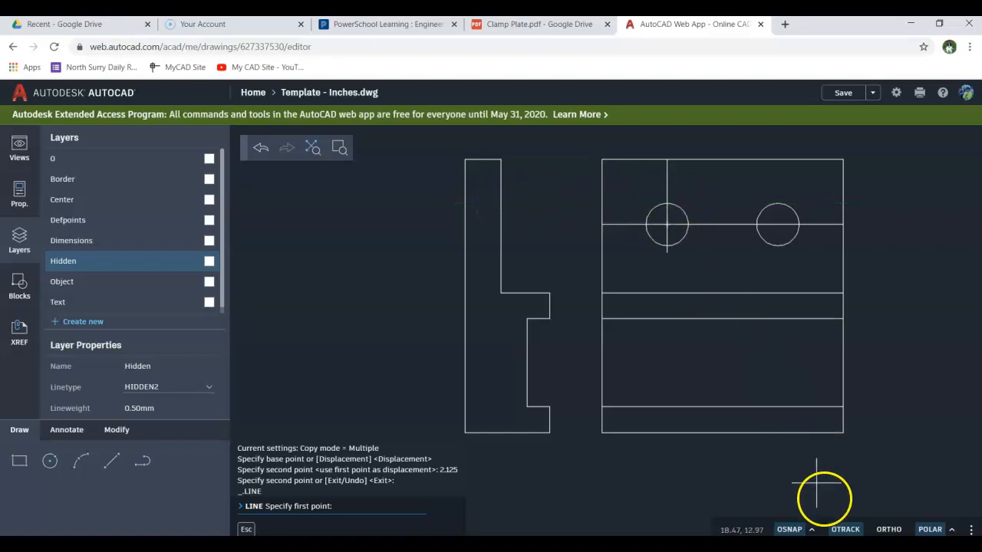
{"action": "left_click", "coordinate": [812, 529]}
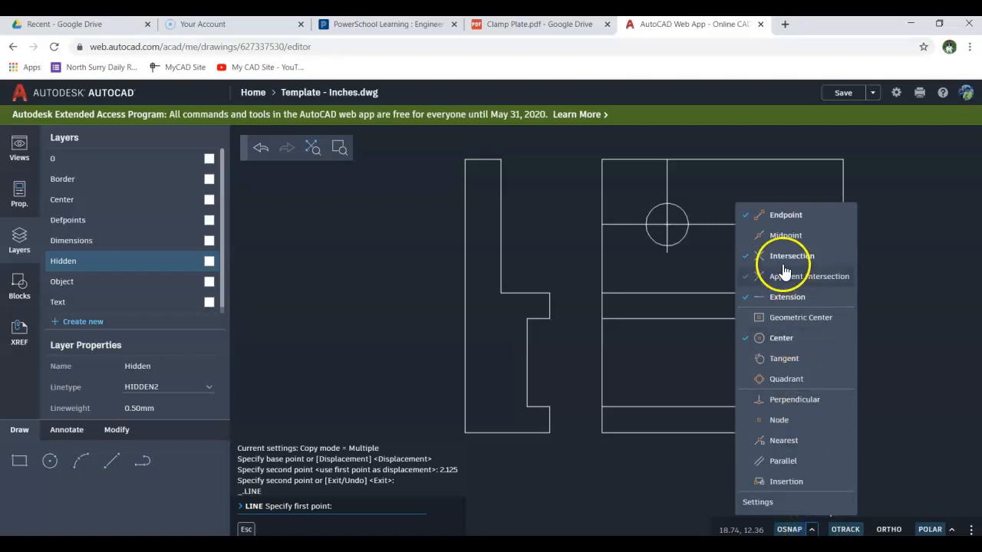
{"action": "left_click", "coordinate": [741, 380]}
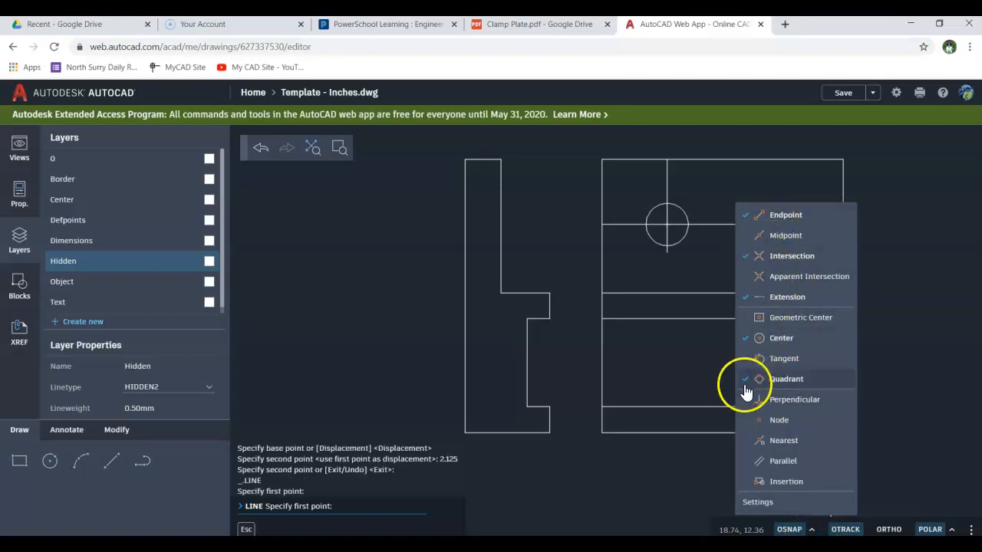
{"action": "left_click", "coordinate": [742, 235]}
{"action": "left_click", "coordinate": [743, 277]}
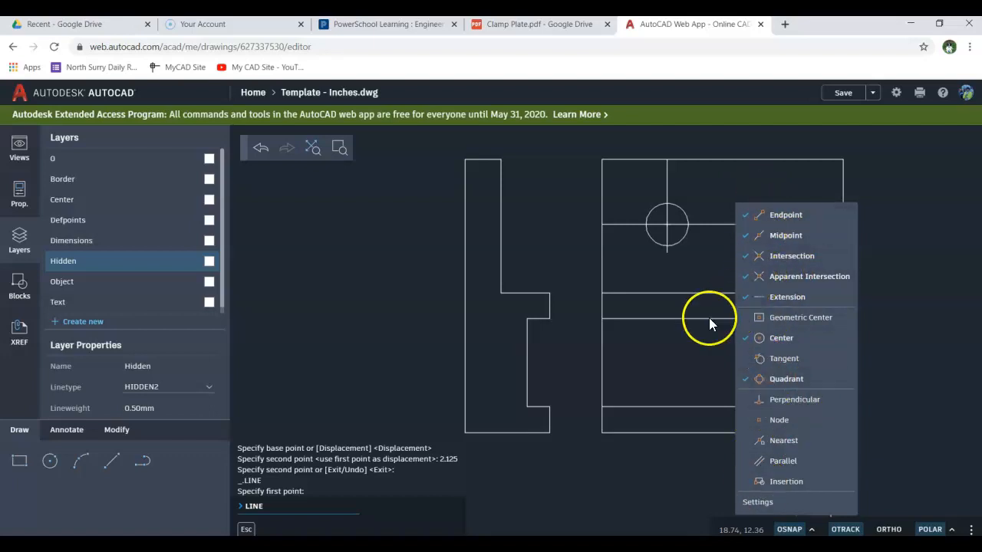
{"action": "left_click", "coordinate": [547, 242]}
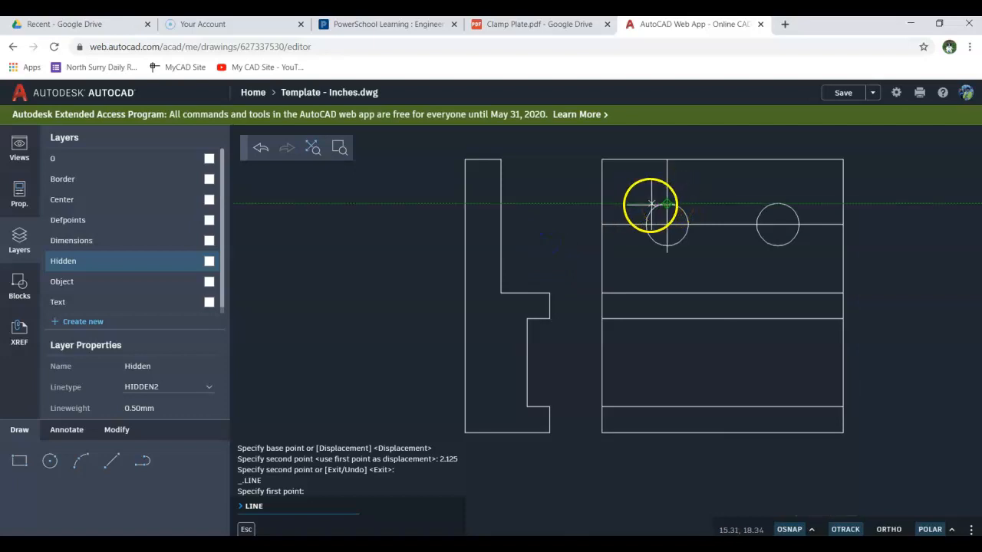
- Draw a horizontal hidden line across the side view's upper section, level with the top quadrant of the front view's left hole
{"action": "left_click", "coordinate": [502, 204]}
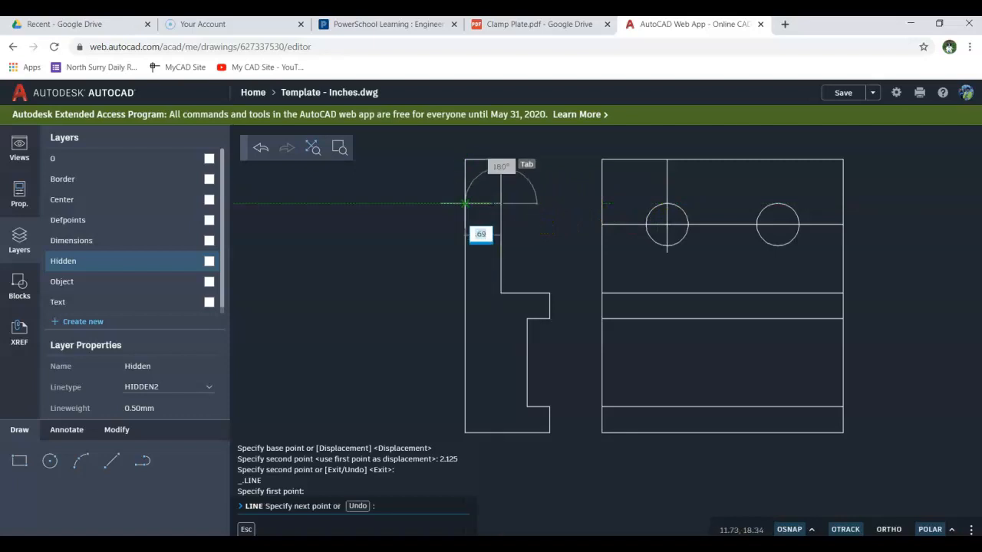
{"action": "right_click", "coordinate": [427, 276]}
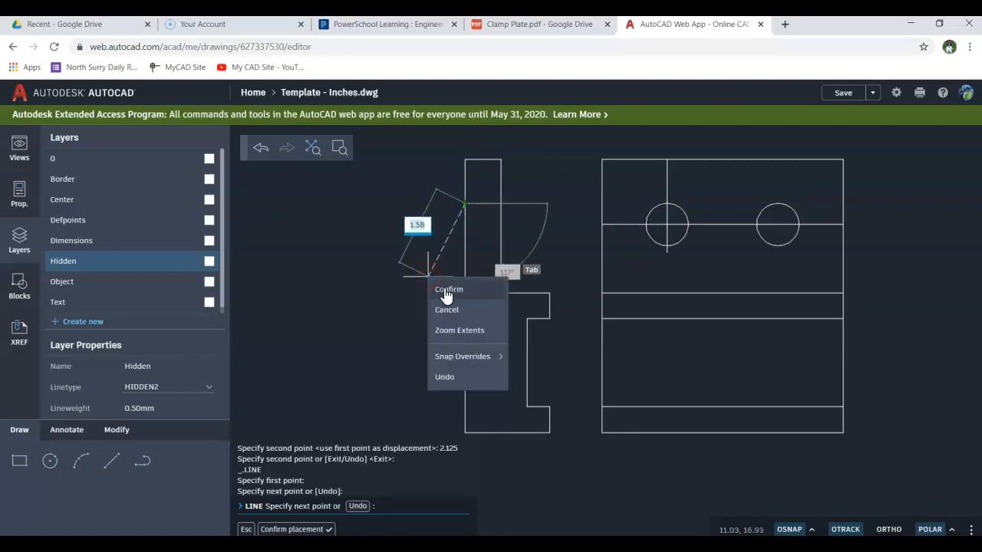
{"action": "left_click", "coordinate": [448, 290]}
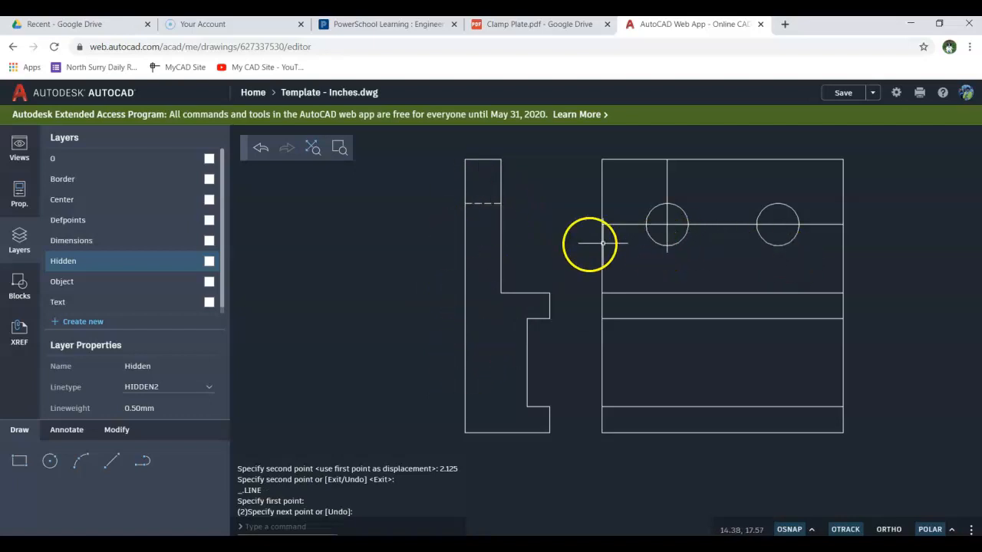
- Draw a horizontal hidden line from the bottom quadrant of the front view's left hole to the side view's left edge
{"action": "left_click", "coordinate": [113, 459]}
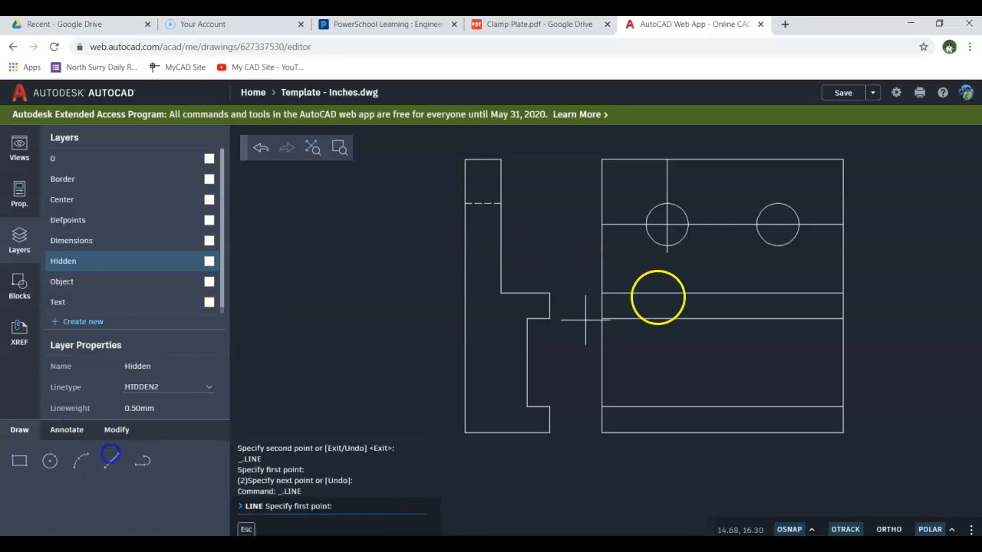
{"action": "left_click", "coordinate": [667, 246]}
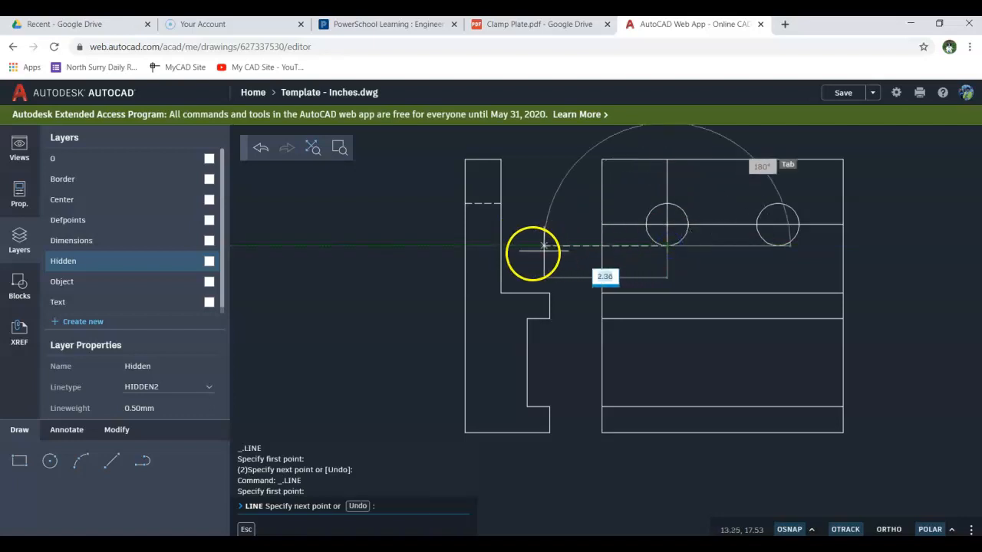
{"action": "left_click", "coordinate": [464, 245]}
{"action": "right_click", "coordinate": [539, 233]}
{"action": "left_click", "coordinate": [554, 244]}
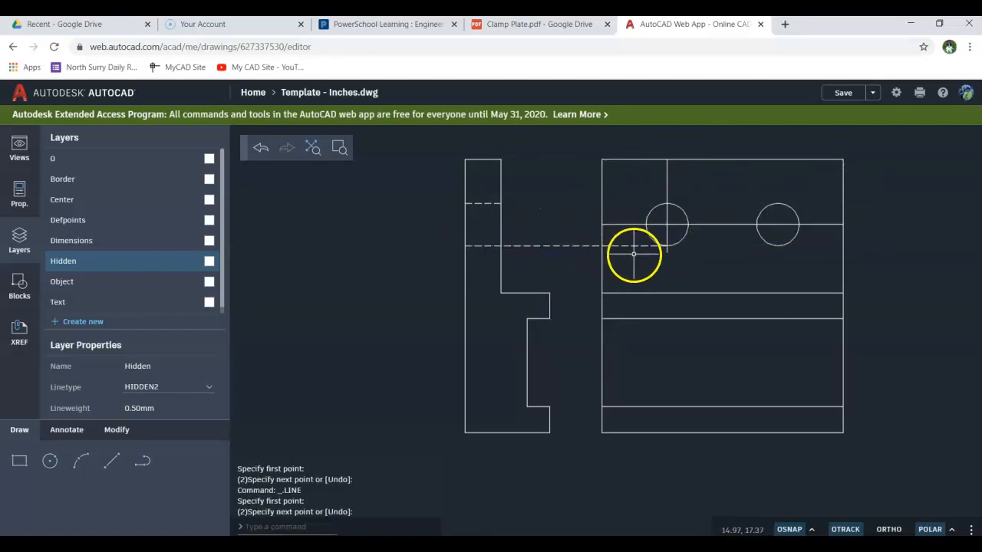
- Shorten the lower hidden line by moving its right endpoint to the right edge of the side view's upper section
{"action": "left_click", "coordinate": [632, 246]}
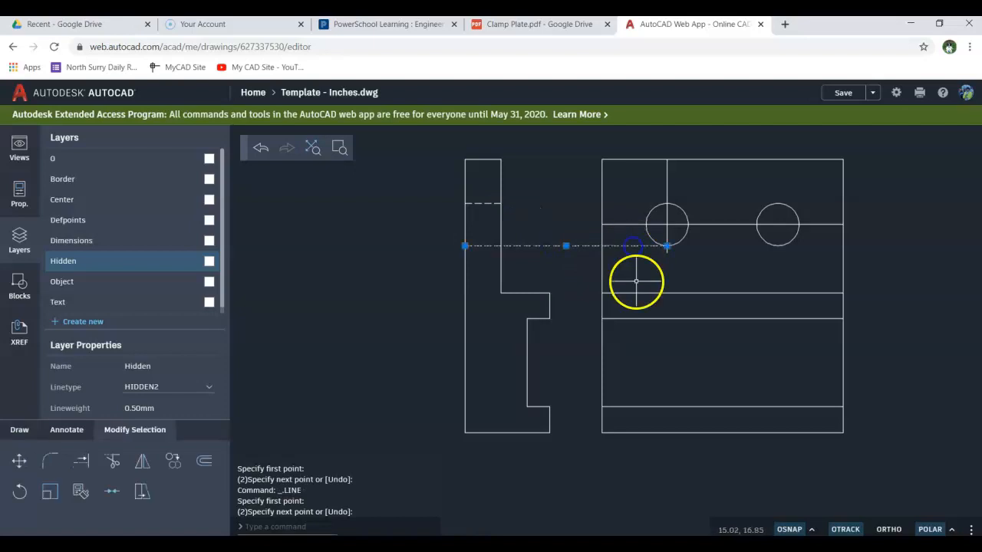
{"action": "left_click", "coordinate": [667, 245]}
{"action": "left_click", "coordinate": [546, 245]}
{"action": "left_click", "coordinate": [501, 245]}
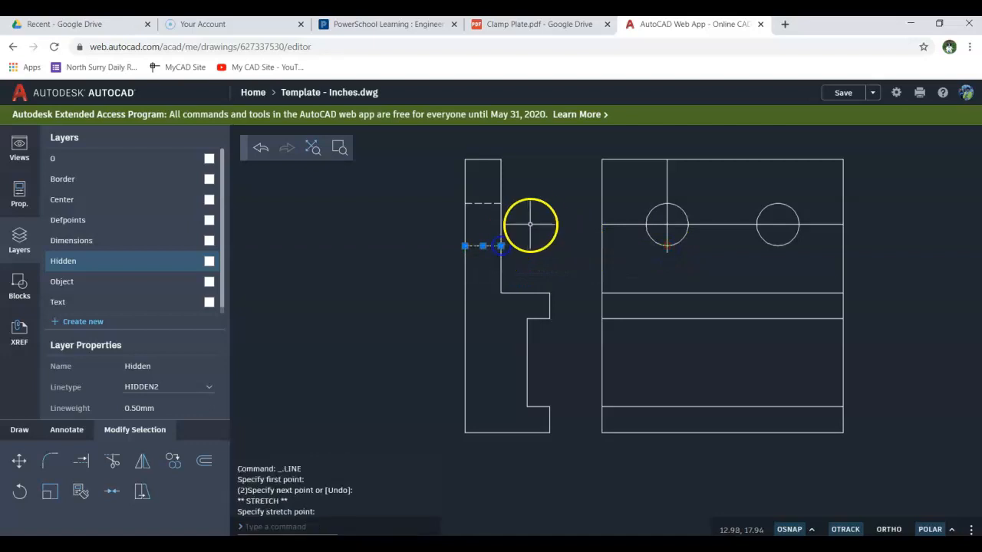
- Undo the lower hidden line drawn across the side view's upper section
{"action": "key", "text": "Escape"}
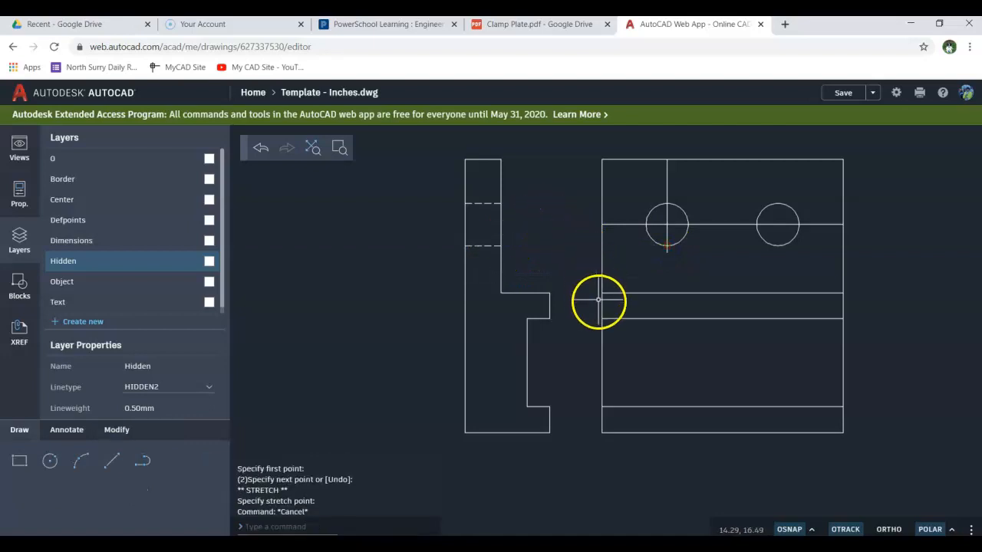
{"action": "left_click", "coordinate": [262, 149]}
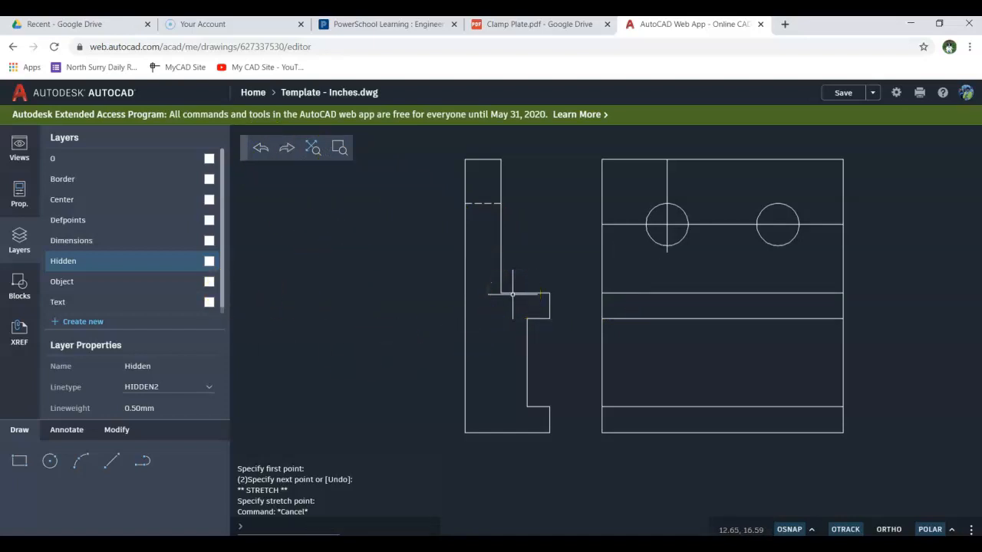
- Copy the side view's upper hidden line downward, using the left hole's top quadrant as base point and its bottom quadrant as destination
{"action": "left_click", "coordinate": [117, 430]}
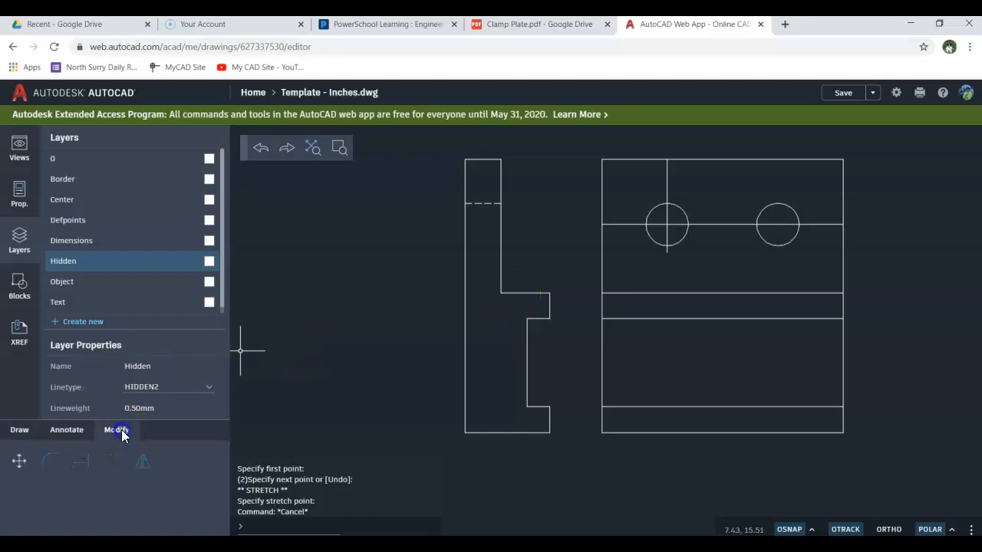
{"action": "left_click", "coordinate": [174, 463]}
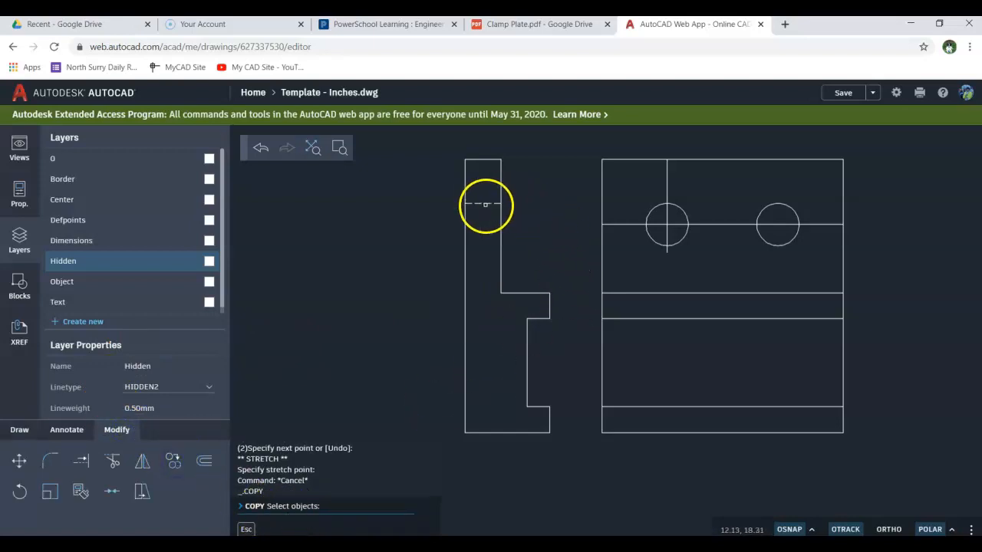
{"action": "left_click", "coordinate": [487, 204]}
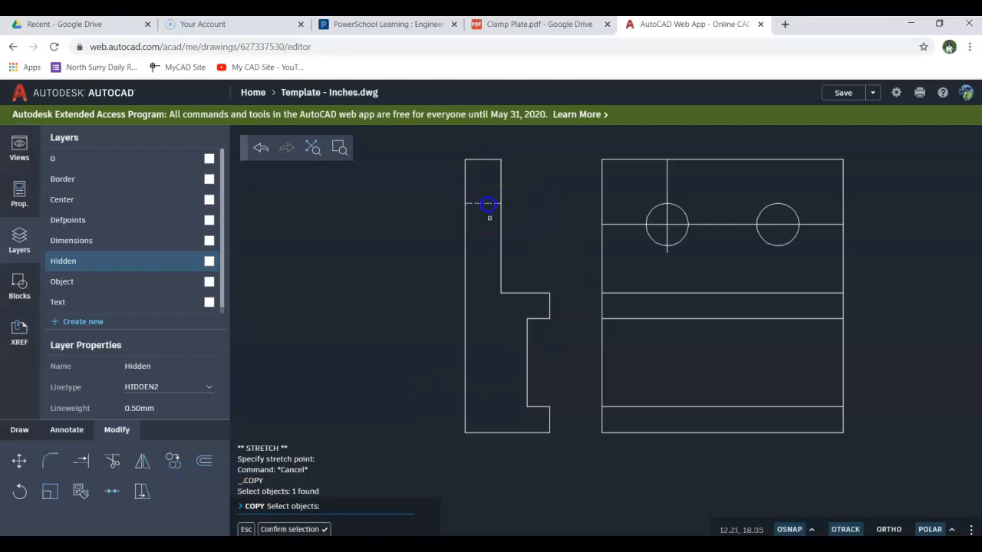
{"action": "right_click", "coordinate": [566, 226]}
{"action": "left_click", "coordinate": [577, 237]}
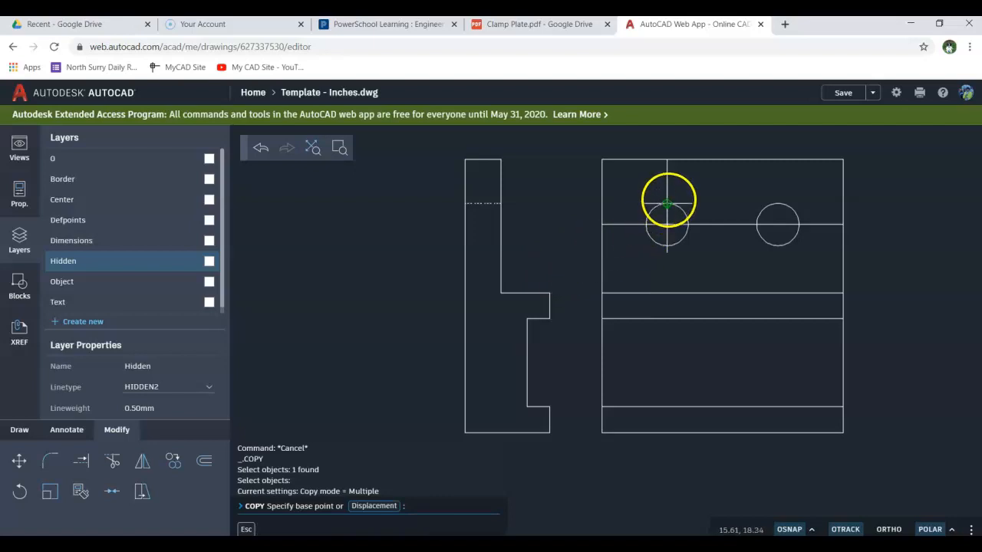
{"action": "left_click", "coordinate": [667, 203]}
{"action": "left_click", "coordinate": [667, 245]}
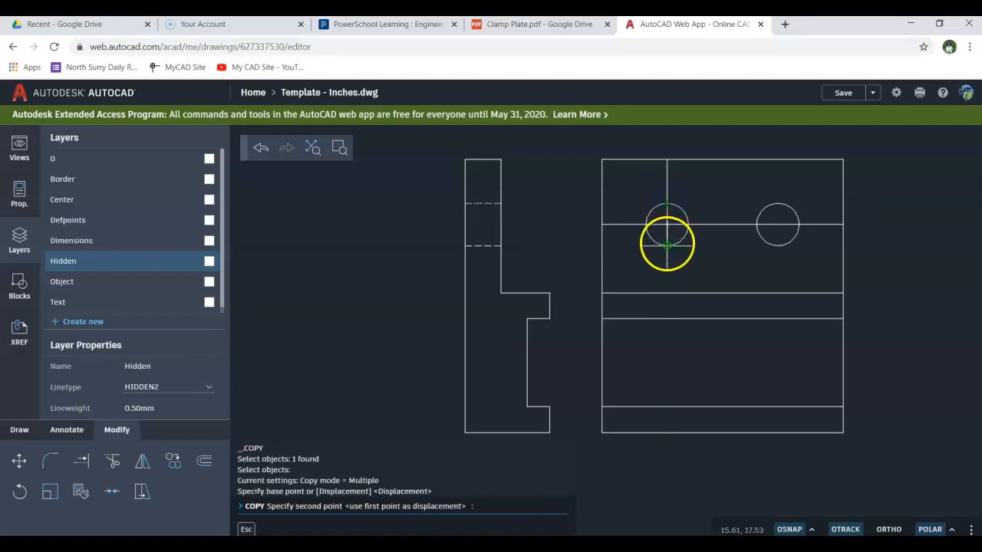
{"action": "key", "text": "Escape"}
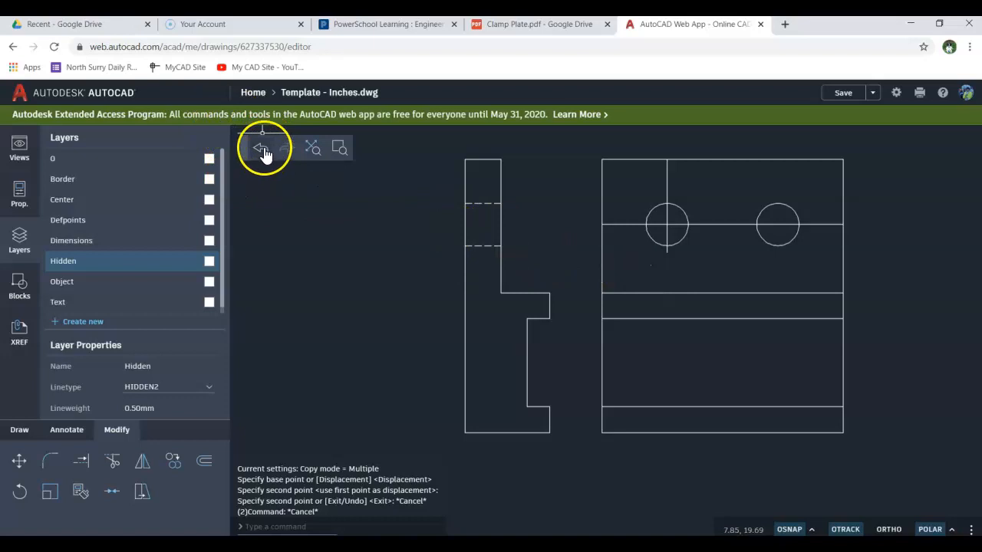
- Mirror the side view's upper hidden line about the horizontal line through the hole centers, keeping the source line
{"action": "left_click", "coordinate": [142, 463]}
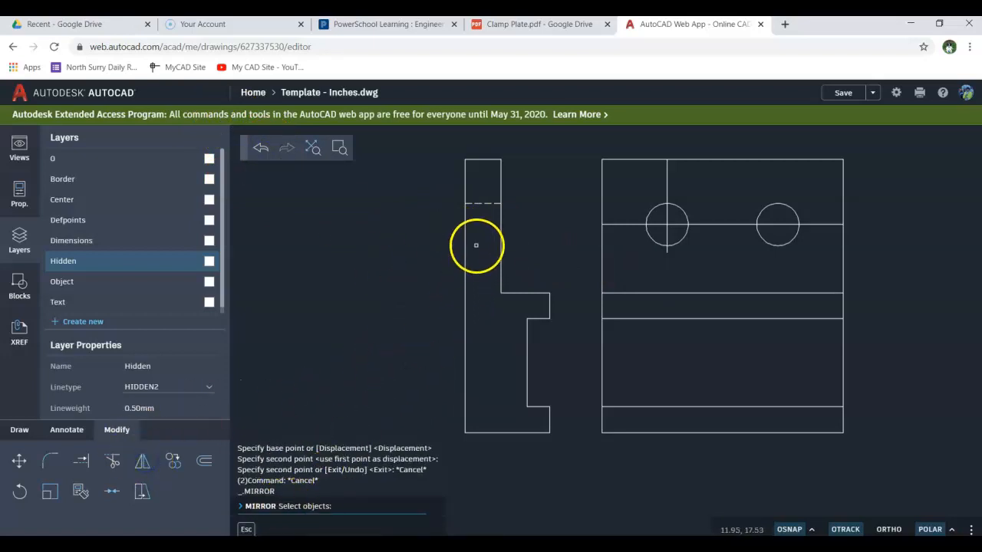
{"action": "left_click", "coordinate": [483, 204]}
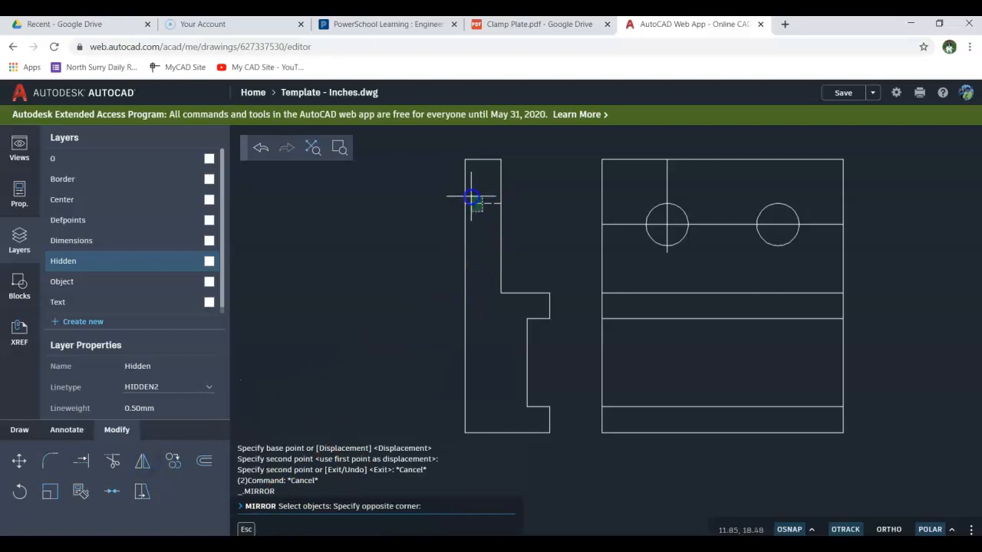
{"action": "left_click", "coordinate": [471, 198]}
{"action": "right_click", "coordinate": [554, 205]}
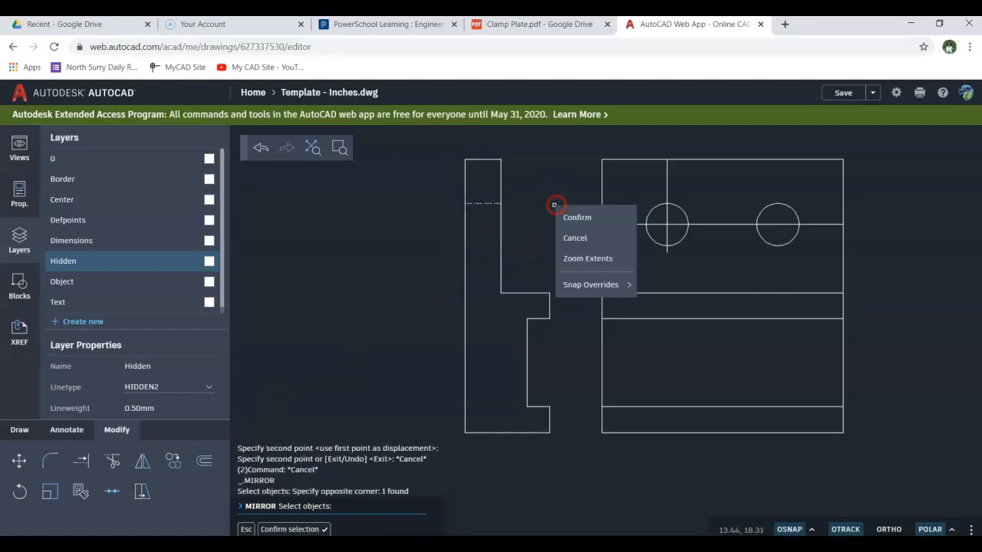
{"action": "left_click", "coordinate": [575, 218]}
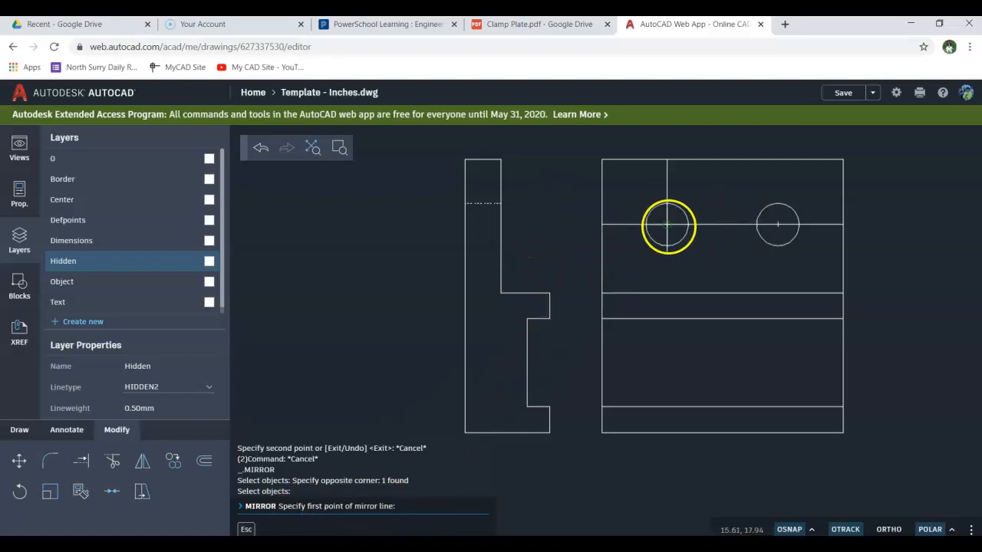
{"action": "left_click", "coordinate": [602, 226]}
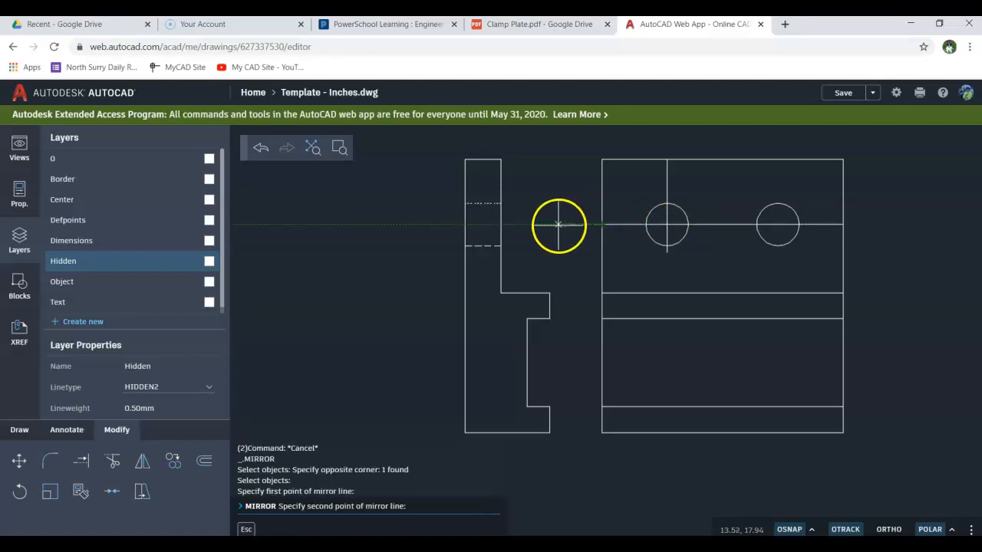
{"action": "left_click", "coordinate": [557, 225]}
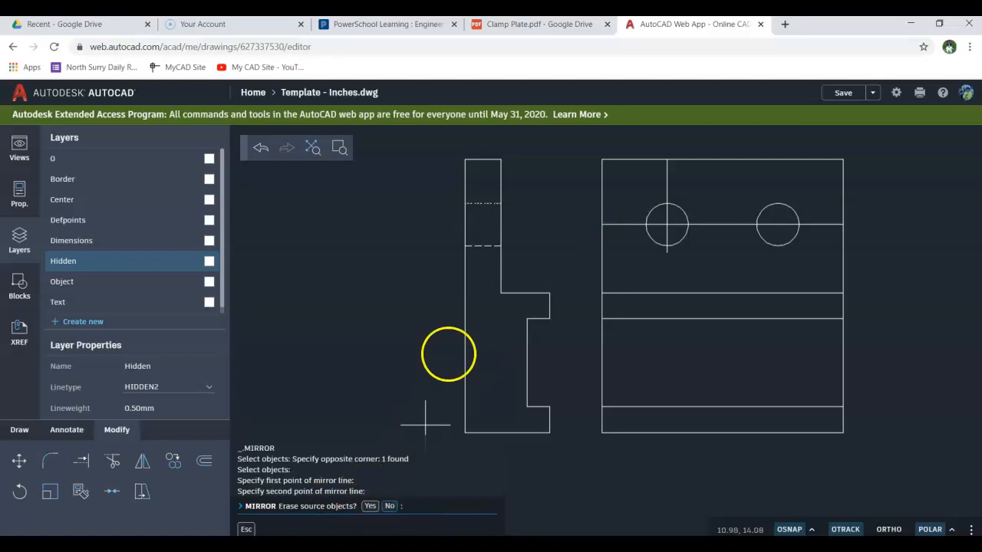
{"action": "left_click", "coordinate": [389, 507]}
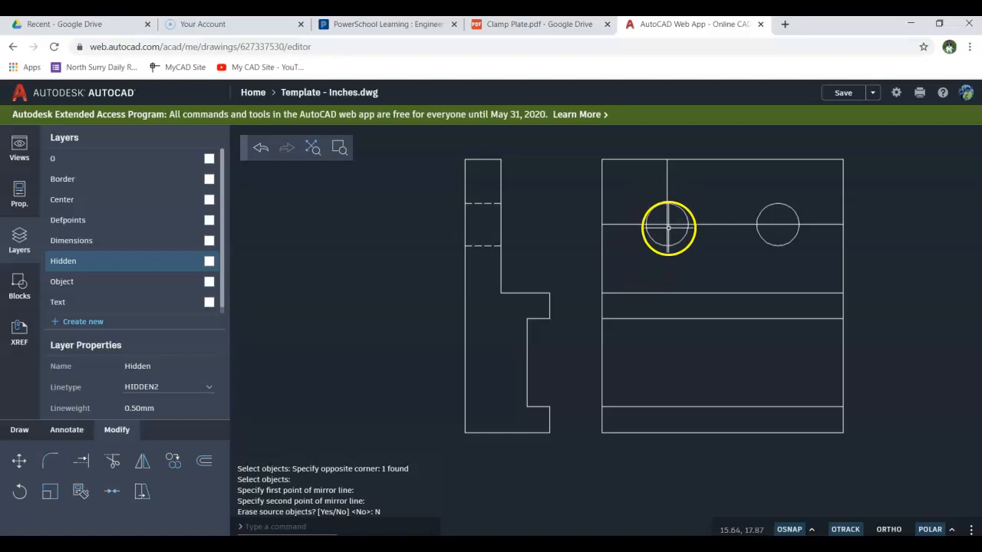
- Make Center the current layer
{"action": "left_click", "coordinate": [675, 217]}
{"action": "left_click", "coordinate": [661, 232]}
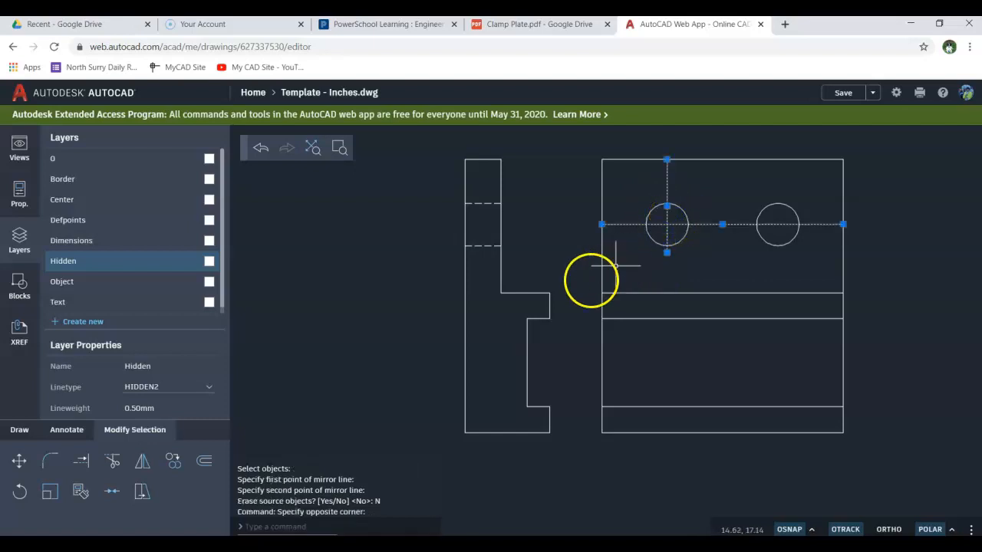
{"action": "left_click", "coordinate": [210, 201]}
{"action": "left_click", "coordinate": [128, 199]}
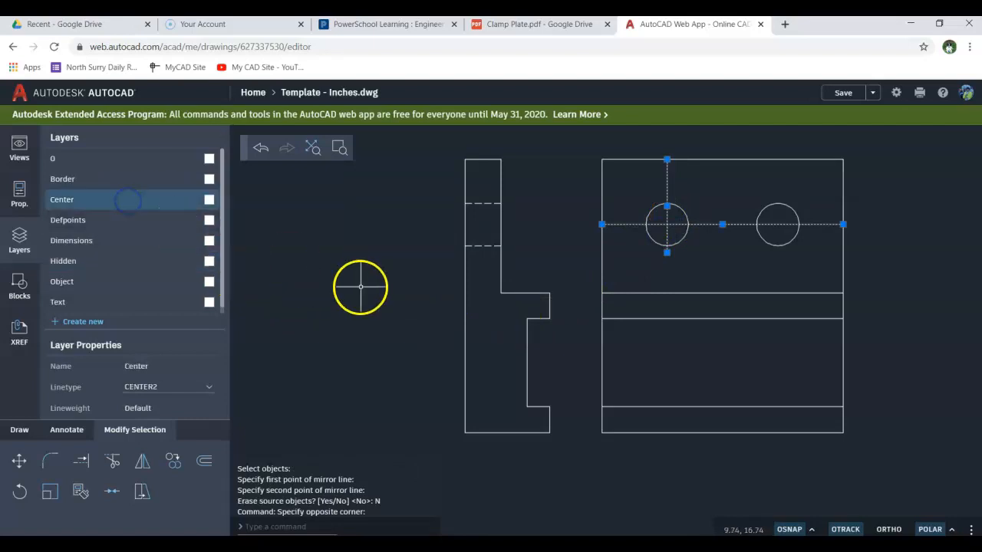
{"action": "left_click", "coordinate": [321, 305]}
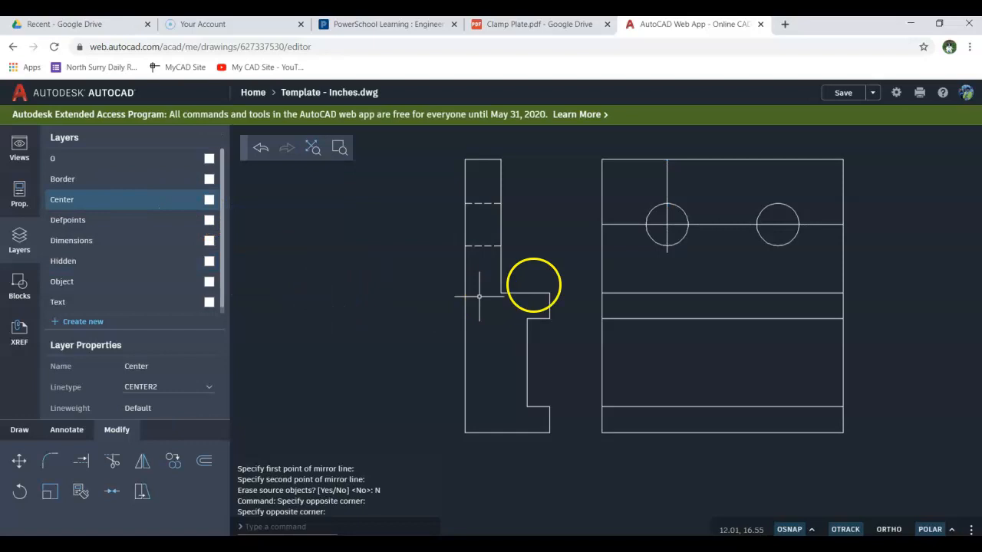
{"action": "key", "text": "Escape"}
- Change the layer of the two lines crossing at the left hole's center to Center
{"action": "left_click", "coordinate": [673, 209]}
{"action": "left_click", "coordinate": [658, 230]}
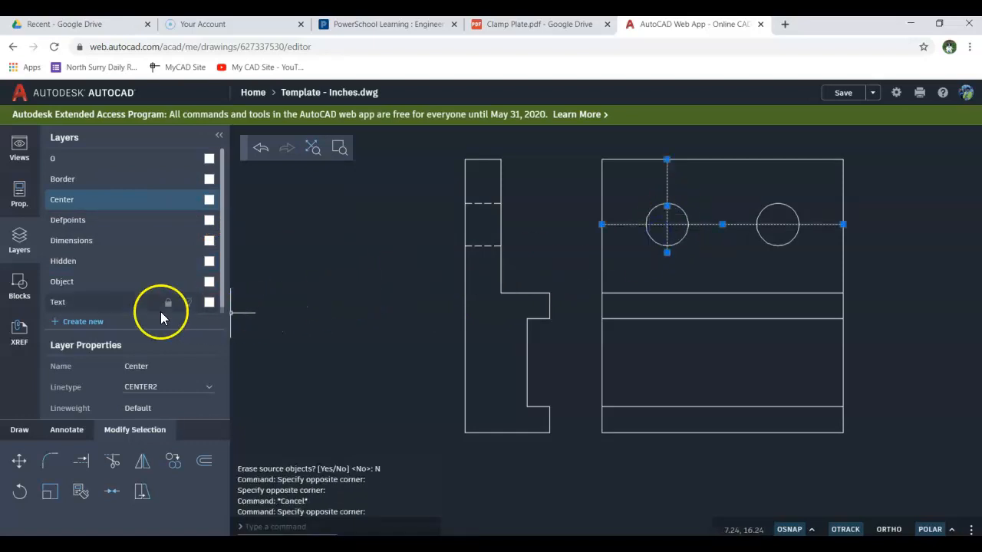
{"action": "left_click", "coordinate": [66, 201]}
{"action": "left_click", "coordinate": [19, 193]}
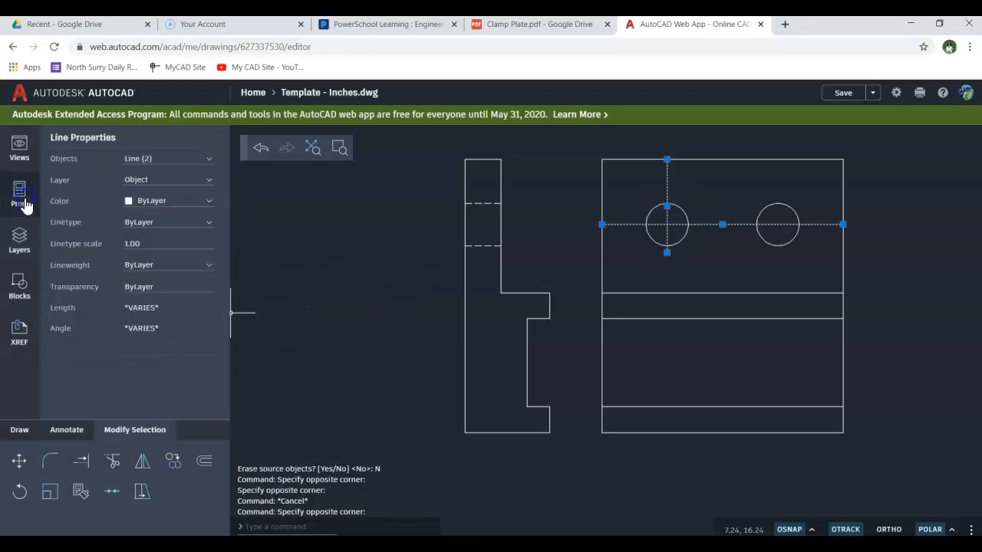
{"action": "left_click", "coordinate": [208, 188]}
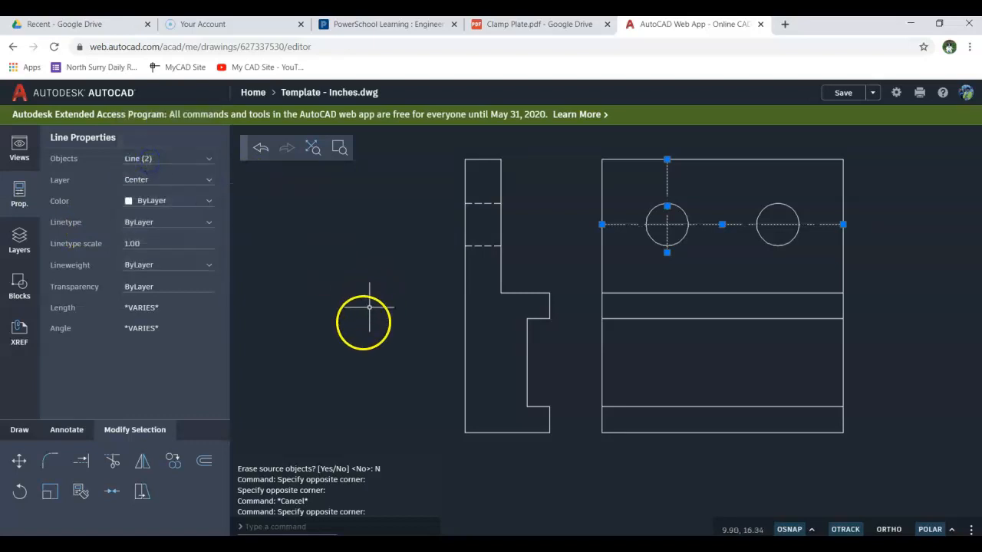
{"action": "key", "text": "Escape"}
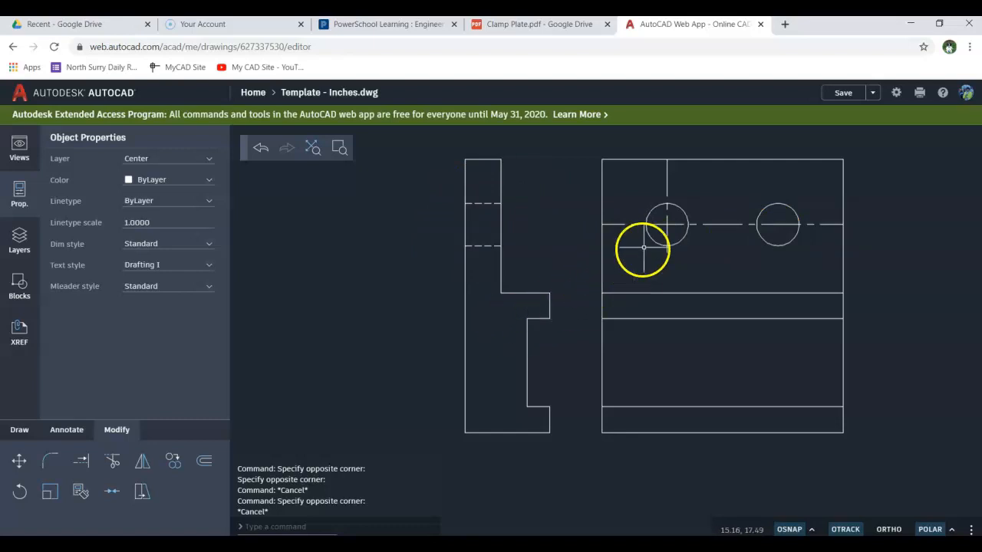
- Try shortening the vertical center line to the left hole's top quadrant and stretching its upper end by .25, undoing the last stretch
{"action": "left_click", "coordinate": [667, 180]}
{"action": "left_click", "coordinate": [666, 159]}
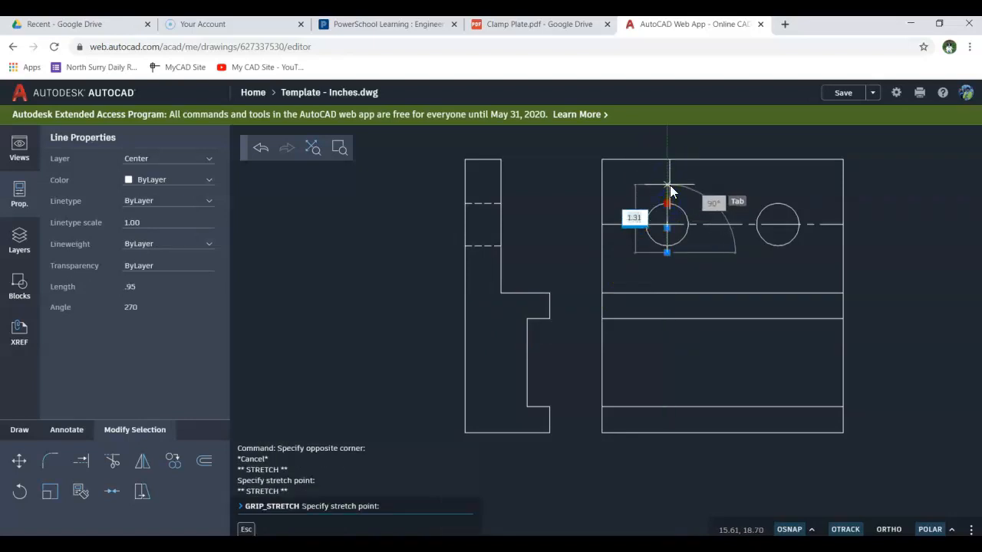
{"action": "type", "text": ".25"}
{"action": "key", "text": "Return"}
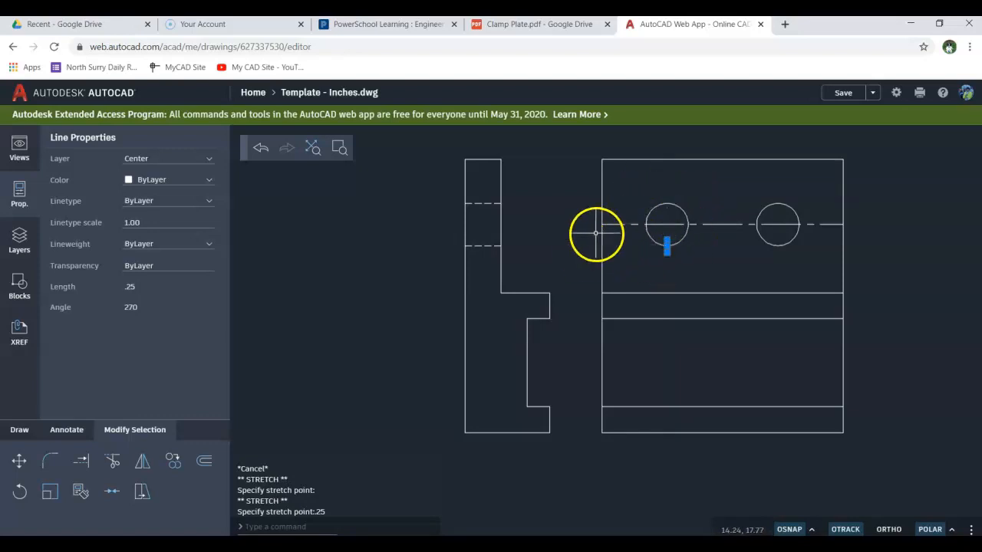
{"action": "left_click", "coordinate": [261, 148]}
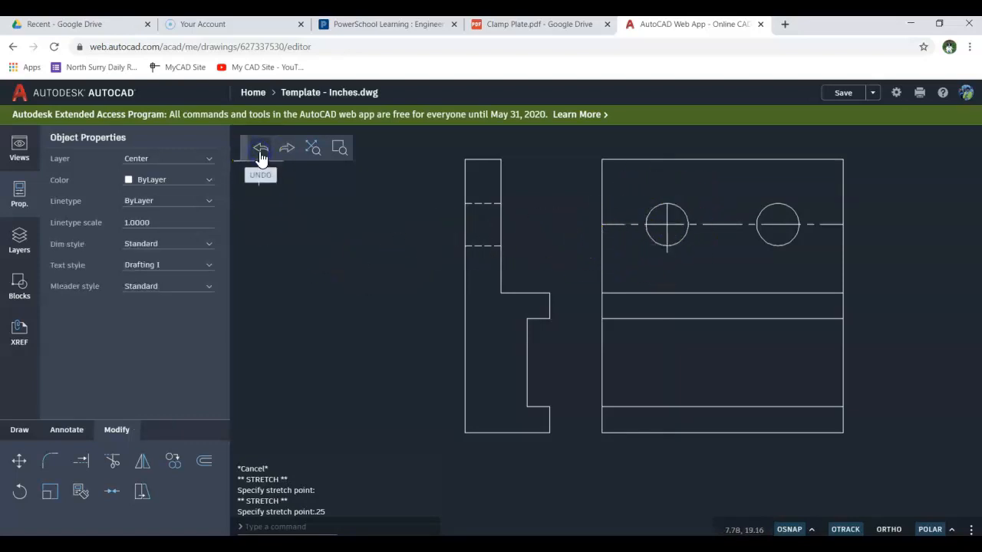
- Retry the .25 stretch on the vertical center line's upper end, and undo back to the line's original length
{"action": "left_click", "coordinate": [665, 216]}
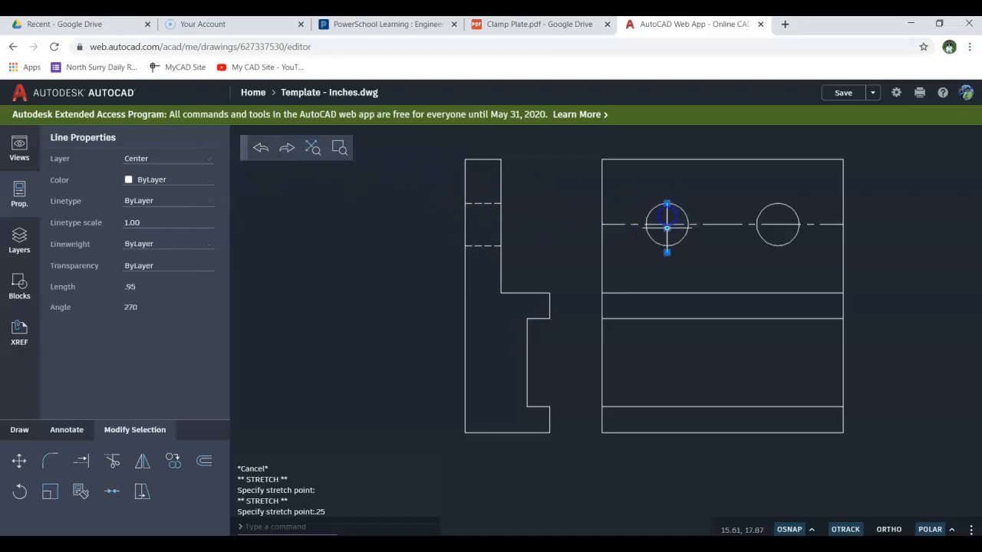
{"action": "left_click", "coordinate": [667, 203]}
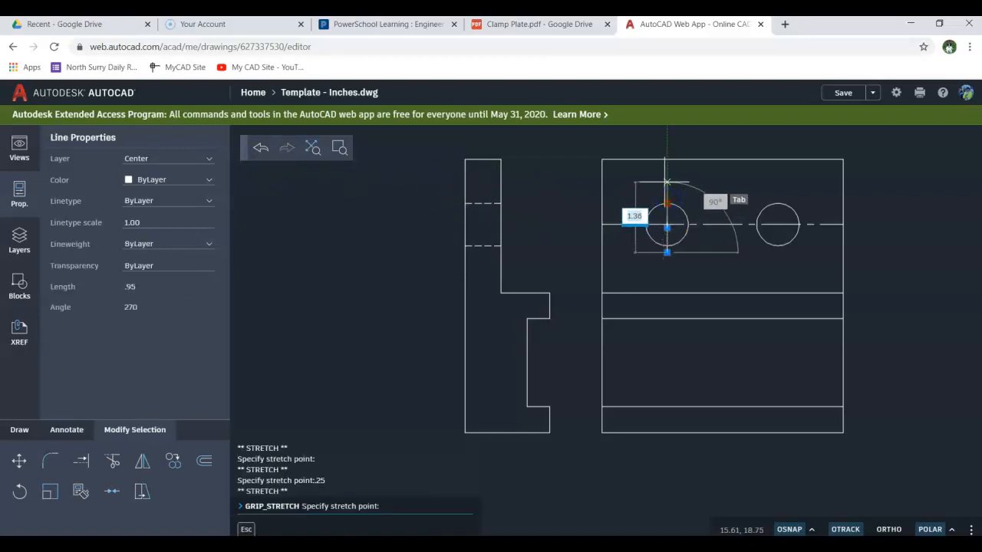
{"action": "key", "text": "Return"}
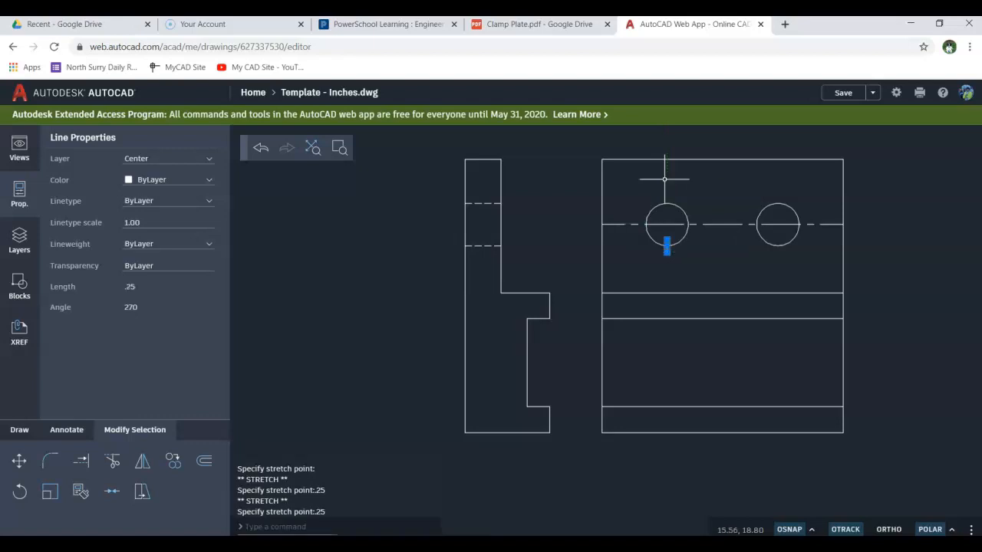
{"action": "left_click", "coordinate": [262, 154]}
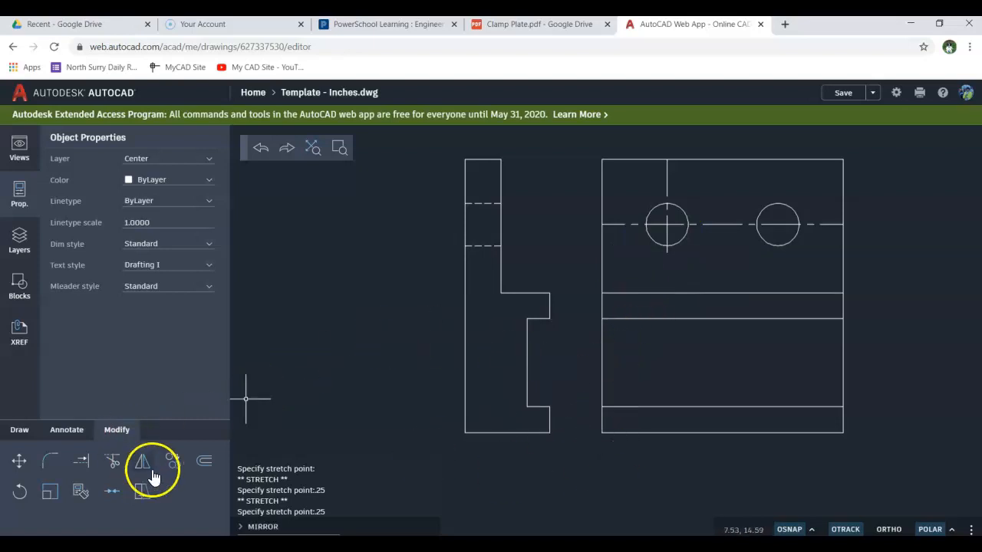
- Offset the left hole's circle outward by .25 as a guide for the center line ends
{"action": "left_click", "coordinate": [204, 461]}
{"action": "type", "text": ".25"}
{"action": "key", "text": "Return"}
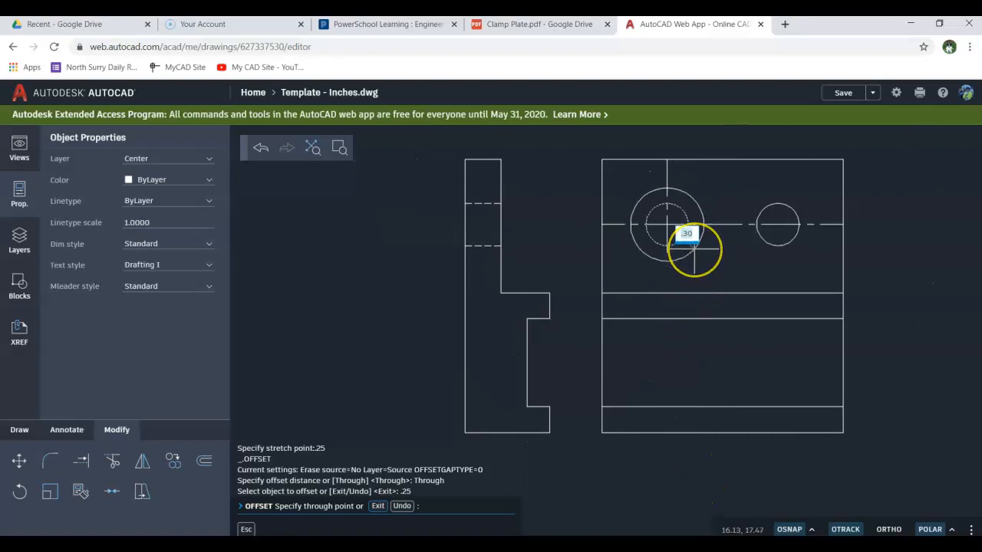
{"action": "type", "text": ".25"}
{"action": "key", "text": "Return"}
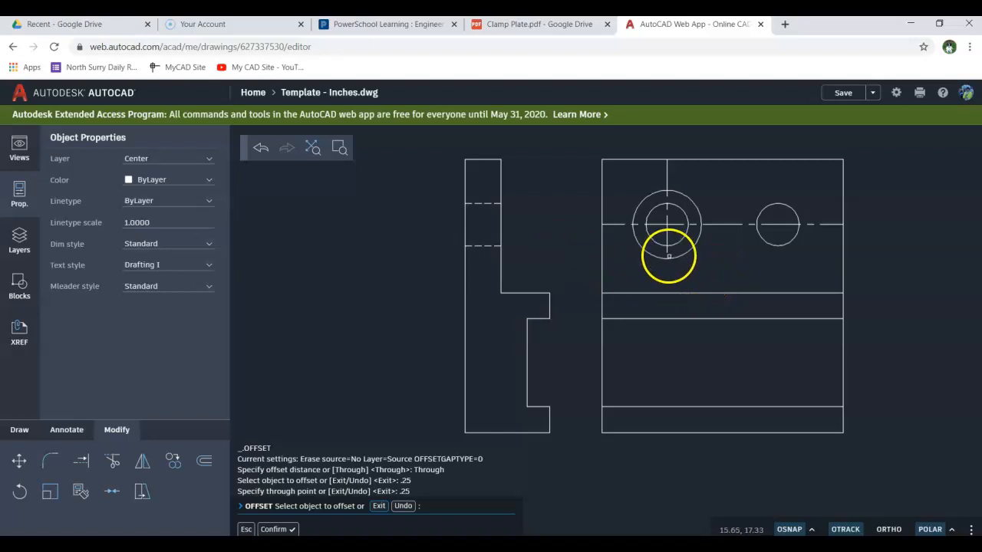
{"action": "key", "text": "Escape"}
{"action": "key", "text": "Escape"}
{"action": "key", "text": "Escape"}
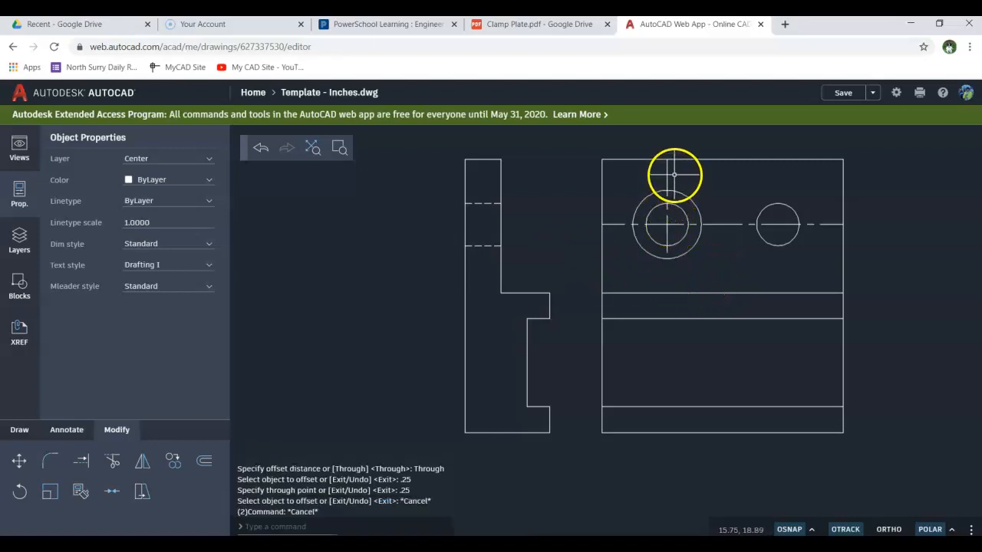
- Stretch both ends of the left hole's vertical center line to the guide circle's top and bottom quadrants
{"action": "left_click", "coordinate": [667, 175]}
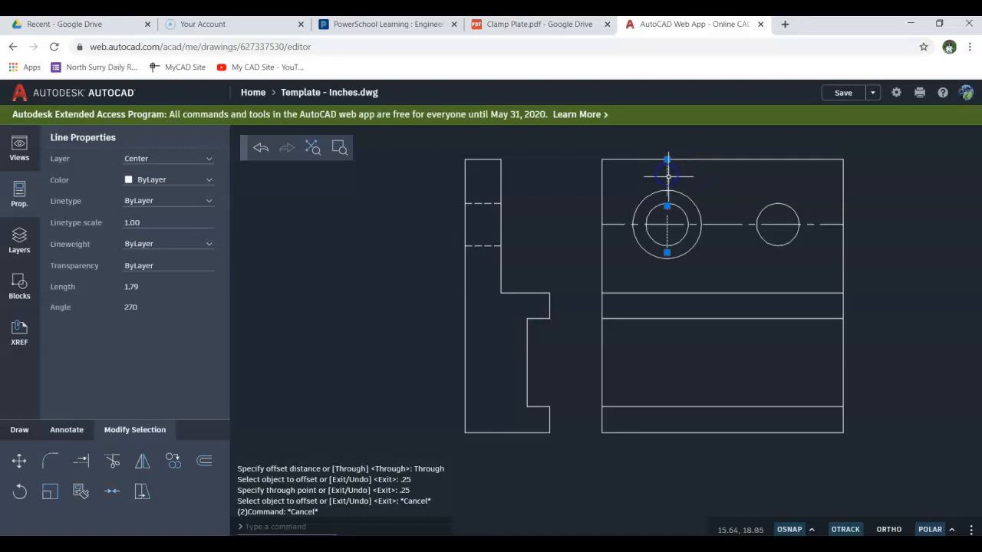
{"action": "left_click", "coordinate": [666, 159]}
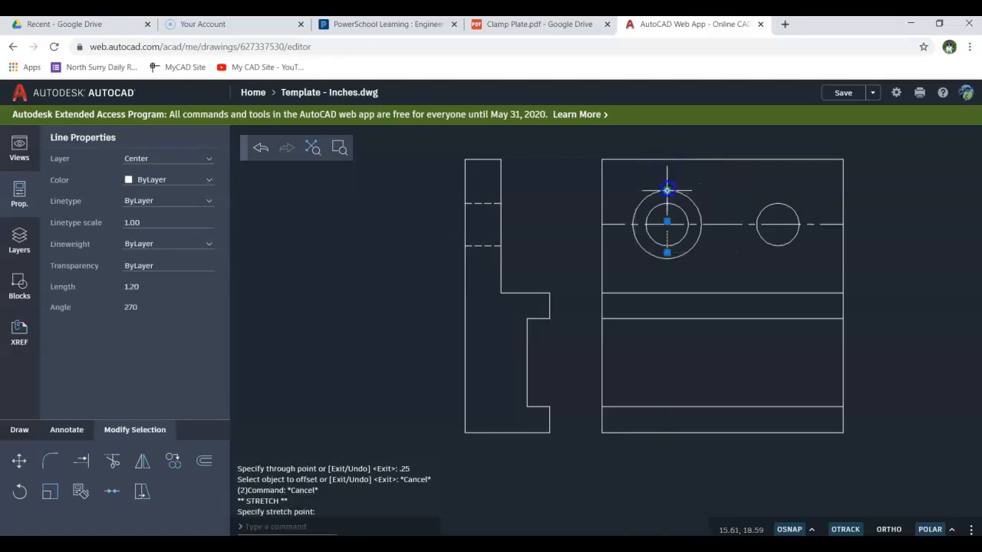
{"action": "left_click", "coordinate": [666, 252]}
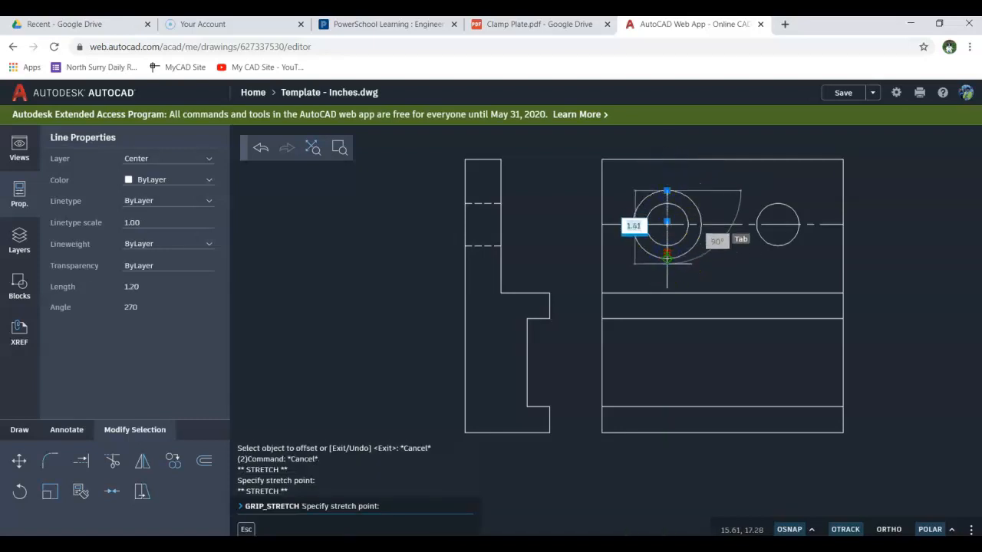
{"action": "key", "text": "Escape"}
- Delete the offset guide circle around the left hole
{"action": "left_click", "coordinate": [683, 249]}
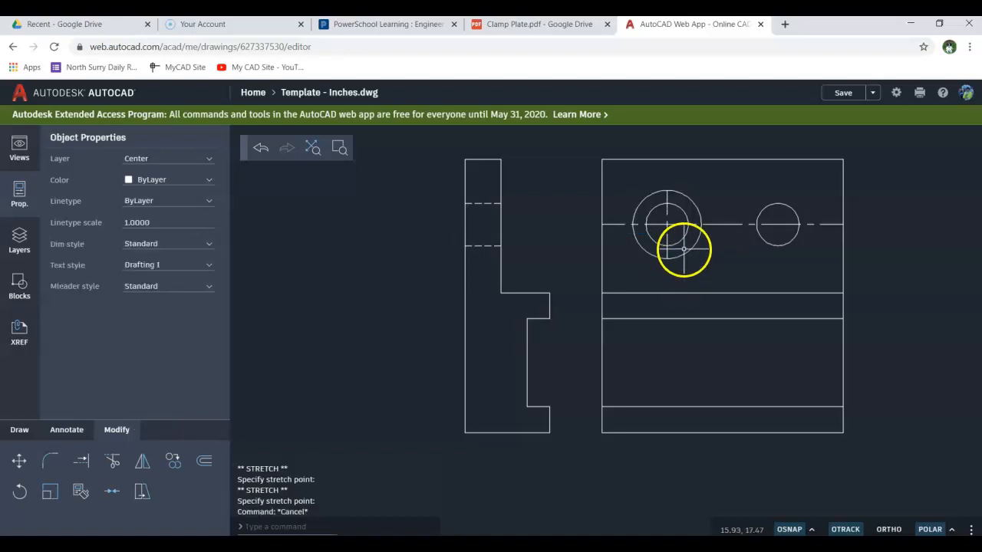
{"action": "left_click", "coordinate": [678, 269]}
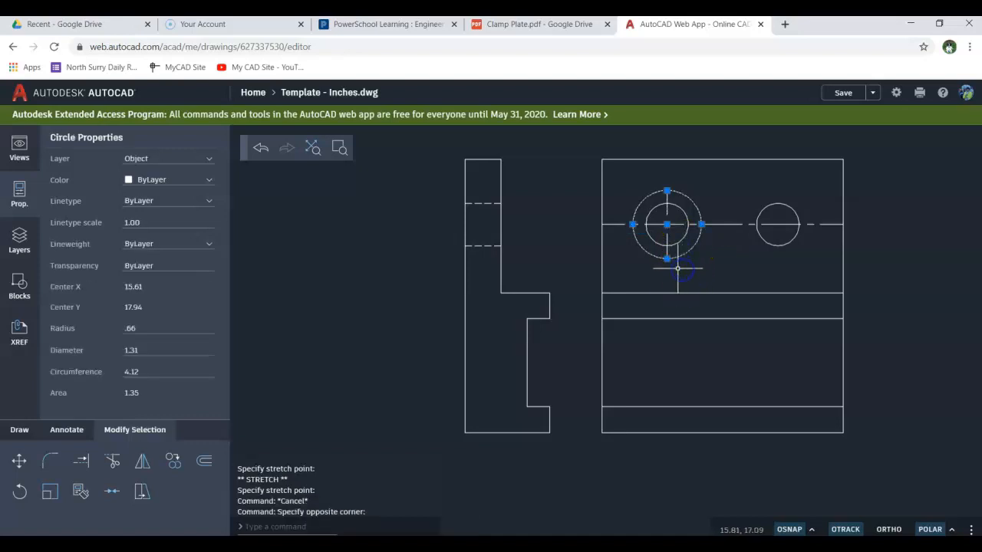
{"action": "key", "text": "Escape"}
{"action": "left_click", "coordinate": [699, 254]}
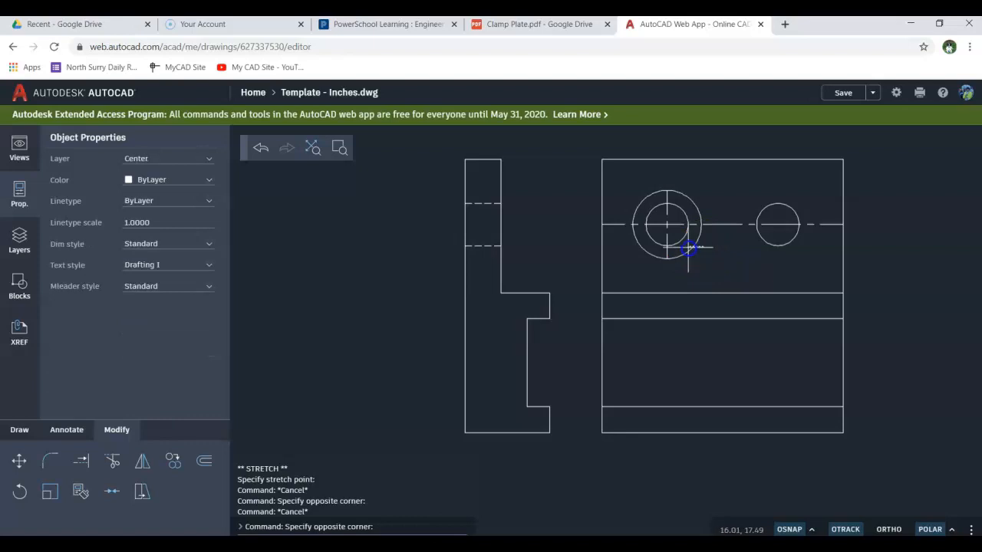
{"action": "left_click", "coordinate": [702, 251]}
{"action": "key", "text": "Escape"}
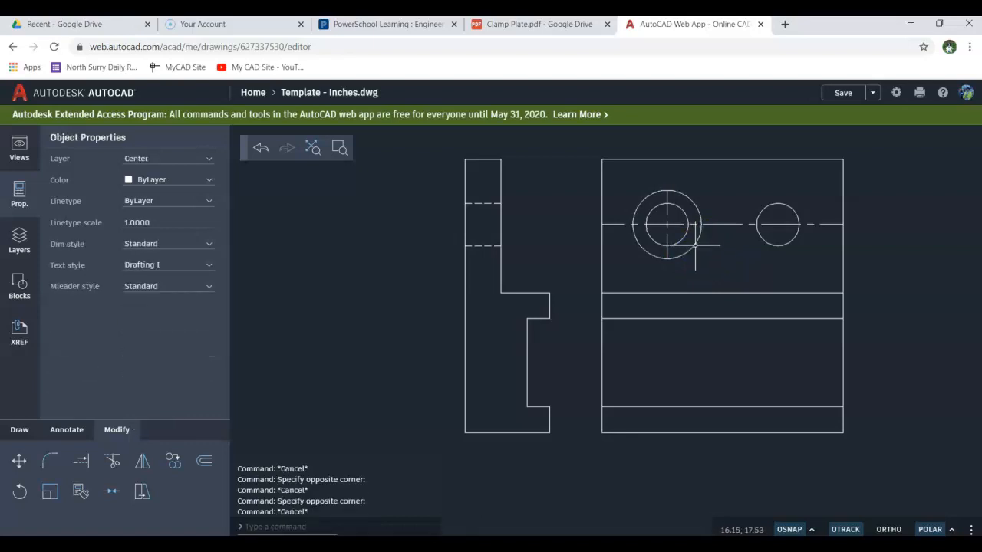
{"action": "left_click", "coordinate": [695, 245]}
{"action": "key", "text": "Delete"}
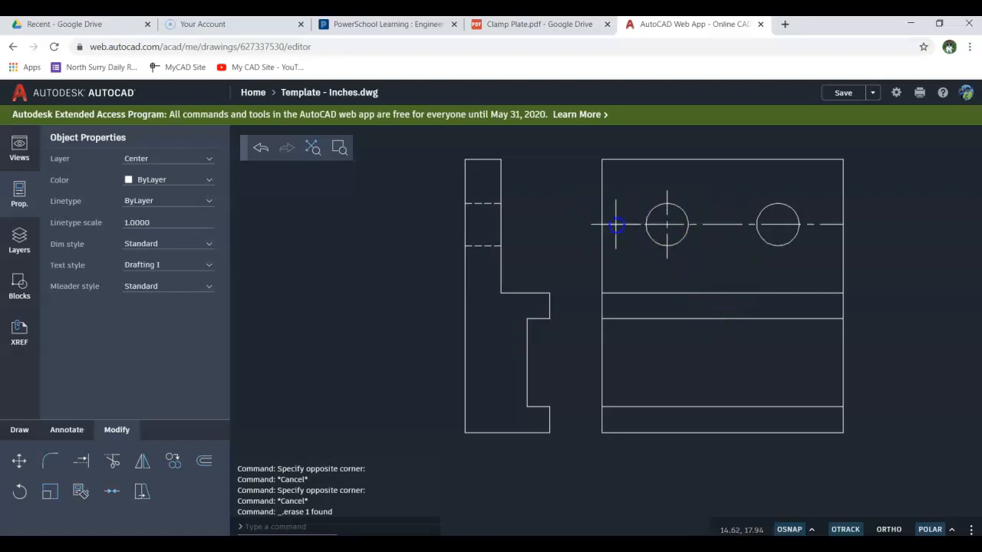
- Shorten the horizontal center line by stretching its left end to the left hole's left quadrant
{"action": "left_click", "coordinate": [605, 226]}
{"action": "left_click", "coordinate": [602, 224]}
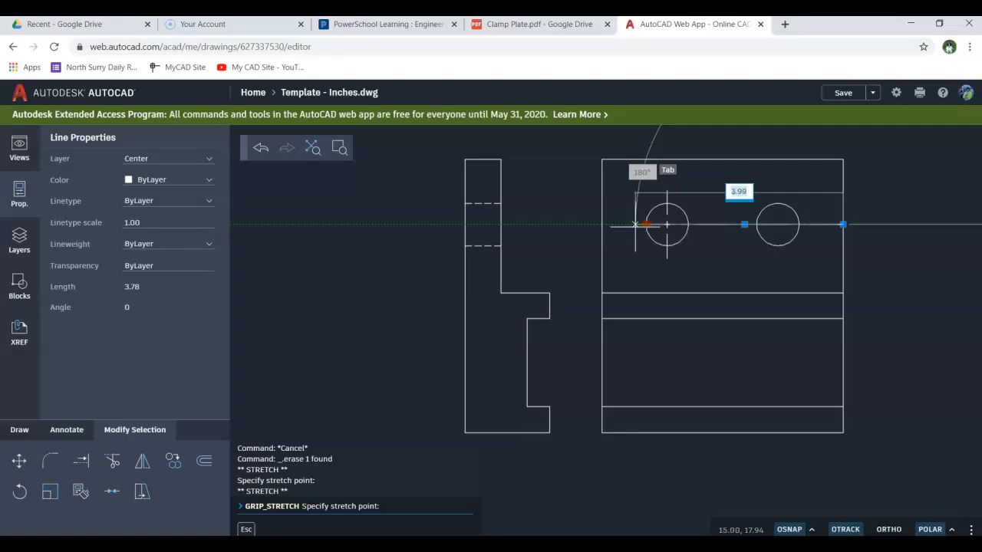
{"action": "key", "text": "Escape"}
{"action": "key", "text": "Escape"}
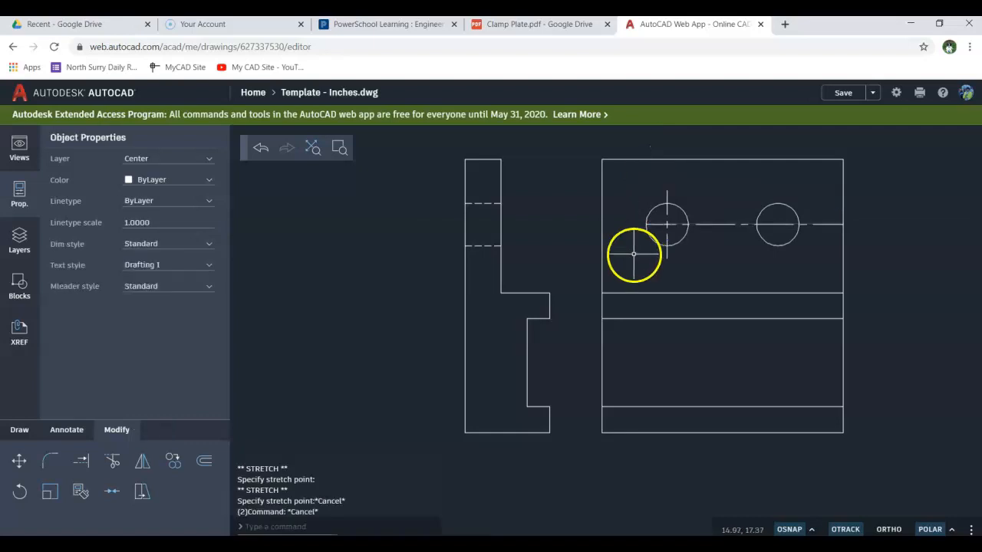
{"action": "left_click", "coordinate": [204, 461]}
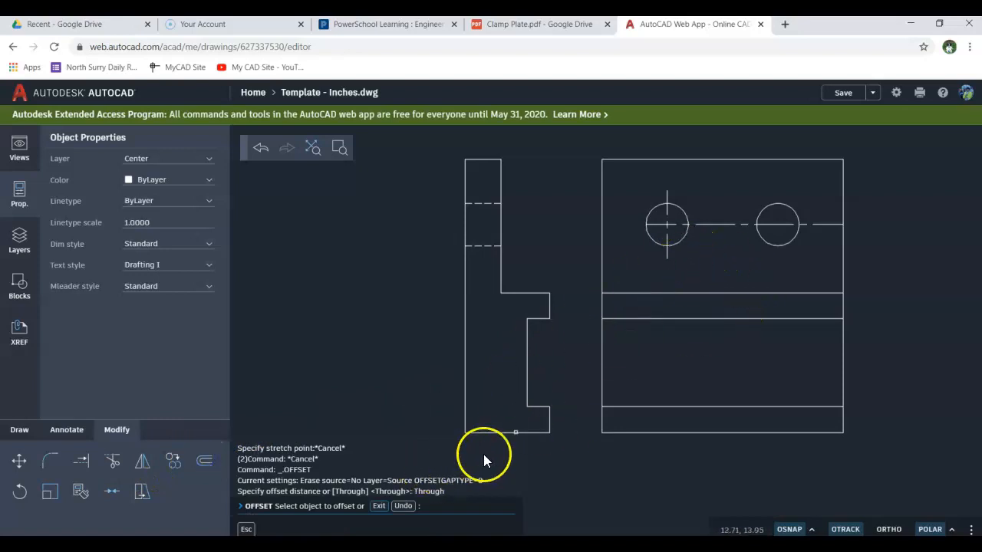
{"action": "left_click", "coordinate": [658, 244]}
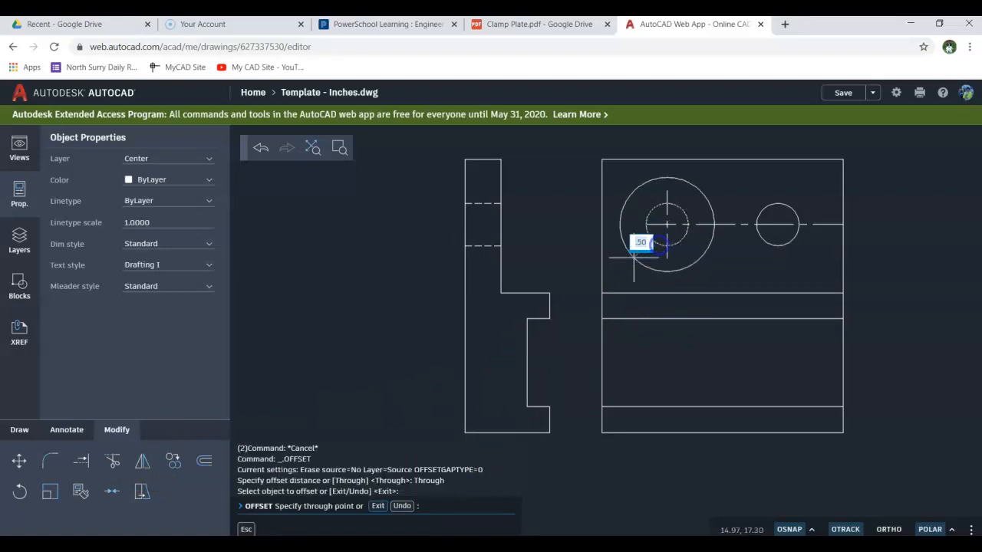
{"action": "key", "text": "Escape"}
{"action": "key", "text": "Escape"}
{"action": "key", "text": "Escape"}
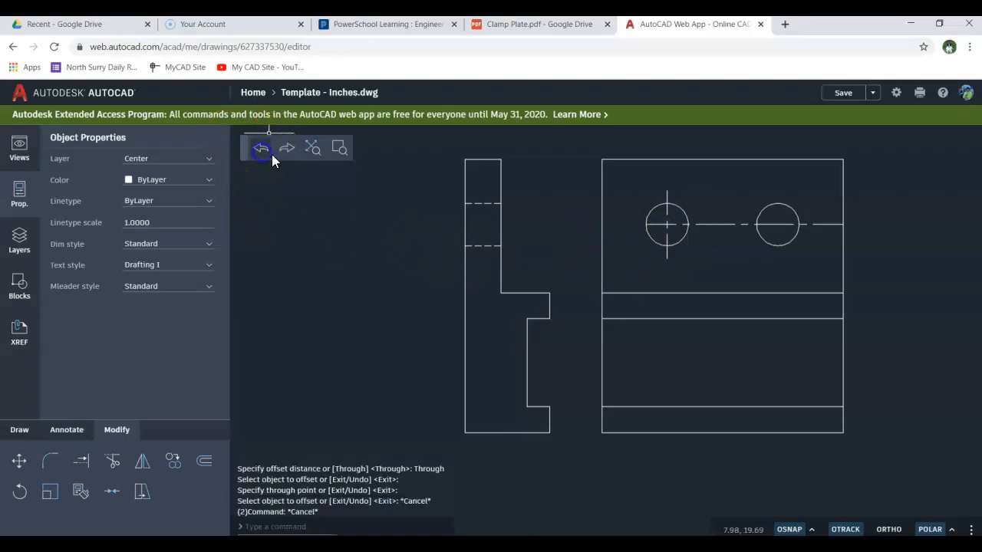
{"action": "right_click", "coordinate": [652, 286]}
{"action": "left_click", "coordinate": [675, 298]}
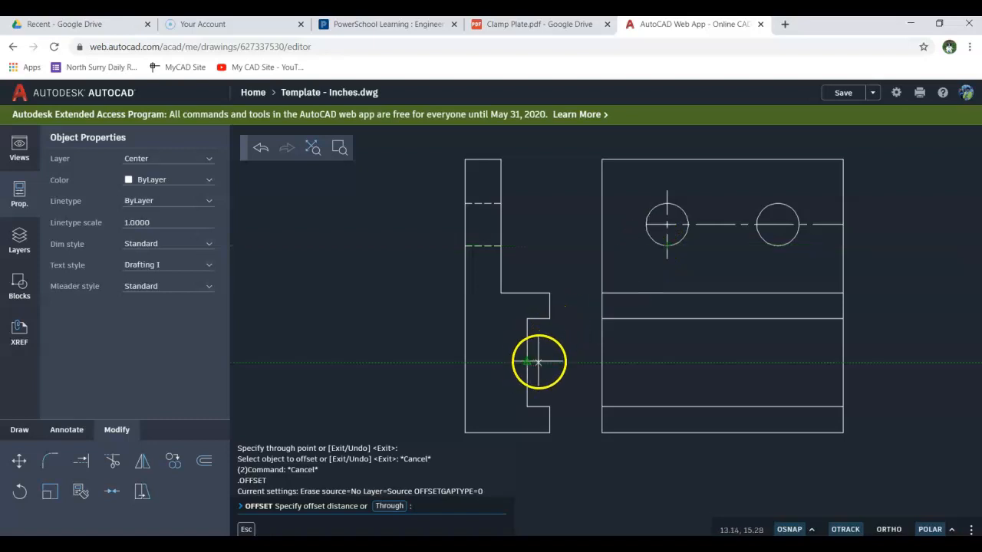
{"action": "key", "text": "Escape"}
- Offset both hole circles outward by .25 as guides for the horizontal center line's ends
{"action": "right_click", "coordinate": [642, 245]}
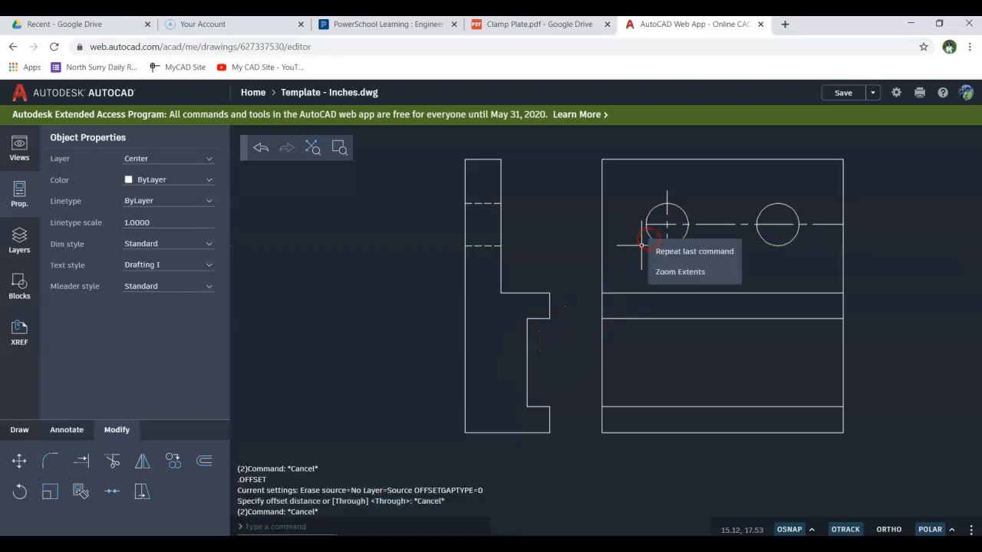
{"action": "left_click", "coordinate": [657, 251]}
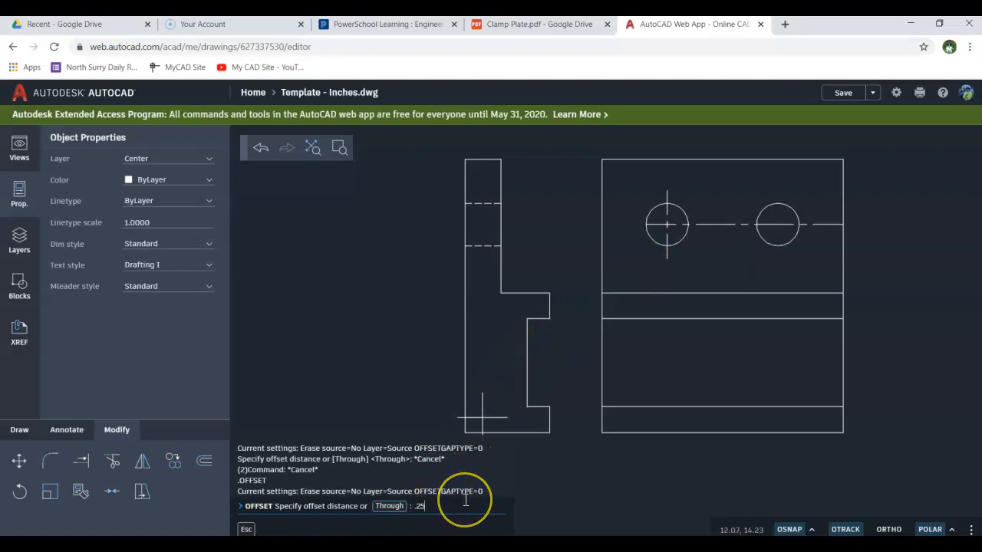
{"action": "type", "text": ".25"}
{"action": "key", "text": "Return"}
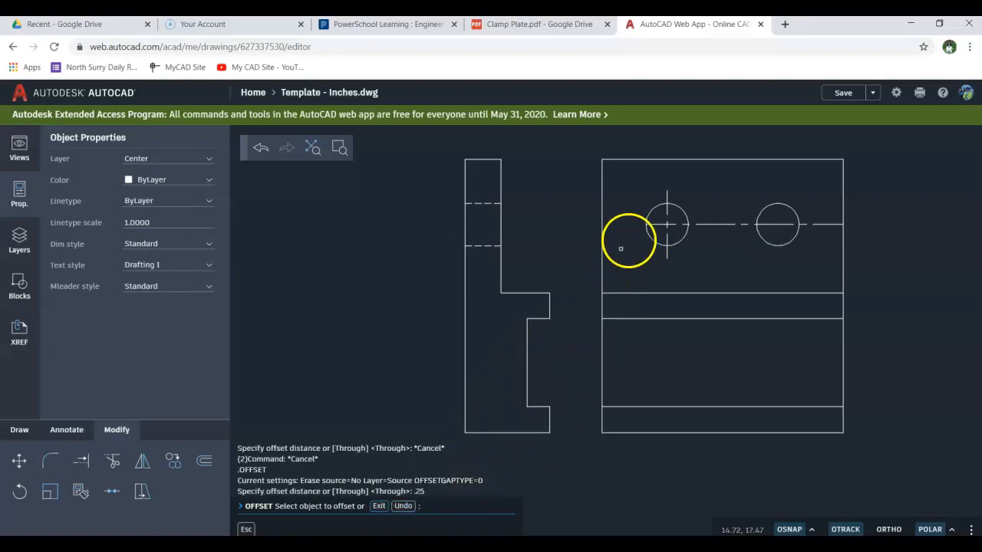
{"action": "left_click", "coordinate": [650, 237]}
{"action": "left_click", "coordinate": [633, 256]}
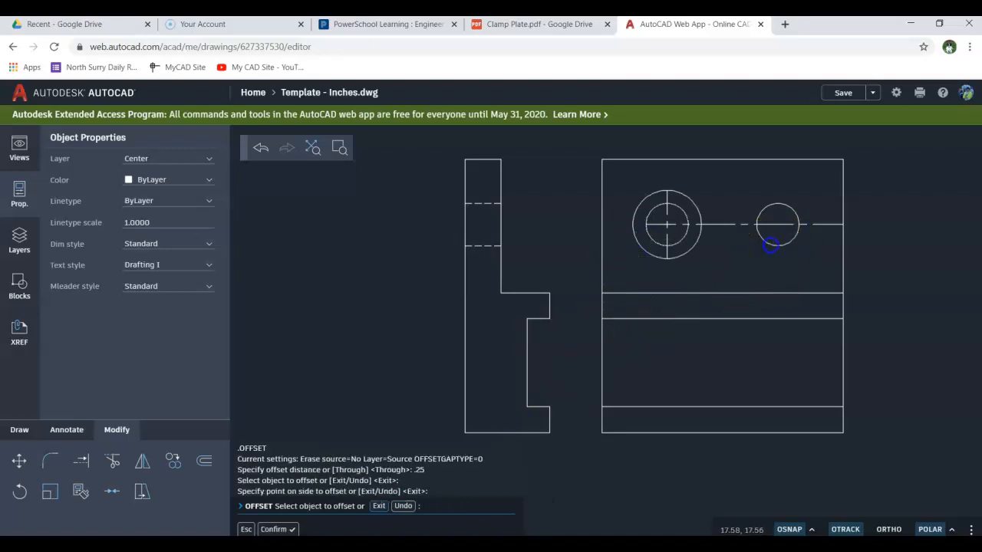
{"action": "left_click", "coordinate": [771, 246]}
{"action": "left_click", "coordinate": [757, 263]}
{"action": "key", "text": "Escape"}
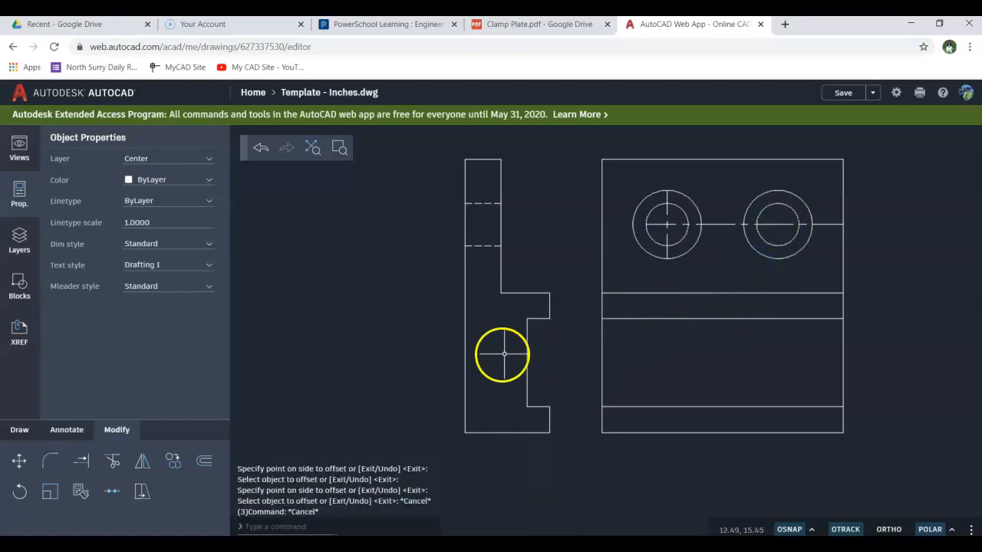
- Extend the horizontal center line's left end to the left hole's guide circle
{"action": "left_click", "coordinate": [82, 460]}
{"action": "left_click", "coordinate": [640, 239]}
{"action": "left_click", "coordinate": [641, 243]}
{"action": "left_click", "coordinate": [644, 245]}
{"action": "left_click", "coordinate": [627, 252]}
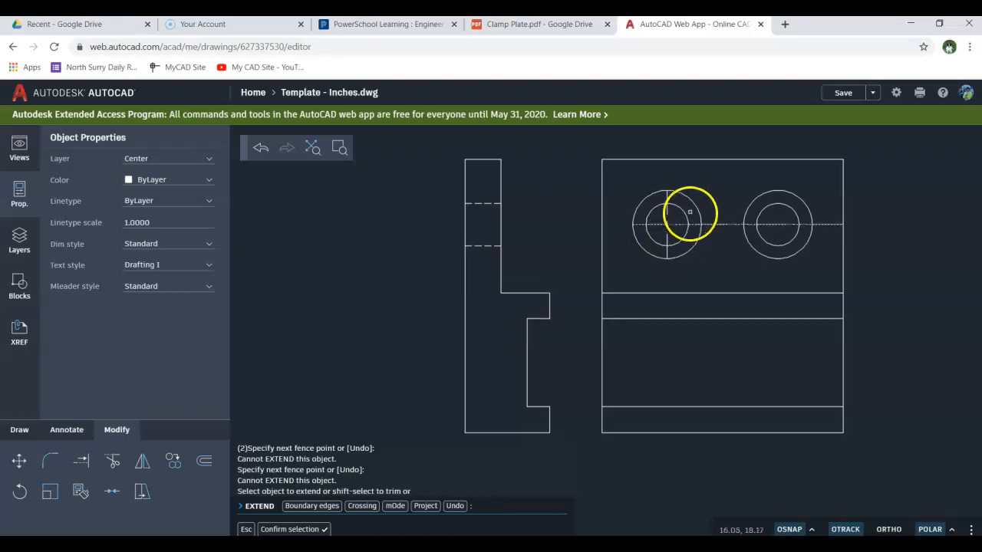
{"action": "left_click", "coordinate": [668, 218]}
{"action": "left_click", "coordinate": [657, 224]}
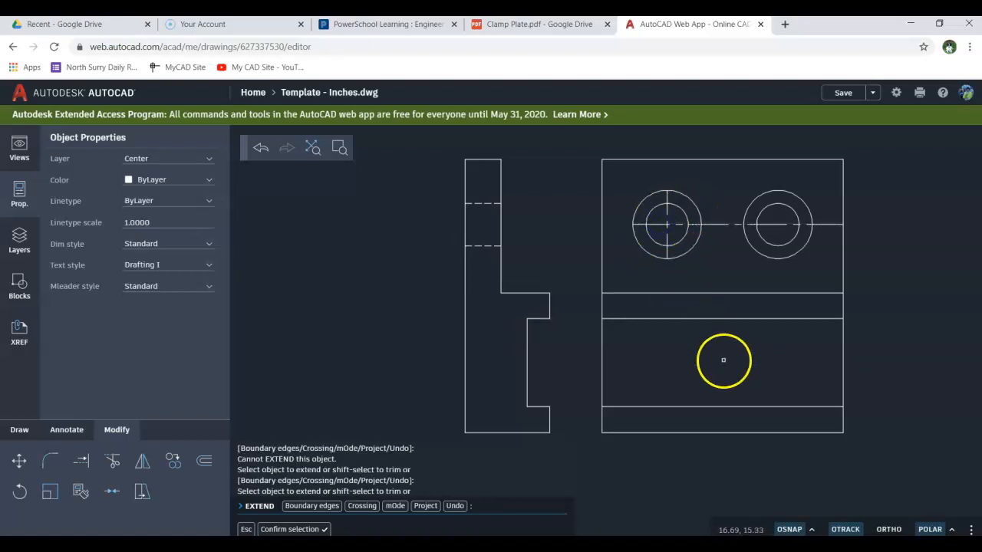
{"action": "key", "text": "Escape"}
{"action": "key", "text": "Escape"}
- Trim the horizontal center line where it runs past the right hole's guide circle to the plate's right edge
{"action": "left_click", "coordinate": [115, 464]}
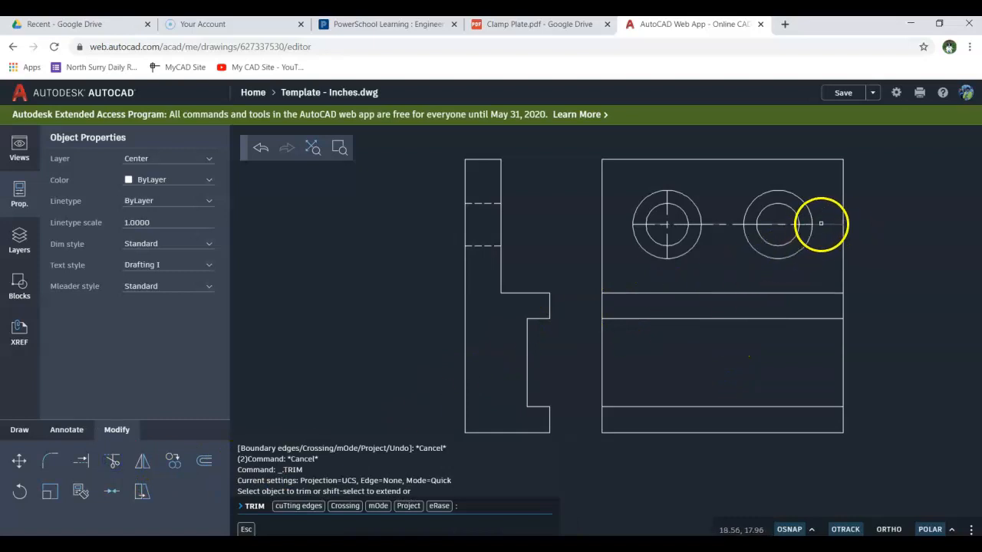
{"action": "left_click", "coordinate": [821, 224]}
{"action": "key", "text": "Escape"}
{"action": "key", "text": "Escape"}
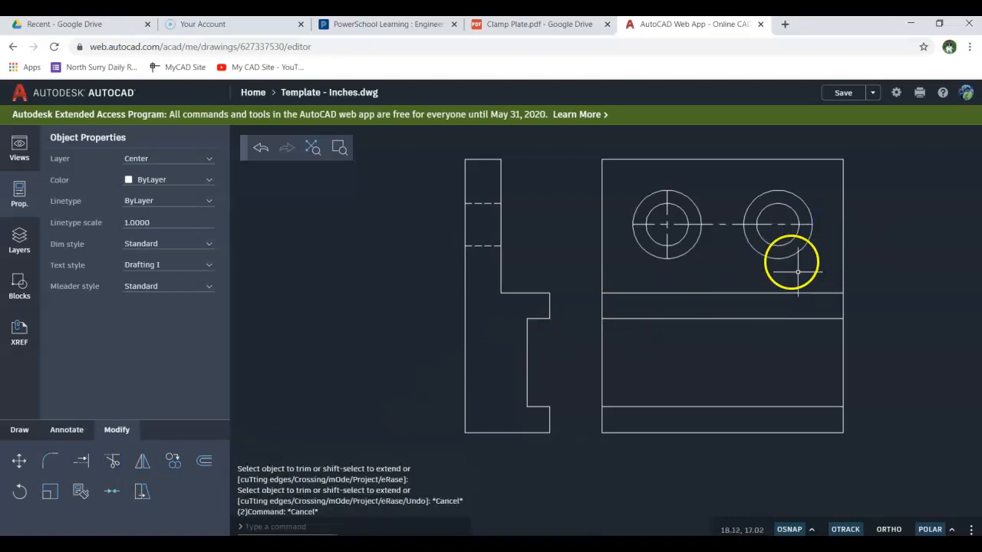
- Delete the offset guide circles around both holes
{"action": "left_click", "coordinate": [811, 181]}
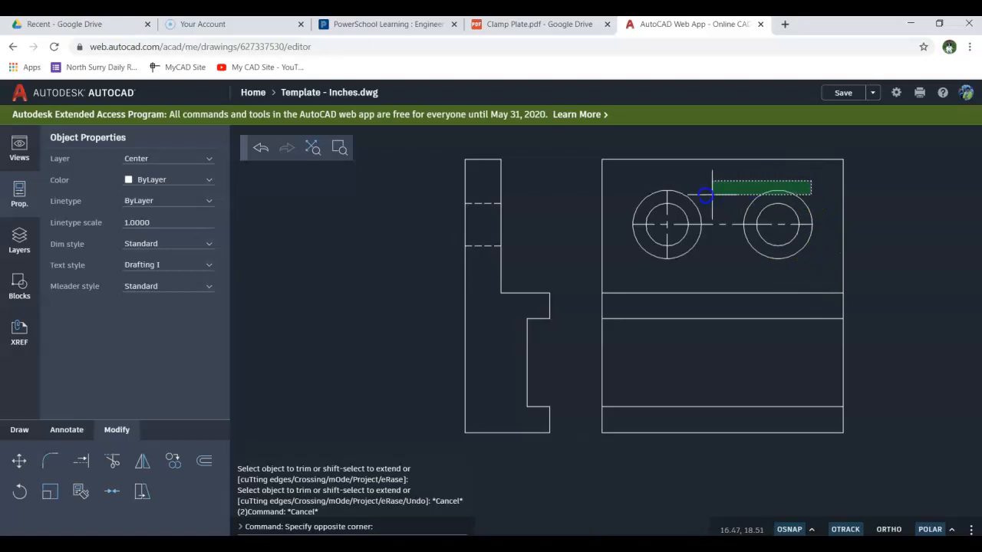
{"action": "left_click", "coordinate": [683, 199]}
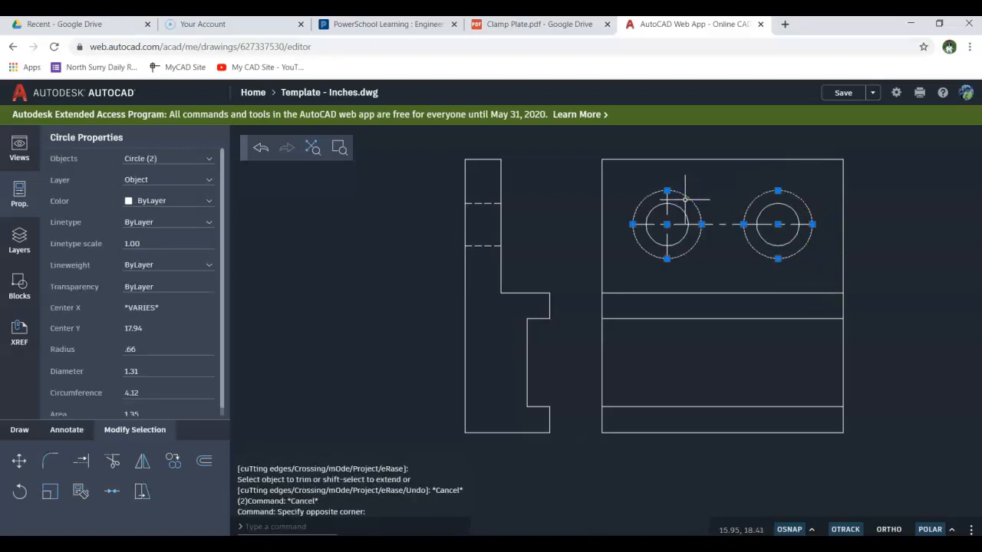
{"action": "key", "text": "Delete"}
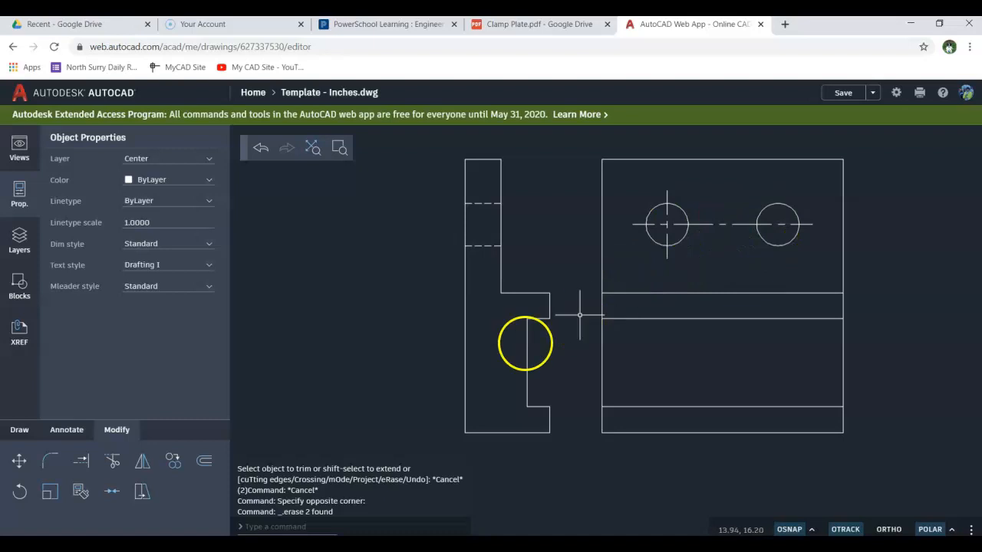
- Mirror the left hole's vertical center line to the right hole about the horizontal center line's midpoint, keeping the source line
{"action": "left_click", "coordinate": [140, 463]}
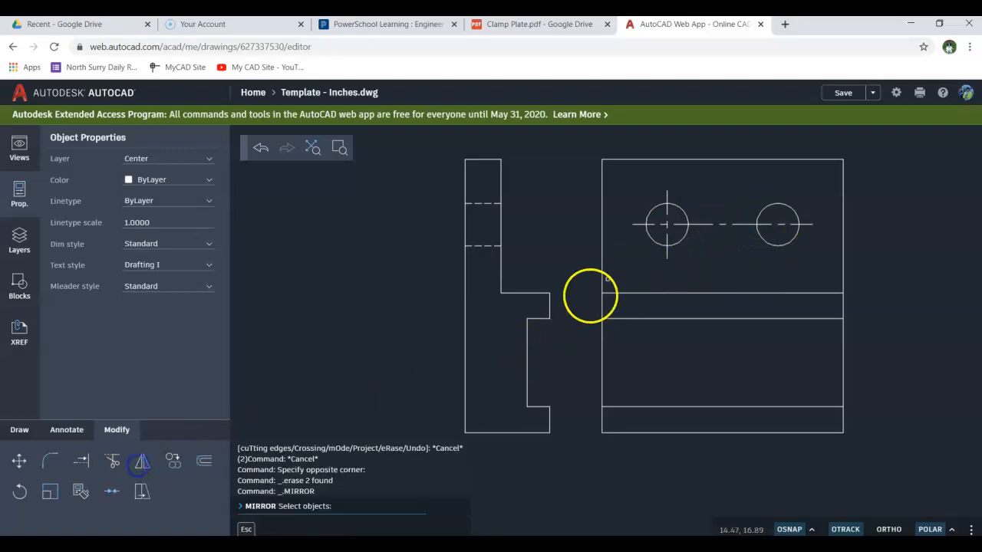
{"action": "left_click", "coordinate": [664, 188]}
{"action": "left_click", "coordinate": [657, 193]}
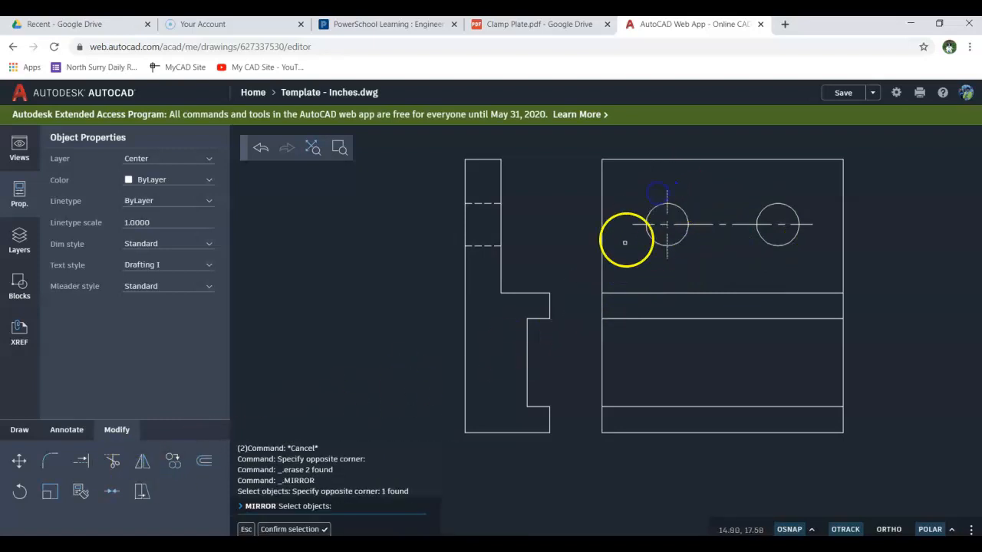
{"action": "right_click", "coordinate": [664, 310]}
{"action": "left_click", "coordinate": [686, 324]}
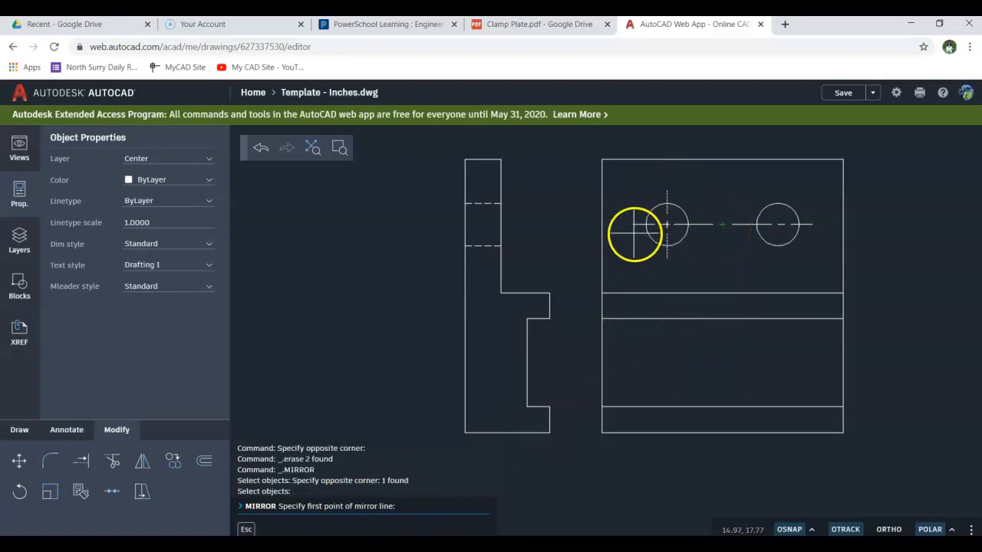
{"action": "left_click", "coordinate": [722, 224]}
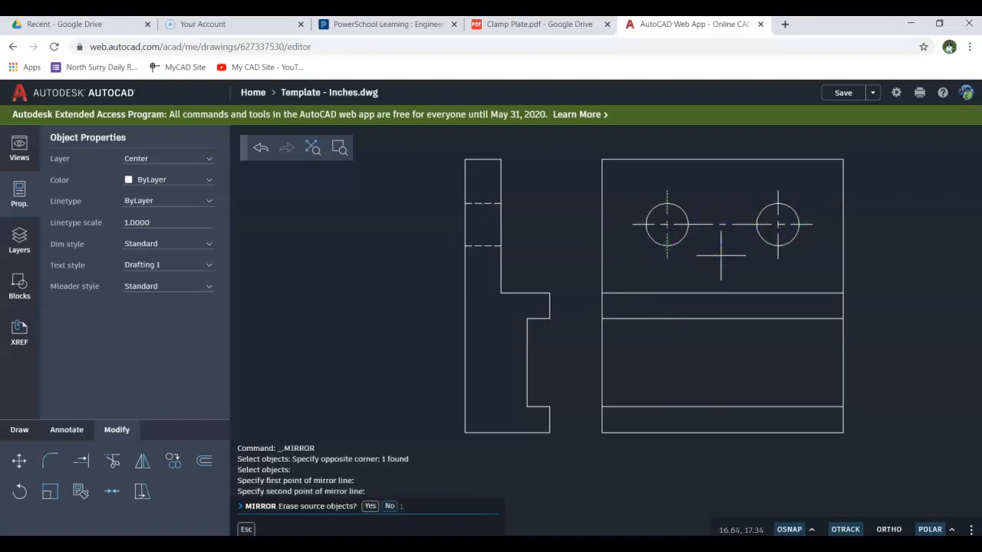
{"action": "left_click", "coordinate": [390, 507]}
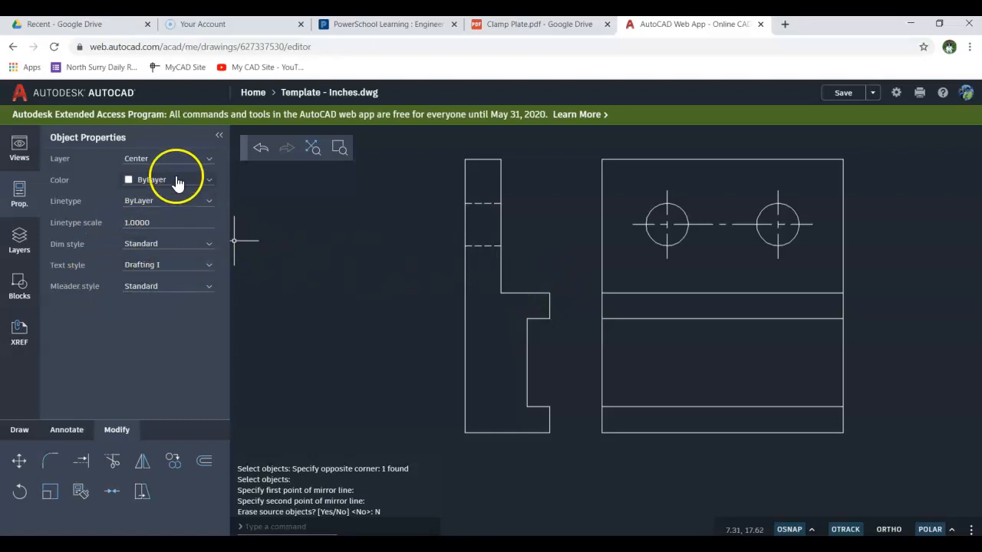
- Draw a horizontal center line on the Center layer, from the midpoint between the side view's hidden lines to just past the upper section's right edge
{"action": "left_click", "coordinate": [19, 236]}
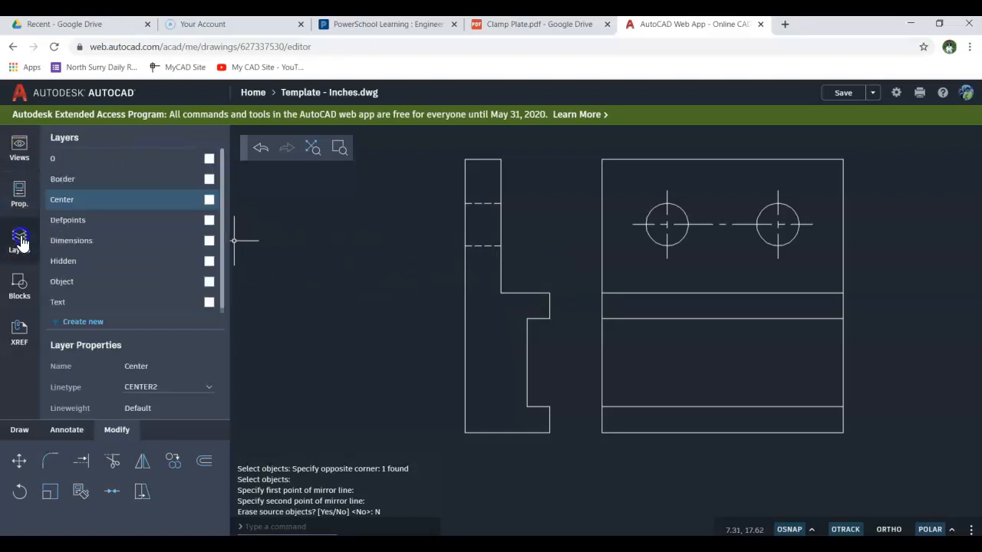
{"action": "left_click", "coordinate": [127, 208]}
{"action": "left_click", "coordinate": [59, 472]}
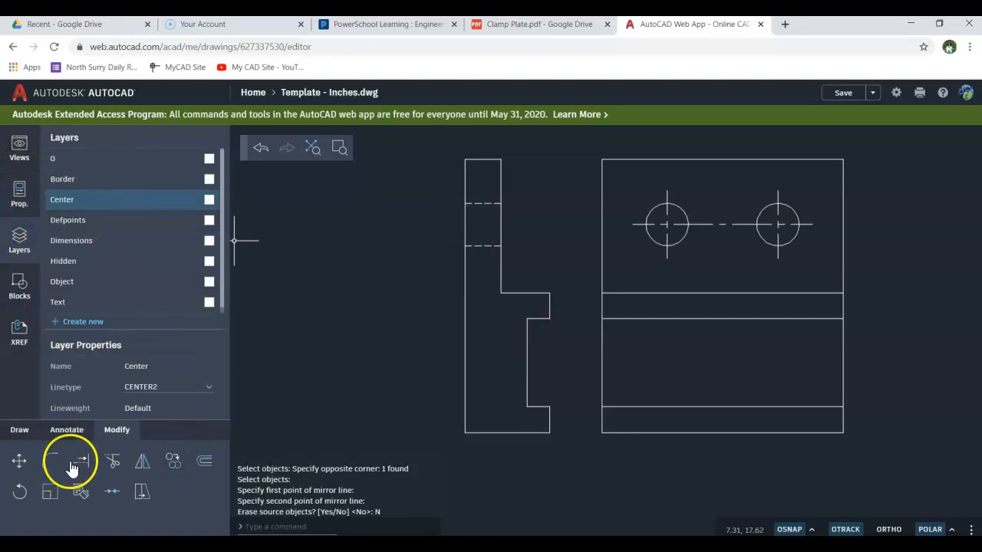
{"action": "left_click", "coordinate": [23, 431]}
{"action": "left_click", "coordinate": [112, 460]}
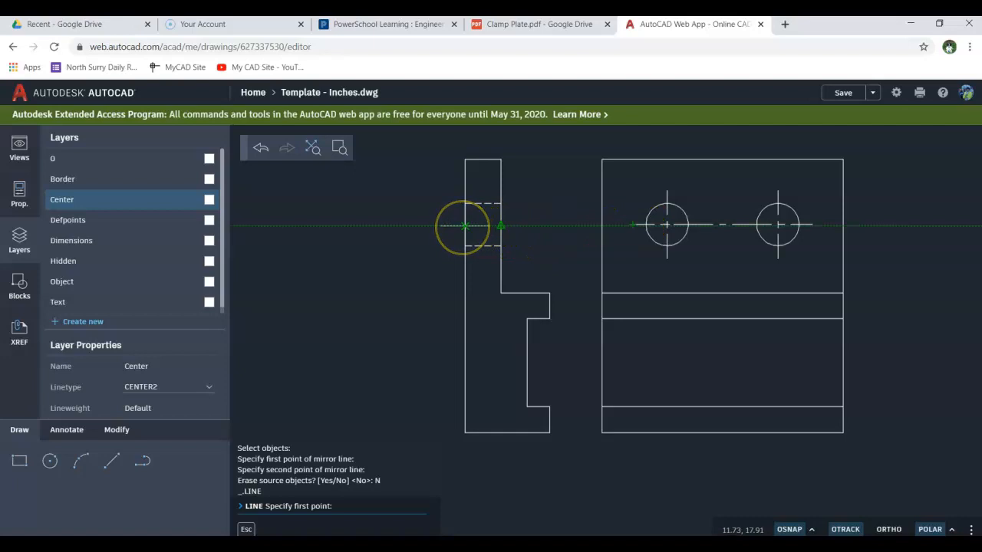
{"action": "left_click", "coordinate": [465, 226]}
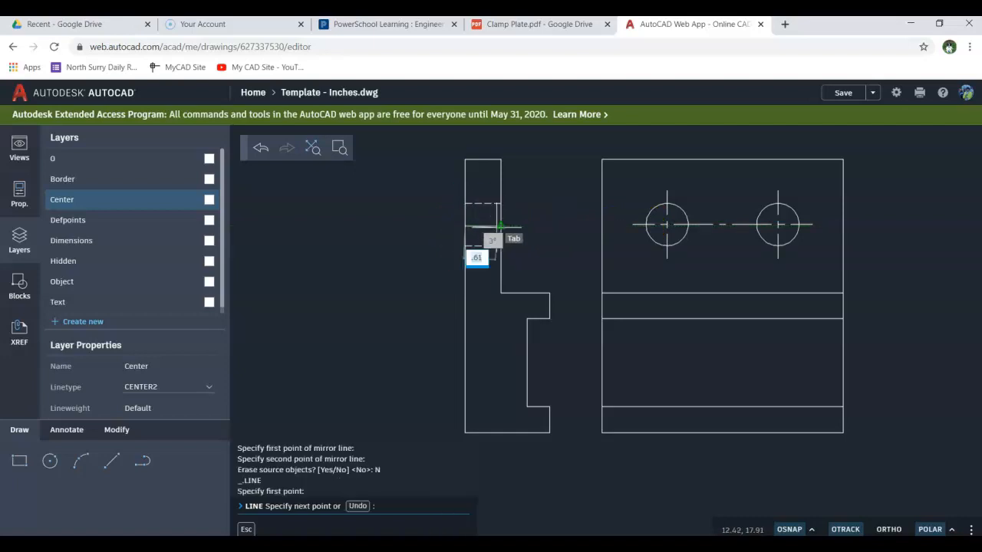
{"action": "scroll", "coordinate": [500, 226], "scroll_direction": "up", "scroll_amount": 5}
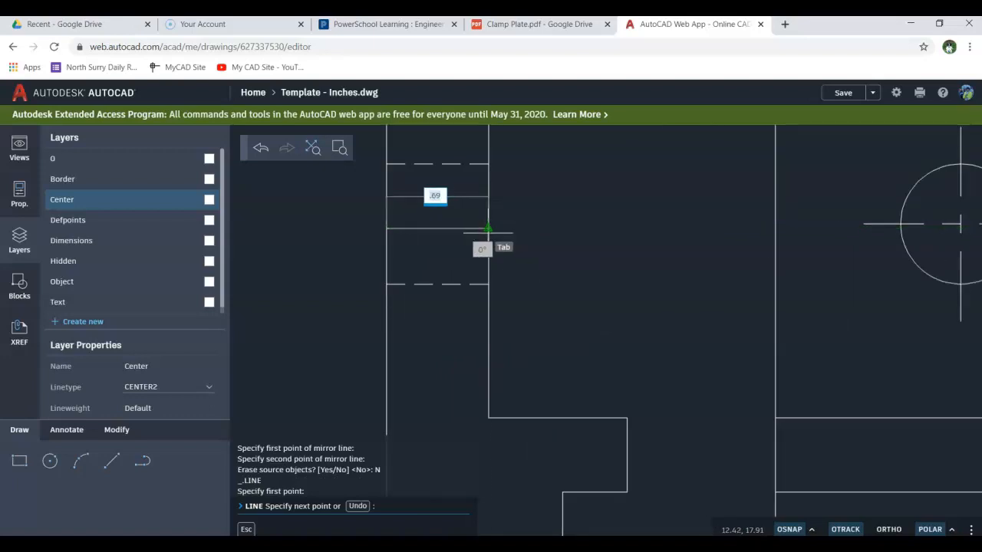
{"action": "left_click", "coordinate": [510, 228]}
{"action": "right_click", "coordinate": [511, 222]}
{"action": "left_click", "coordinate": [534, 236]}
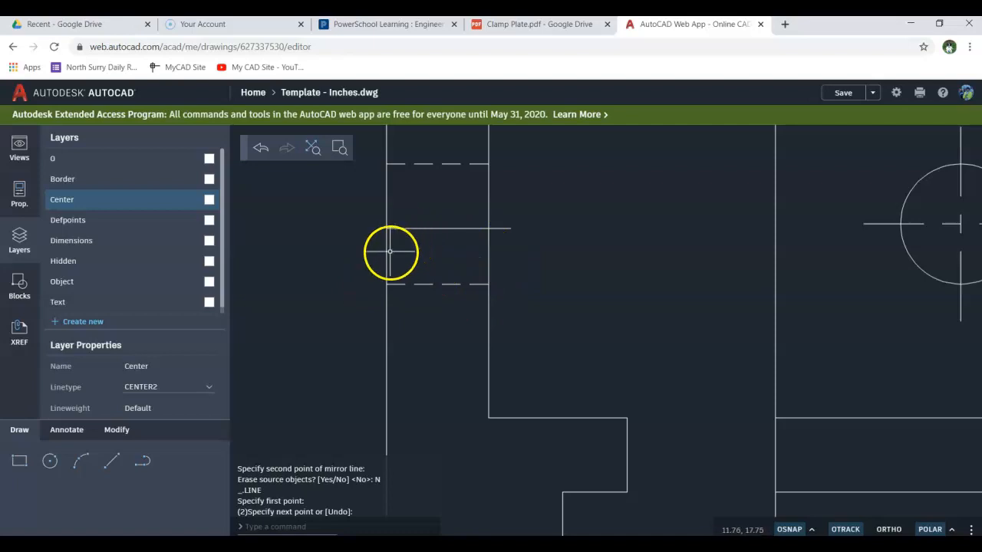
- Offset the side view's left vertical edge 0.25 outward as a guide for the center line
{"action": "left_click", "coordinate": [109, 468]}
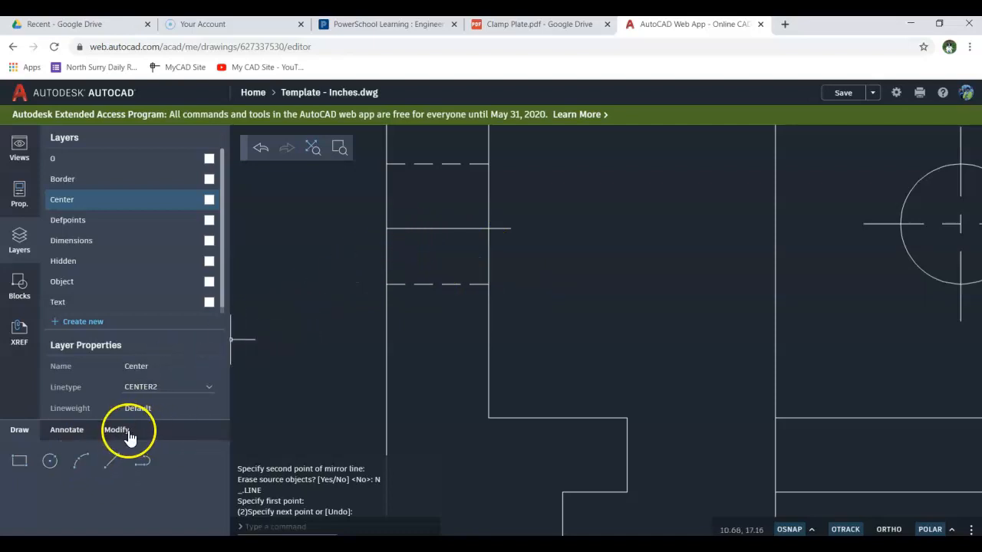
{"action": "left_click", "coordinate": [116, 430]}
{"action": "left_click", "coordinate": [213, 463]}
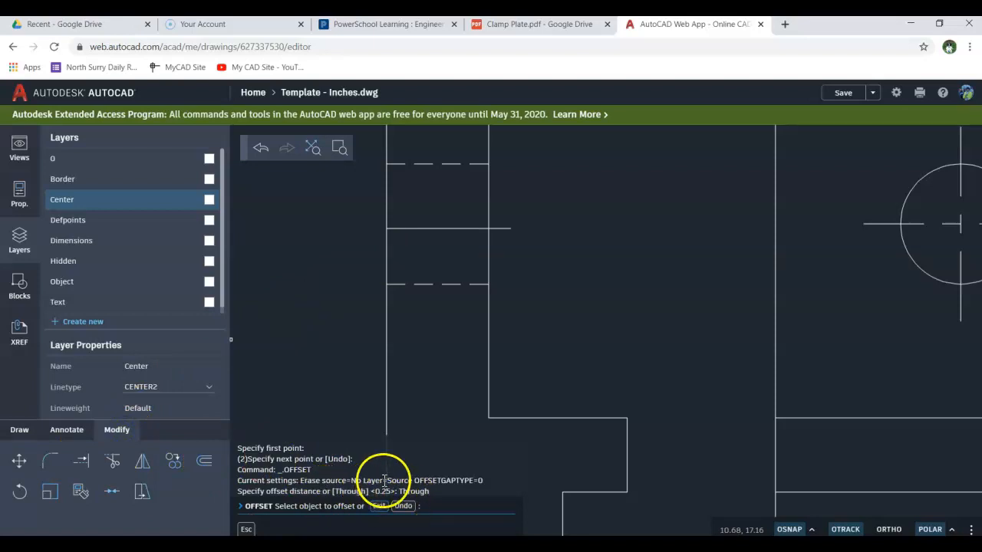
{"action": "left_click", "coordinate": [387, 309]}
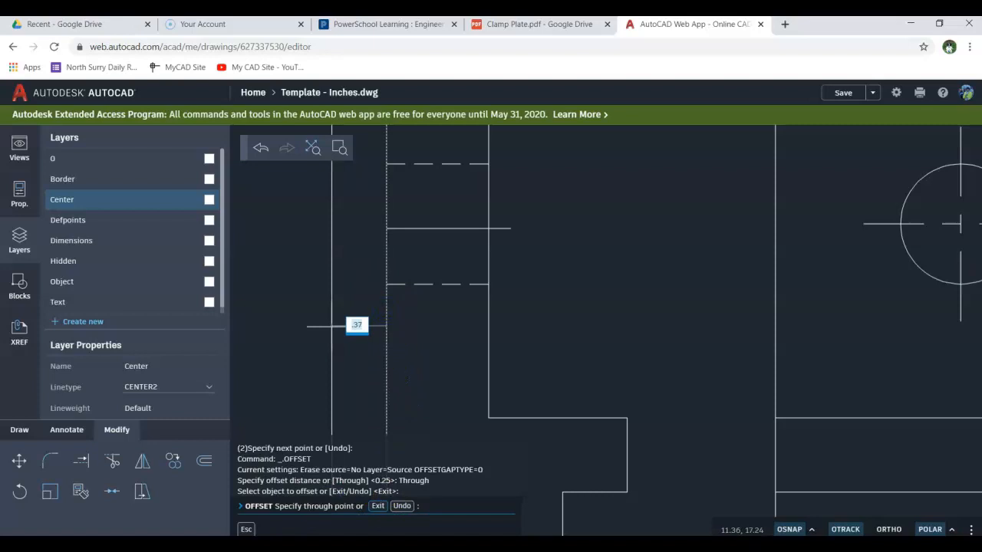
{"action": "type", "text": ".25"}
{"action": "key", "text": "Return"}
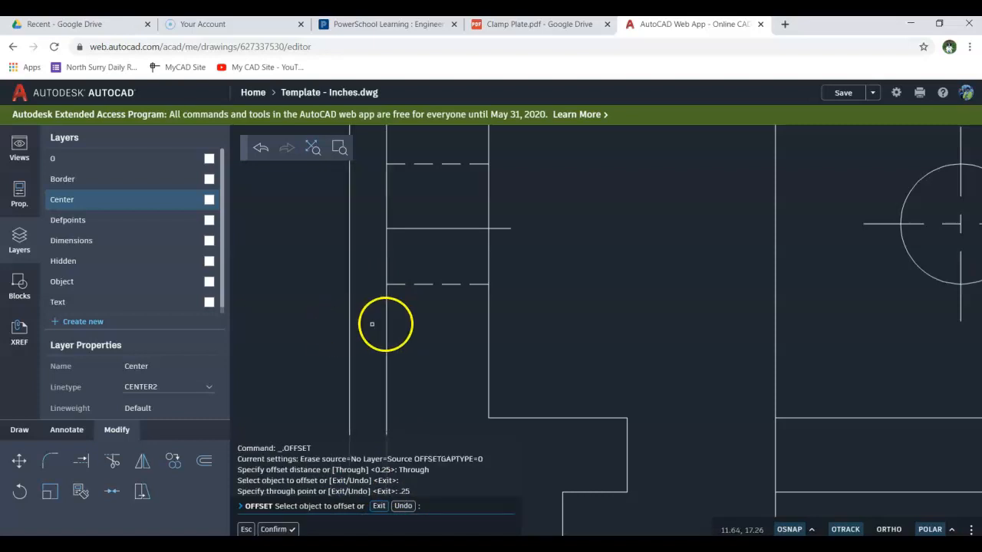
- Offset the right vertical edge of the side view's upper section 0.25 outward as a second guide
{"action": "left_click", "coordinate": [487, 315]}
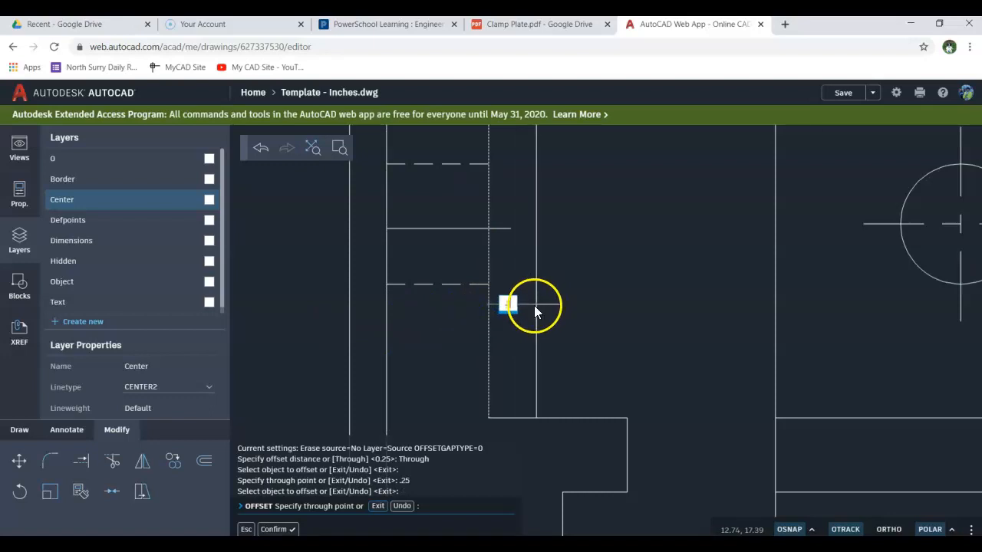
{"action": "type", "text": ".25"}
{"action": "key", "text": "Return"}
{"action": "key", "text": "Escape"}
{"action": "key", "text": "Escape"}
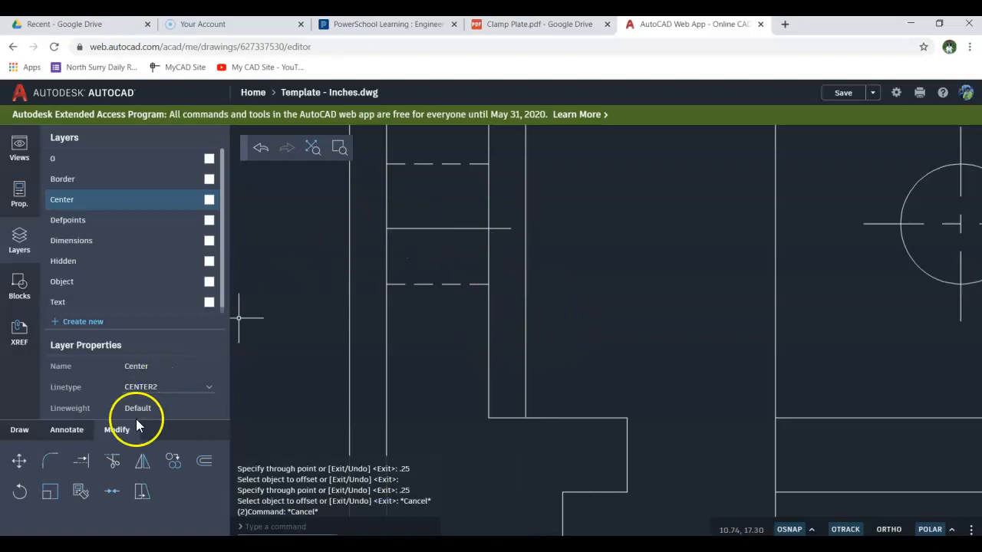
- Extend both ends of the side view's center line to the two offset guide lines
{"action": "left_click", "coordinate": [81, 463]}
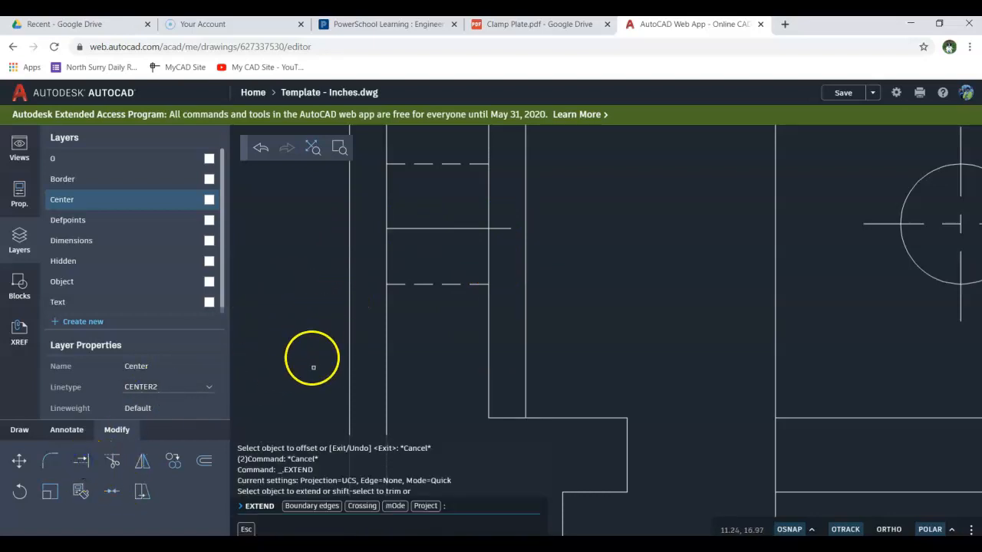
{"action": "left_click", "coordinate": [394, 229]}
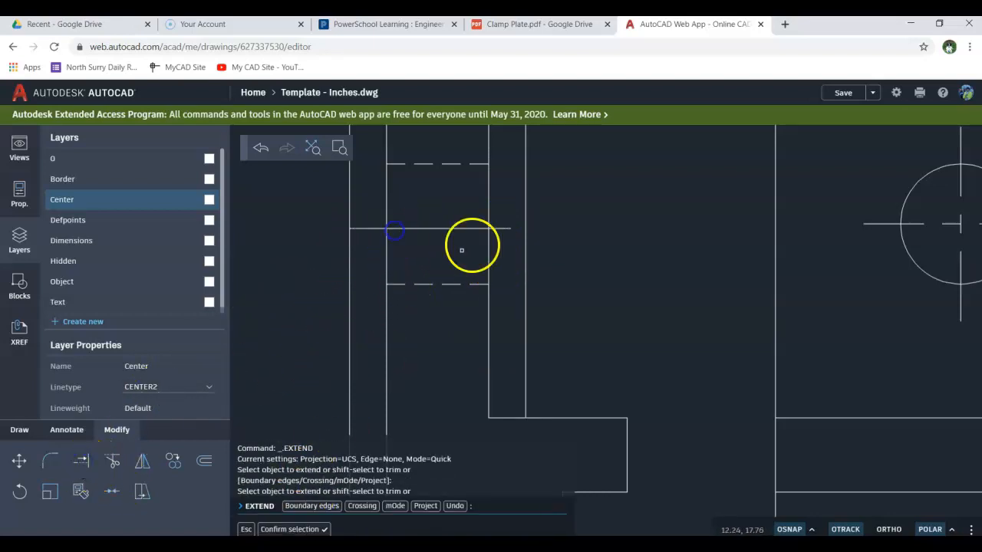
{"action": "left_click", "coordinate": [504, 229]}
{"action": "key", "text": "Escape"}
{"action": "key", "text": "Escape"}
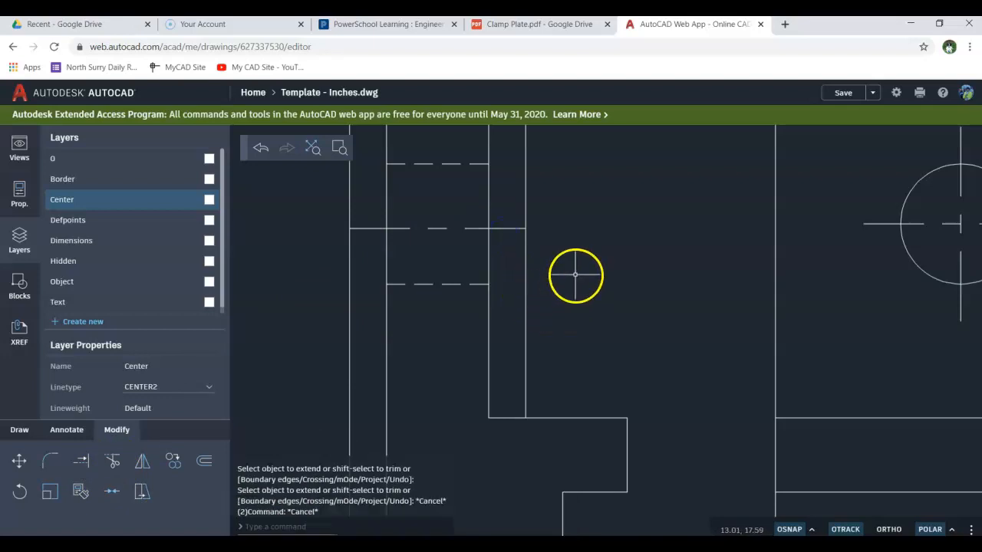
- Delete the two vertical offset guide lines beside the side view
{"action": "left_click_drag", "start_coordinate": [576, 273], "coordinate": [510, 317]}
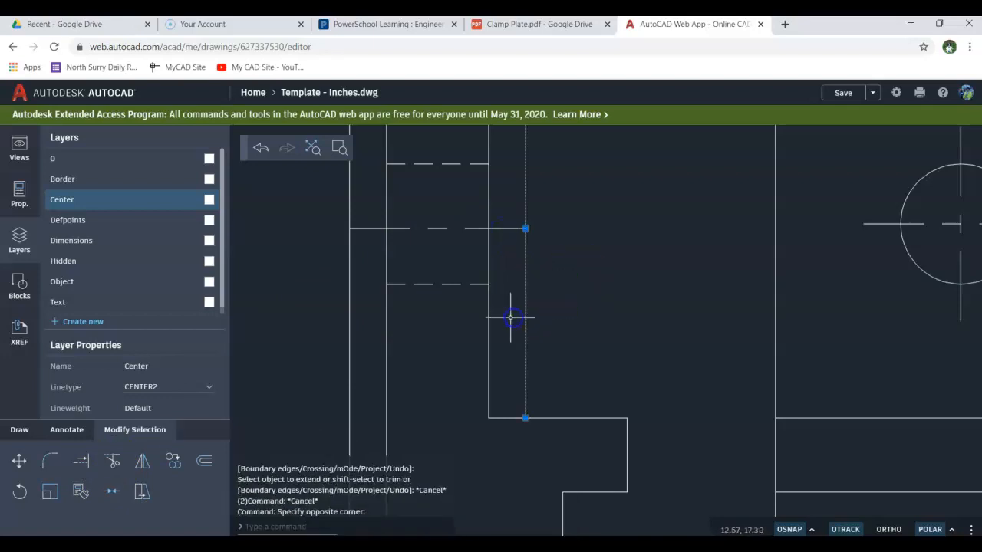
{"action": "key", "text": "Delete"}
{"action": "left_click_drag", "start_coordinate": [366, 329], "coordinate": [322, 368]}
{"action": "key", "text": "Delete"}
- Examine the center lines through the holes in the side and front views
{"action": "scroll", "coordinate": [536, 395], "scroll_direction": "down", "scroll_amount": 2}
{"action": "scroll", "coordinate": [516, 342], "scroll_direction": "up", "scroll_amount": 2}
{"action": "scroll", "coordinate": [523, 342], "scroll_direction": "down", "scroll_amount": 4}
{"action": "mouse_move", "coordinate": [505, 369]}
{"action": "middle_mouse_down"}
{"action": "mouse_move", "coordinate": [582, 330]}
{"action": "mouse_move", "coordinate": [572, 332]}
{"action": "middle_mouse_up"}
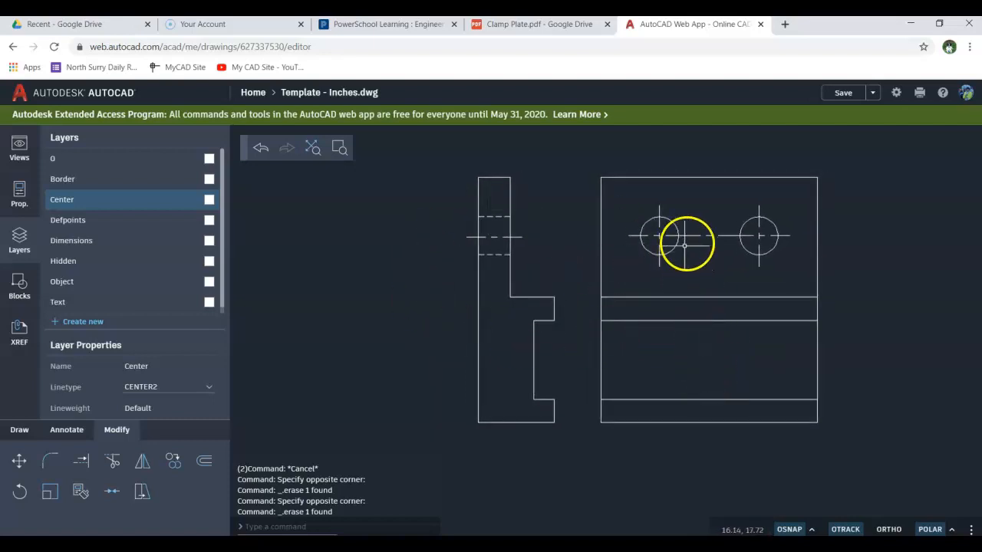
{"action": "scroll", "coordinate": [657, 240], "scroll_direction": "down", "scroll_amount": 2}
{"action": "scroll", "coordinate": [657, 241], "scroll_direction": "up", "scroll_amount": 5}
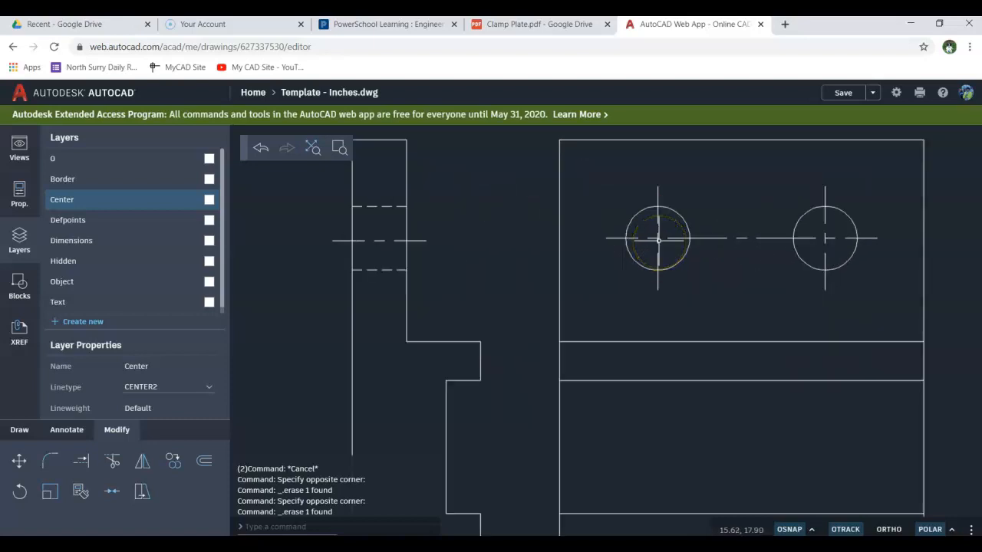
{"action": "scroll", "coordinate": [658, 241], "scroll_direction": "up", "scroll_amount": 1}
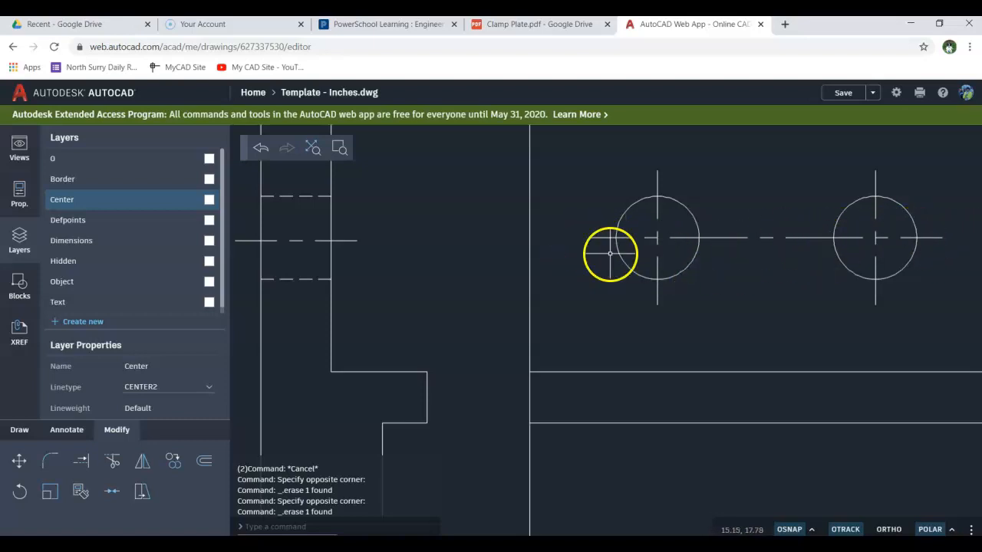
{"action": "scroll", "coordinate": [565, 333], "scroll_direction": "down", "scroll_amount": 5}
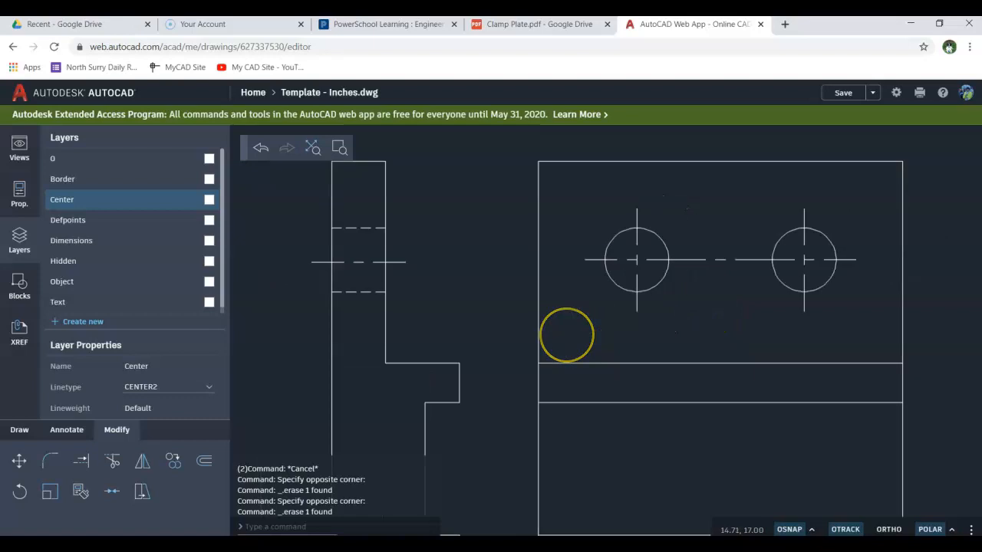
{"action": "middle_click_drag", "start_coordinate": [566, 329], "coordinate": [668, 309]}
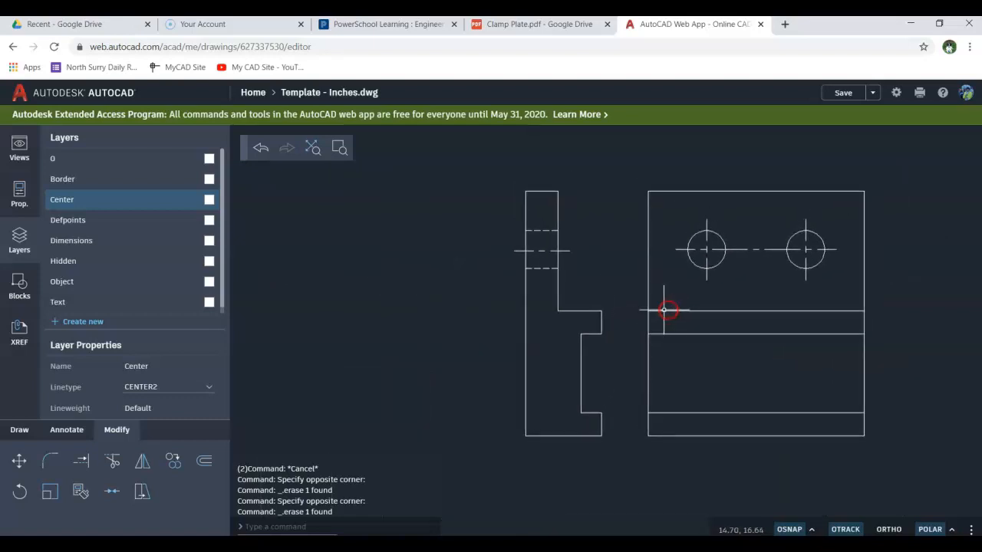